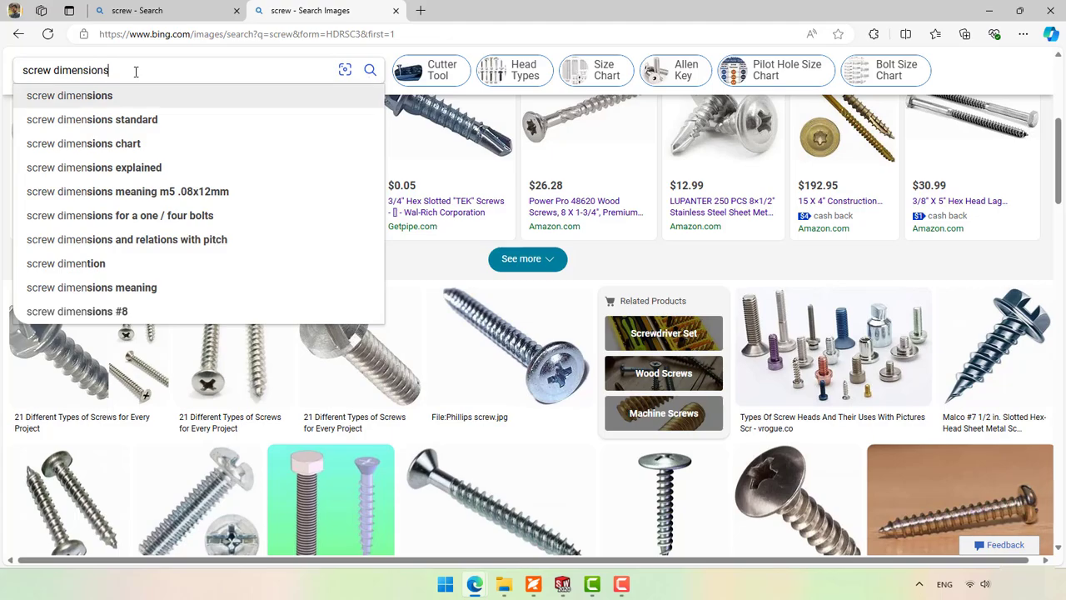
- Search for images of screw dimensions and look through the resulting dimension charts
key("Return")
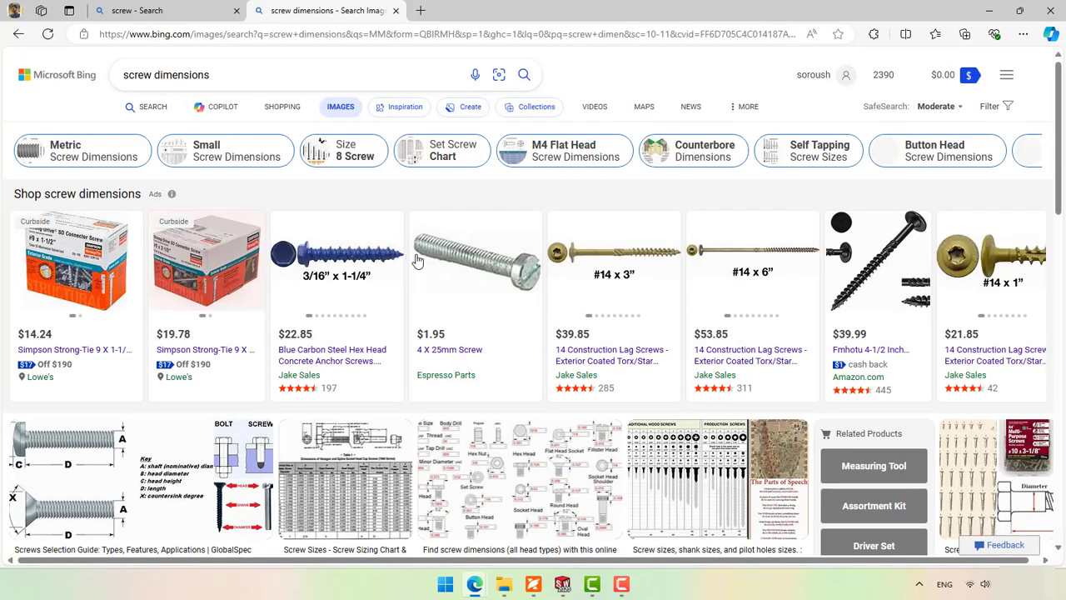
scroll(255, 225, "down", 3)
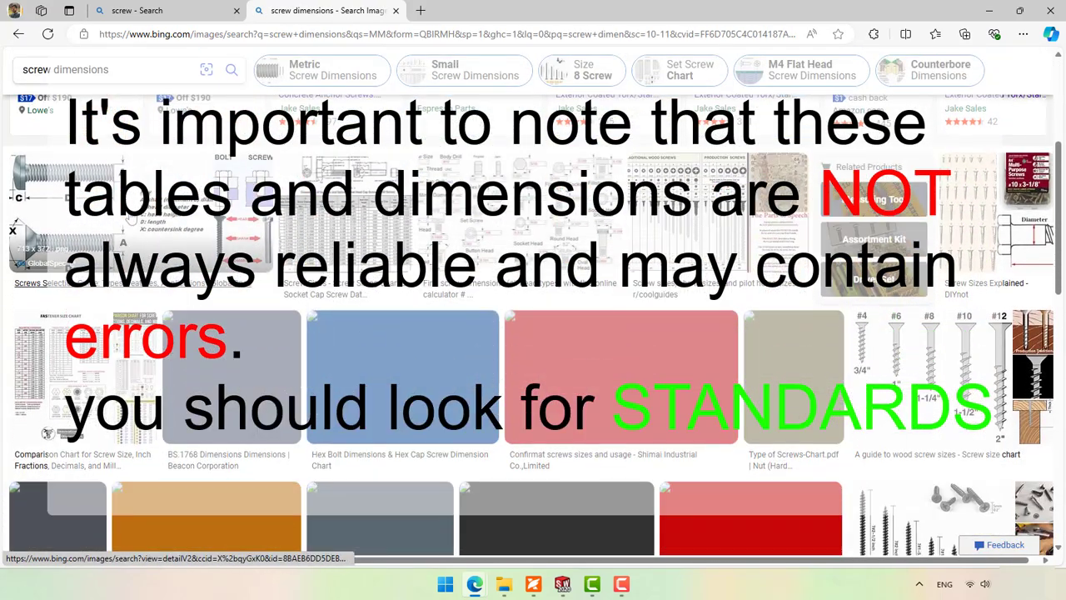
scroll(744, 287, "down", 2)
- Open the US/SAE Socket Head Cap Screws chart, review its related images, close it and browse the remaining screw dimension results
left_click(748, 392)
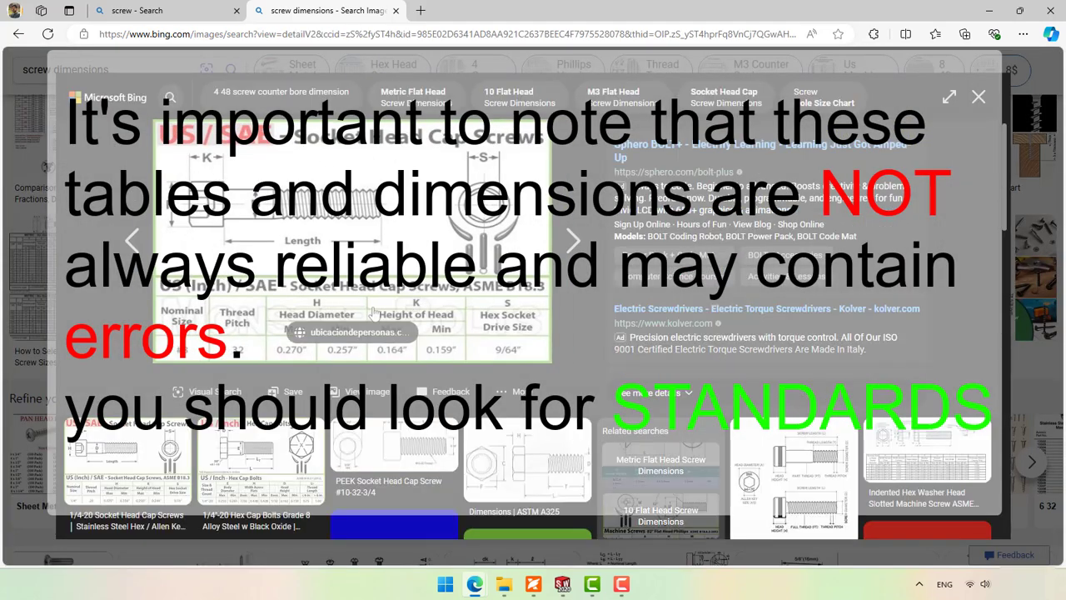
scroll(375, 156, "down", 1)
scroll(534, 329, "down", 5)
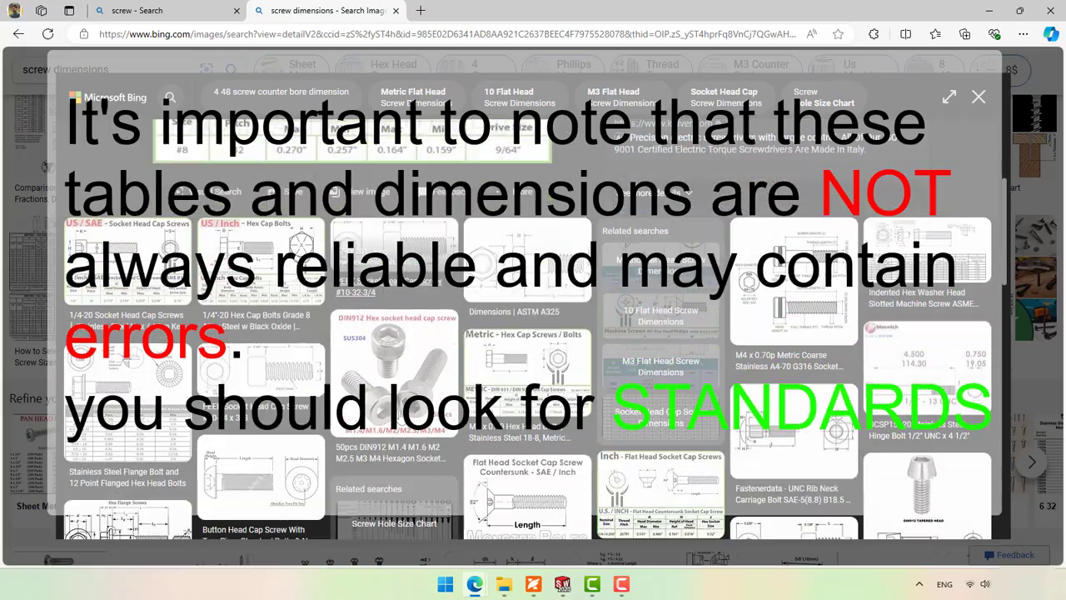
scroll(533, 333, "down", 5)
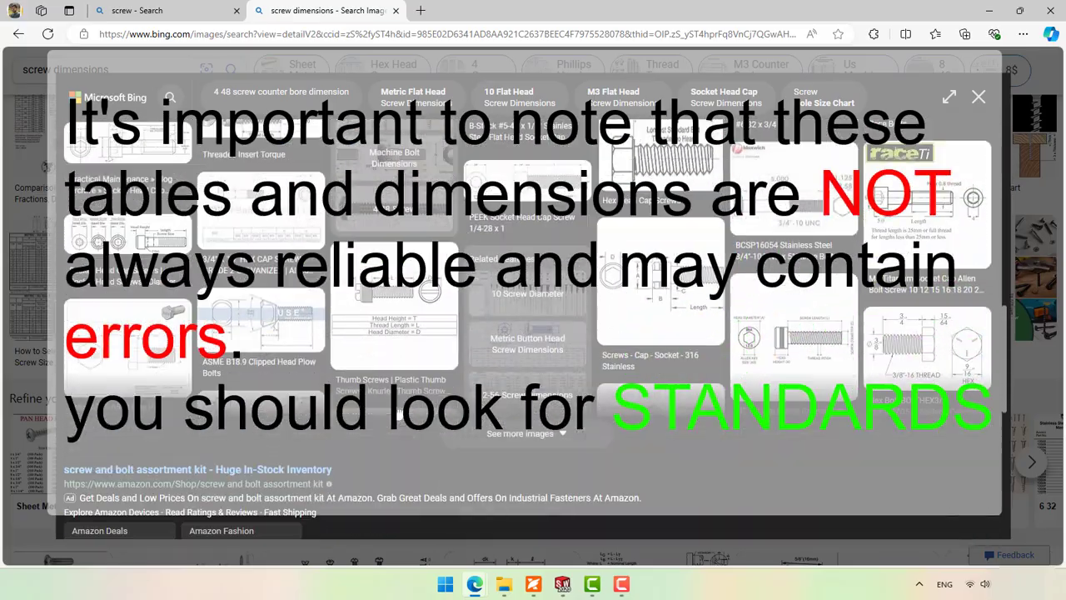
left_click(985, 99)
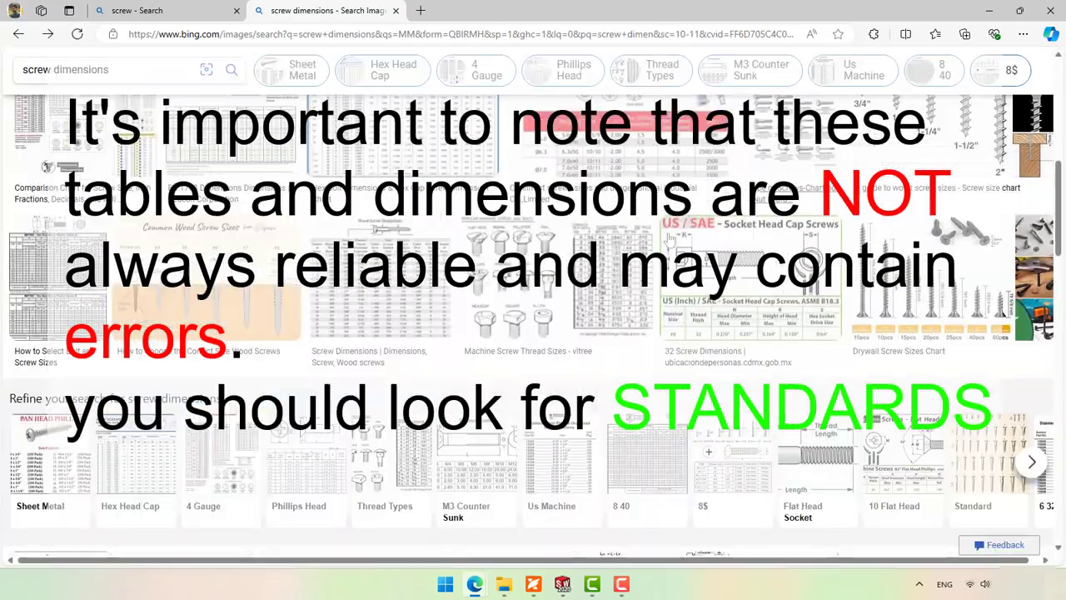
scroll(420, 352, "down", 10)
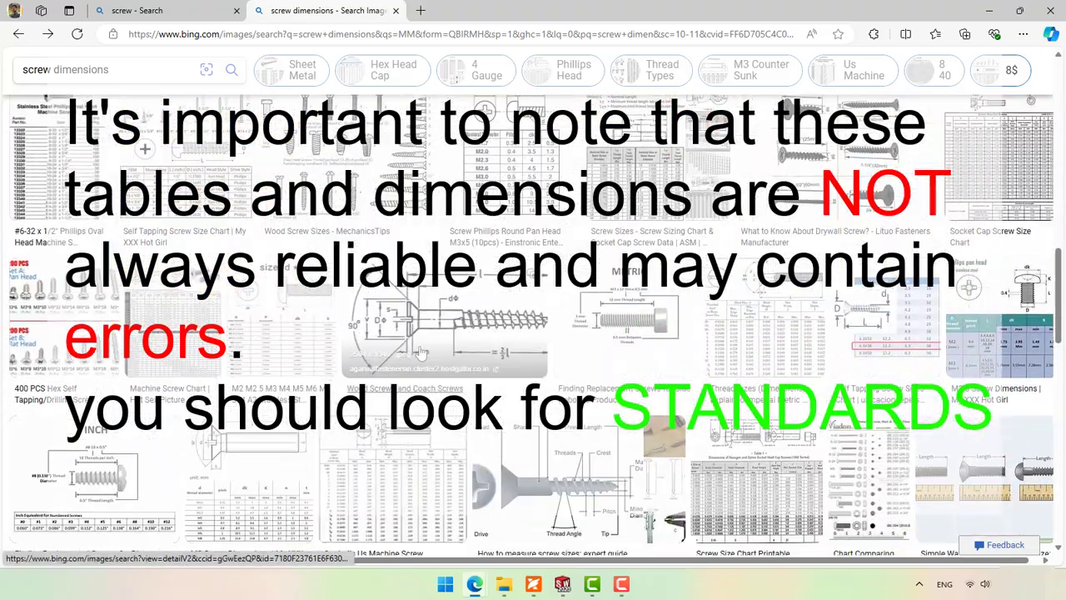
scroll(421, 351, "up", 10)
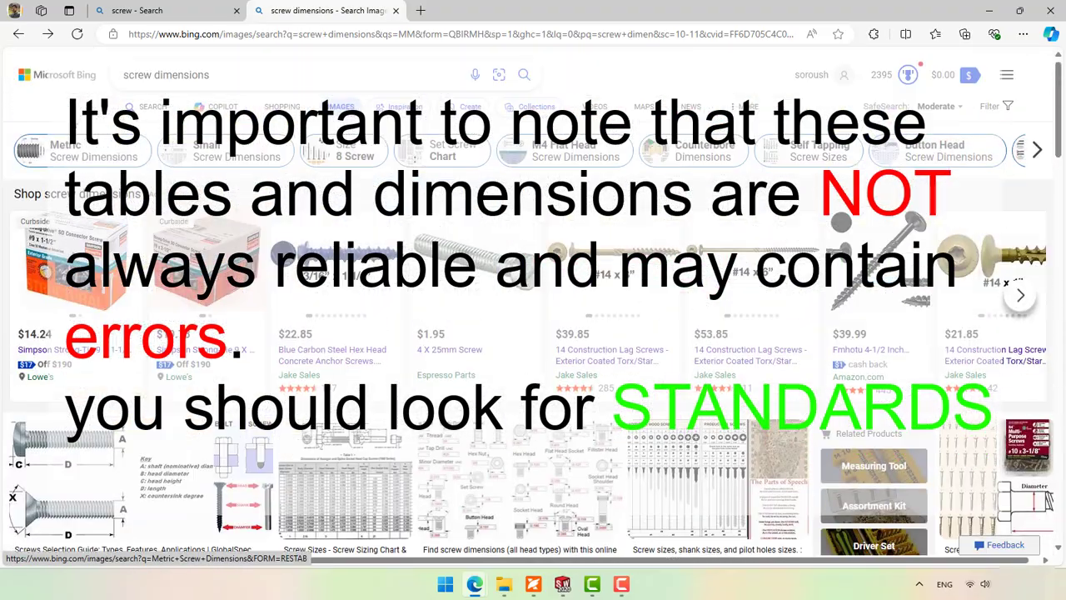
- Change the image search to "socket head cap screw dimensions" and look through the dimension charts found
left_click(153, 78)
type("s")
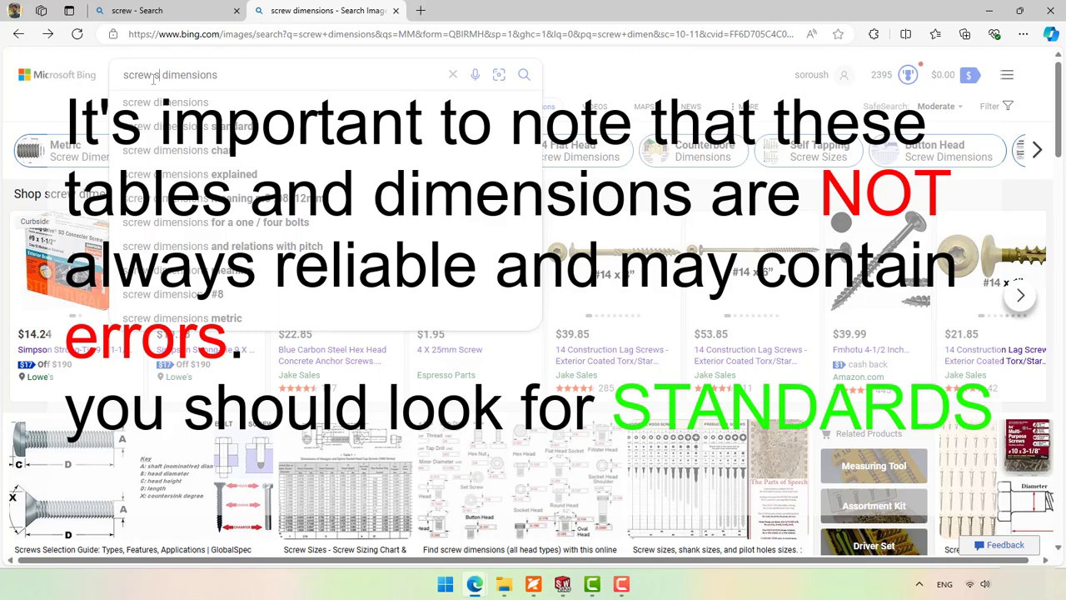
type("ok")
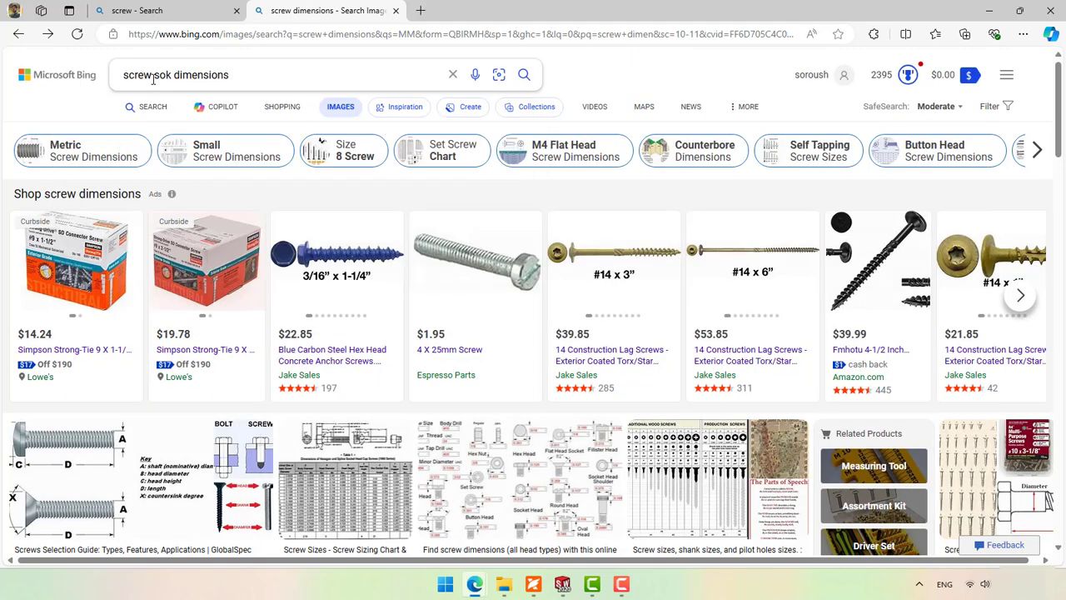
key("BackSpace")
key("Down")
key("Return")
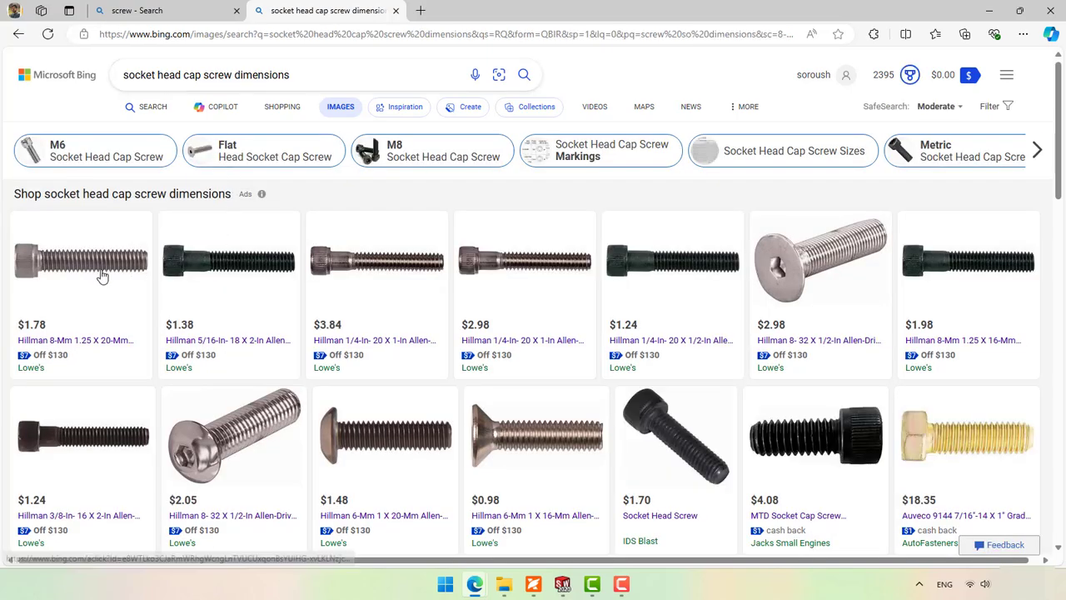
scroll(609, 256, "down", 4)
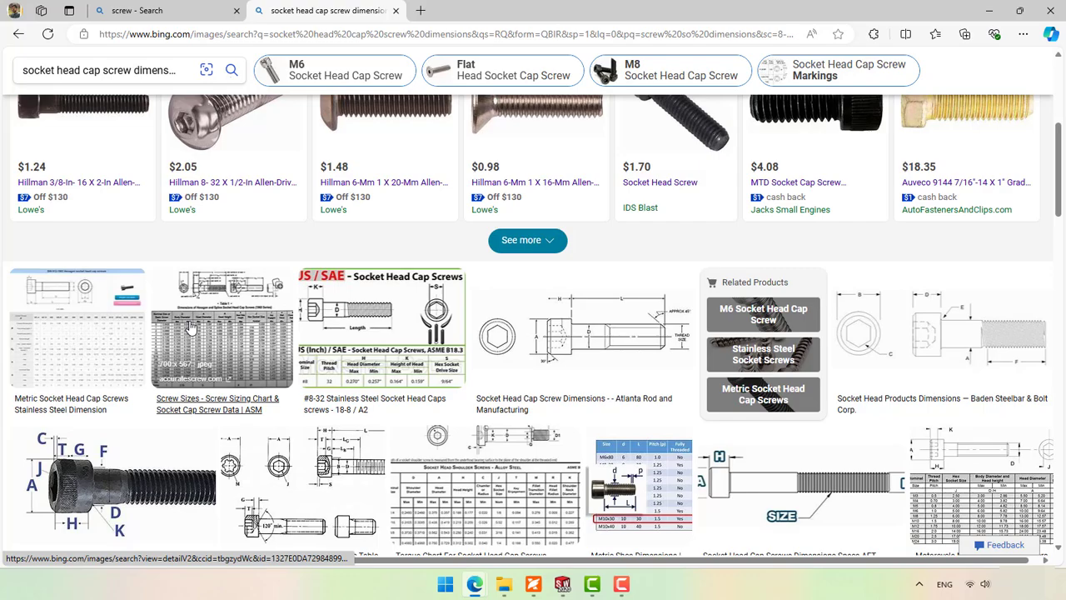
scroll(191, 328, "down", 6)
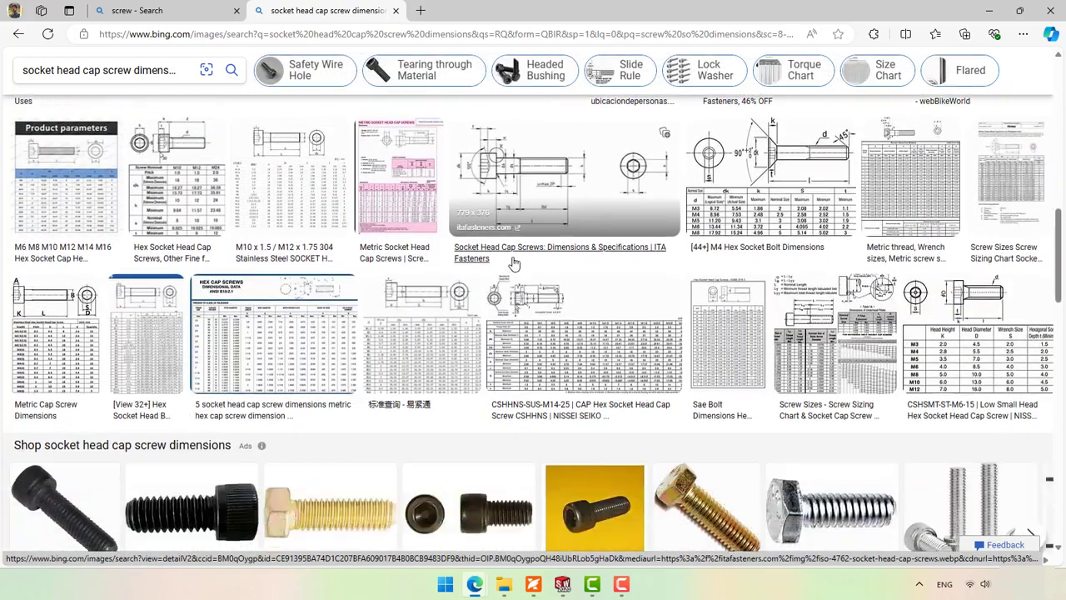
scroll(514, 264, "down", 1)
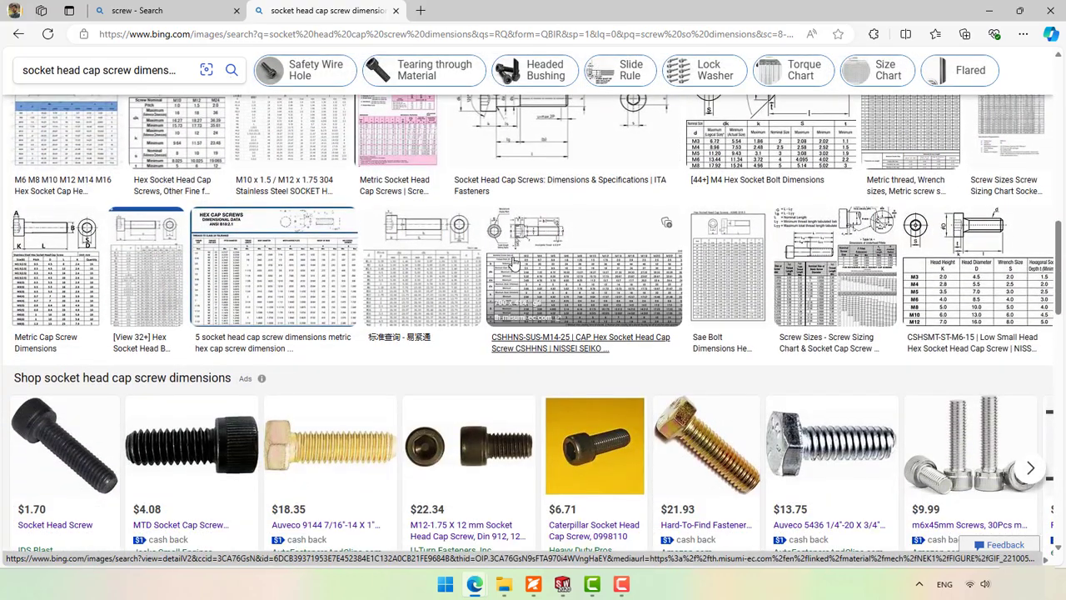
scroll(183, 111, "up", 10)
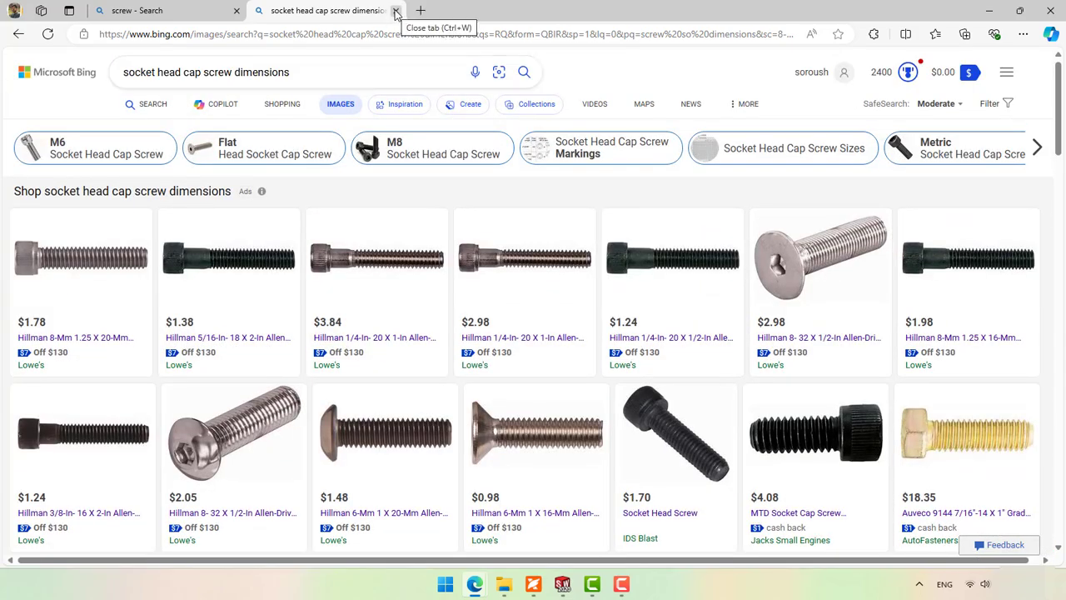
- Open Copilot in a new browser tab and ask "what is the appropriate standard for socket cap hexagons screw"
left_click(421, 10)
left_click(771, 138)
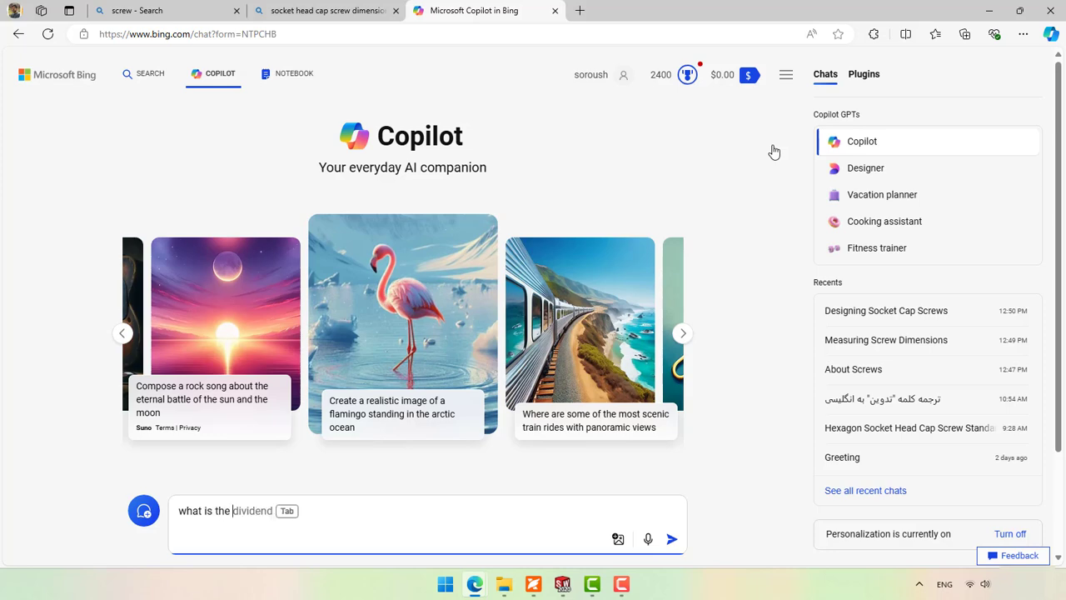
type("what is the appropriate standard f")
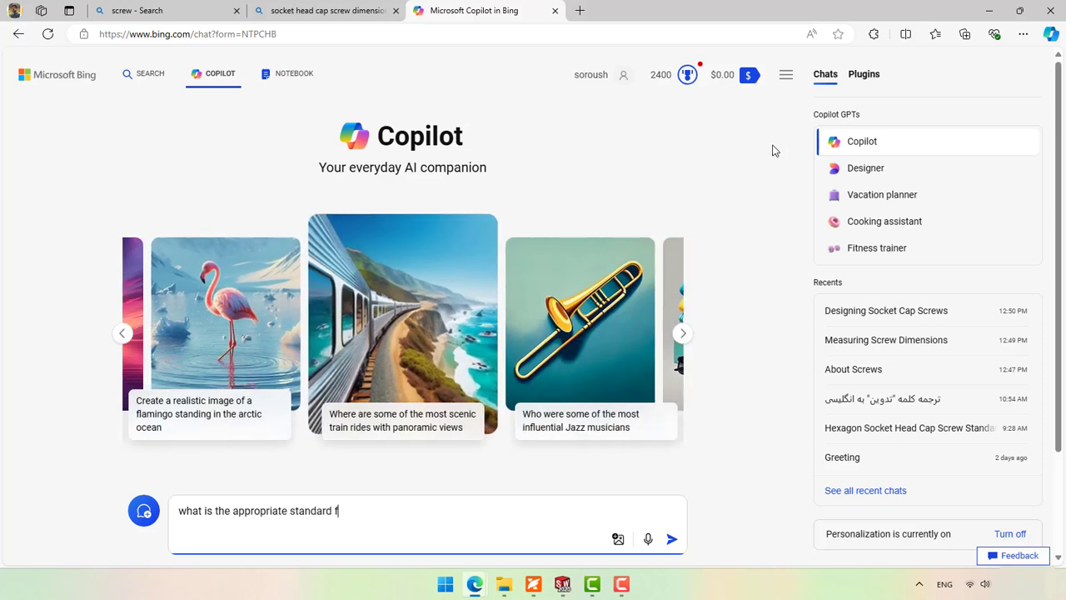
type("or socket cap ")
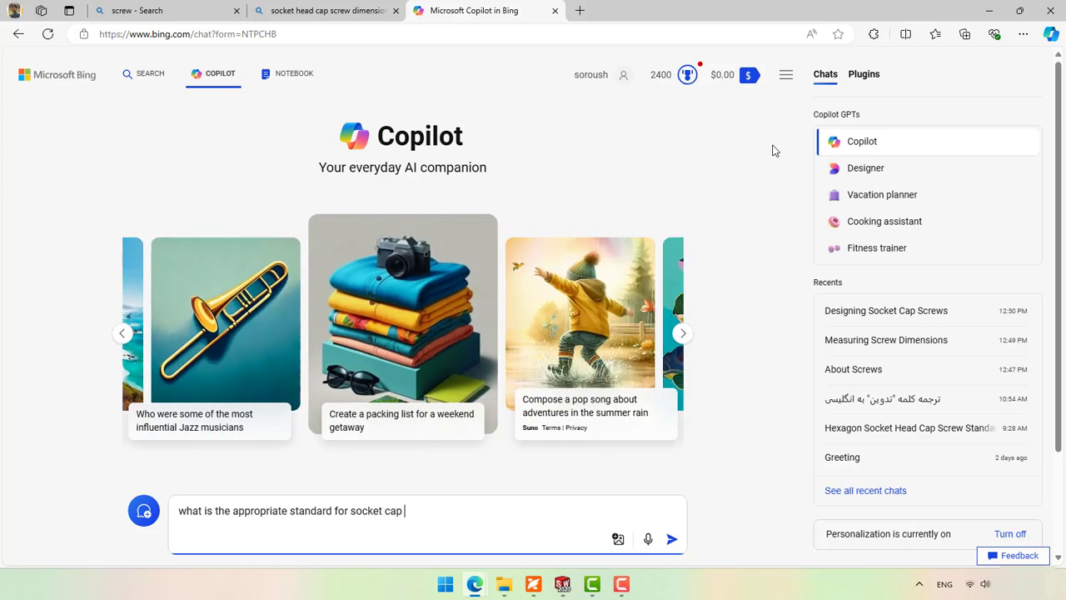
type("hexagons screw")
key("Return")
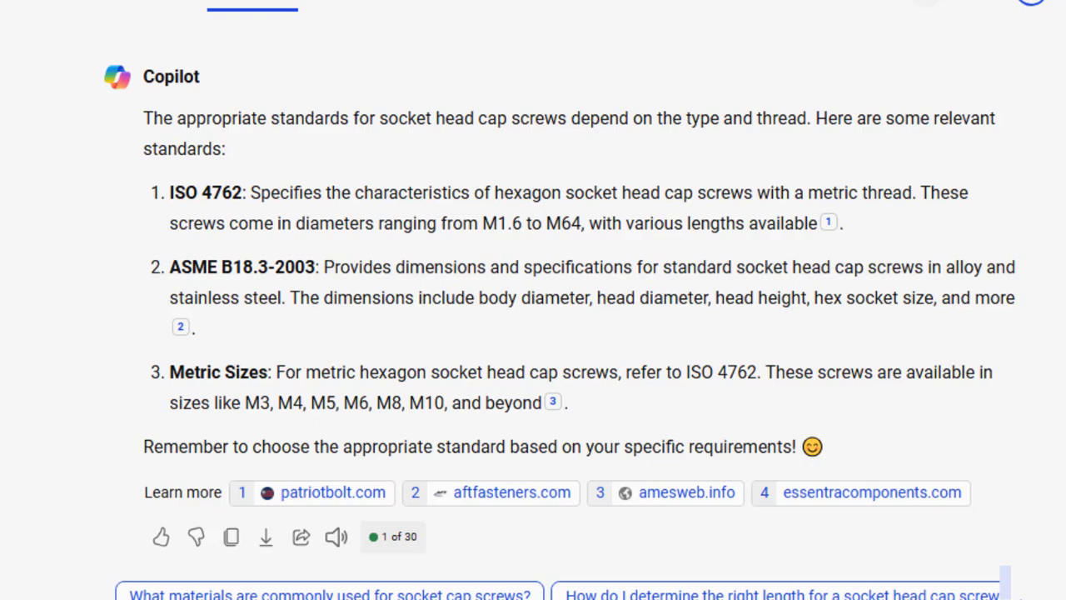
- Highlight the standard names ISO 4762 and ASME B18.3-2003 in Copilot's answer, finishing on ISO 4762
left_click_drag(170, 192, 262, 191)
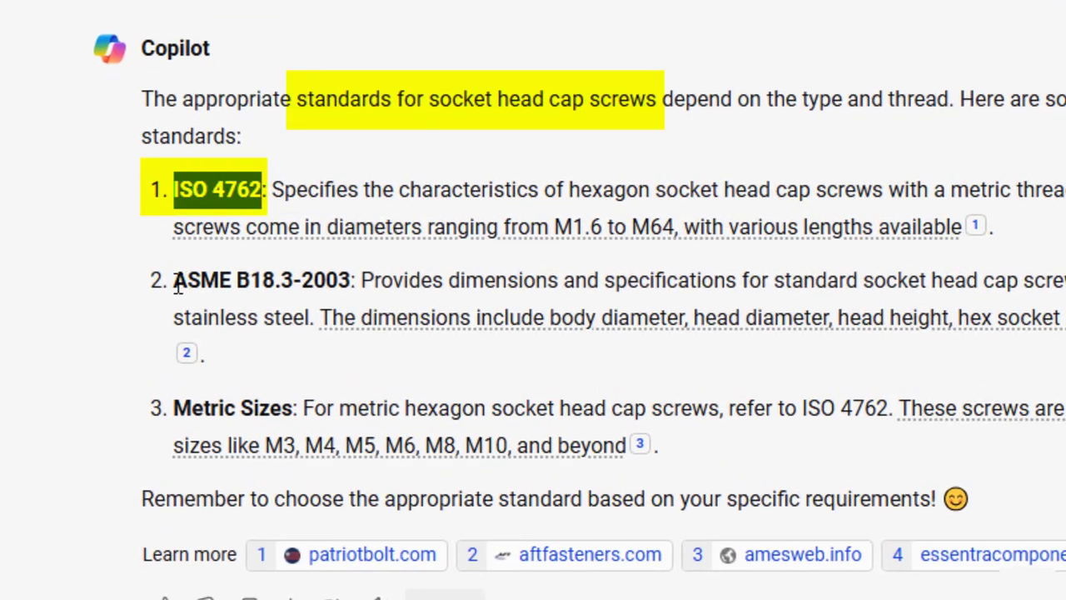
left_click_drag(173, 280, 351, 280)
left_click_drag(171, 190, 262, 190)
mouse_move(257, 227)
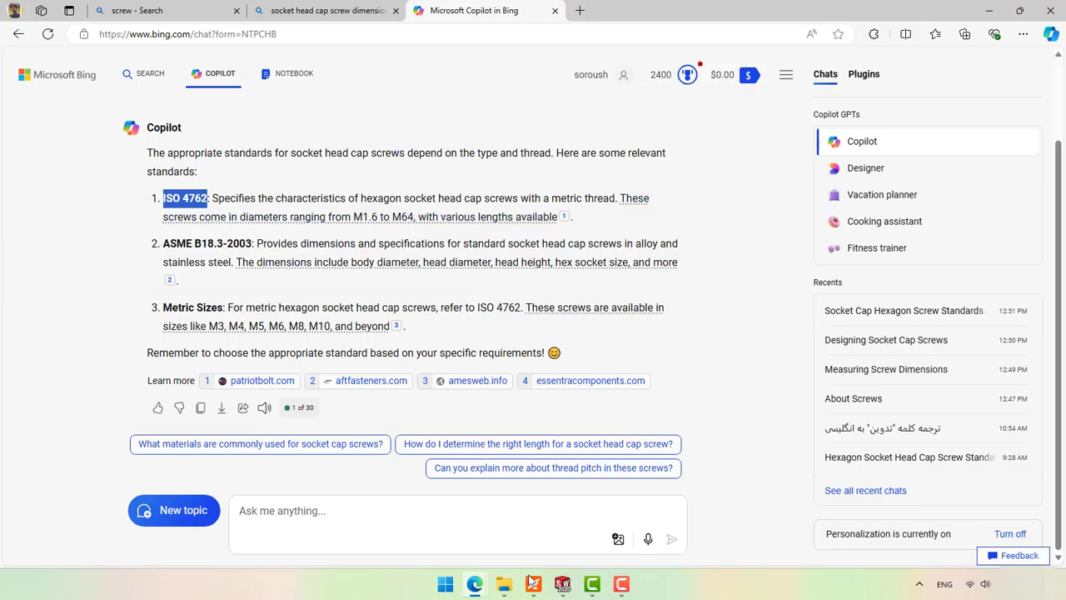
- Switch to Foxit PDF Reader and page through ISO 4762-2004 from the screw drawing to the Table 1 dimensions on page 10
left_click(534, 583)
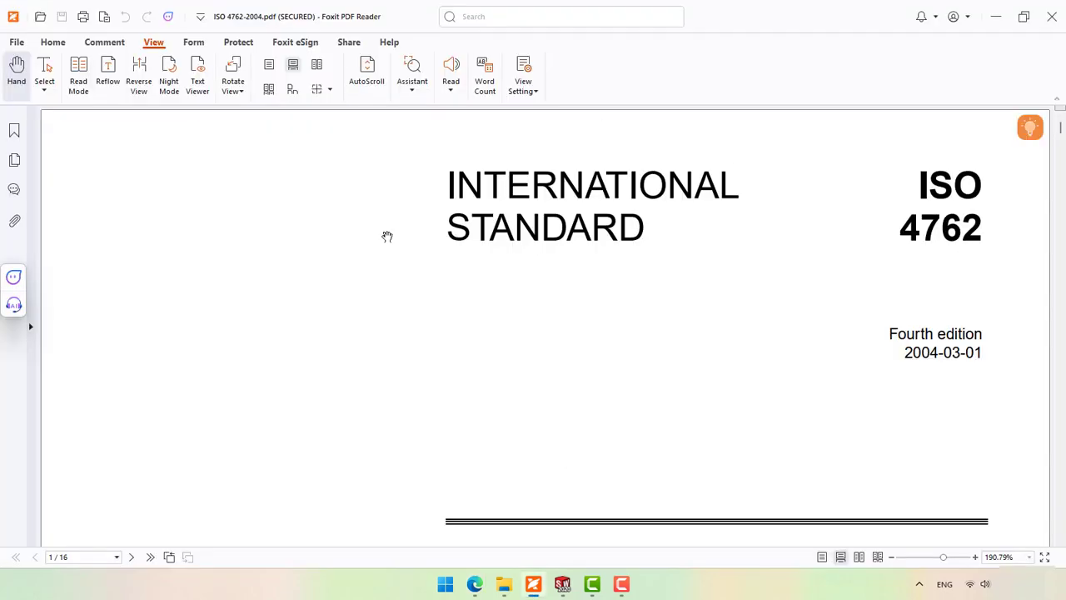
scroll(1001, 279, "down", 20)
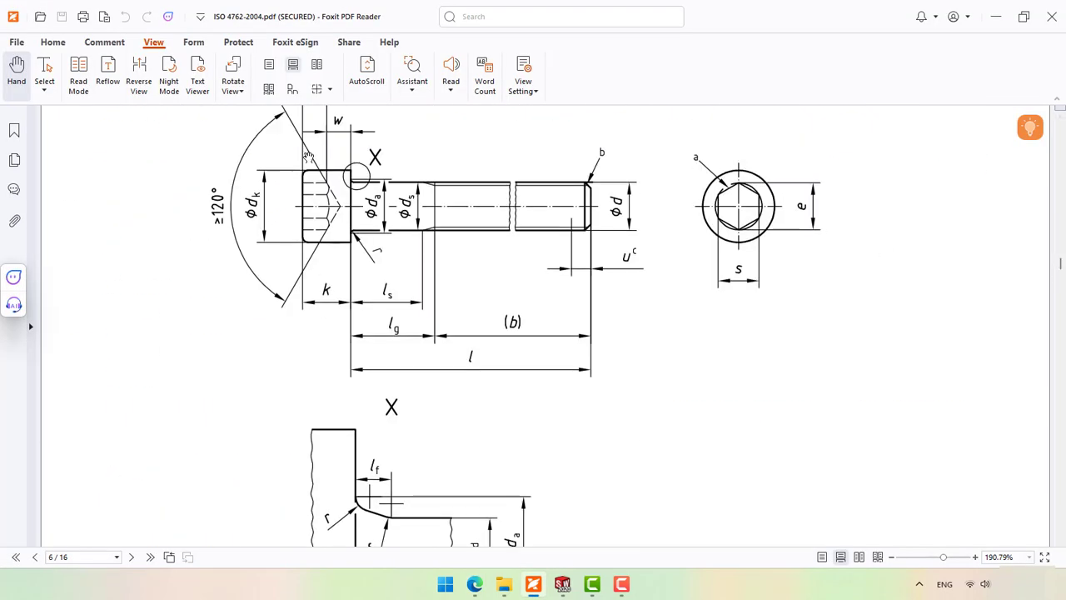
scroll(412, 356, "down", 5)
scroll(112, 376, "down", 8)
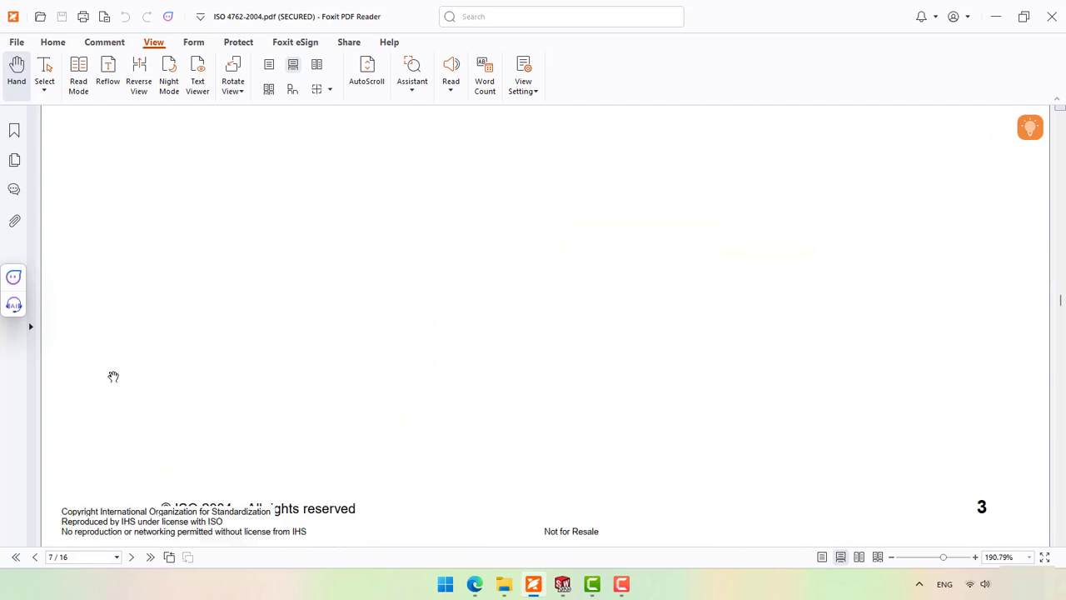
scroll(191, 252, "down", 10)
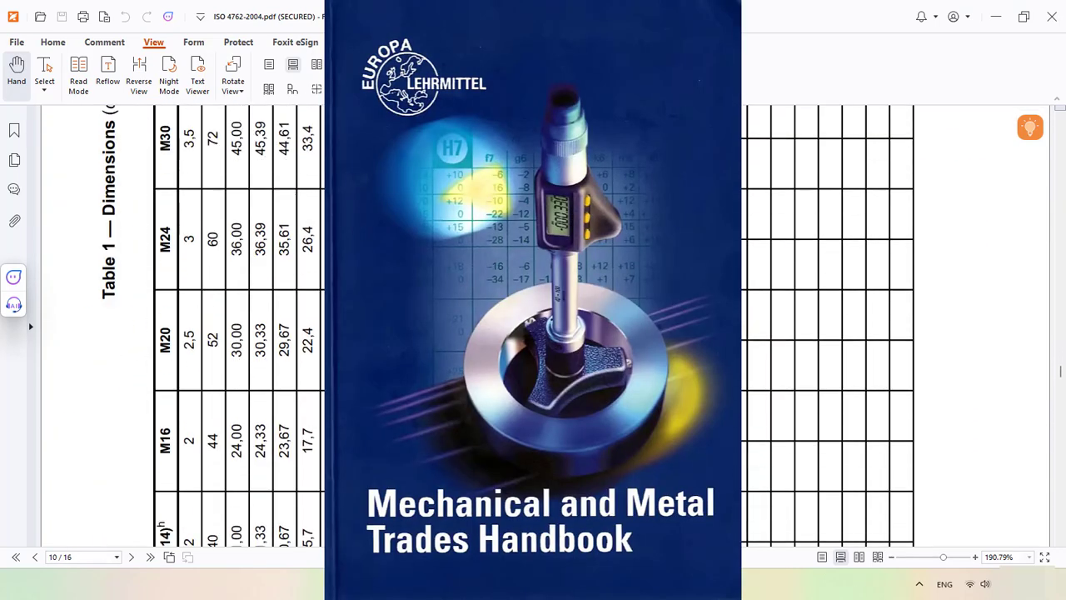
- Rotate the PDF view clockwise so Table 1 reads upright, and examine its screw dimensions up close
left_click(232, 83)
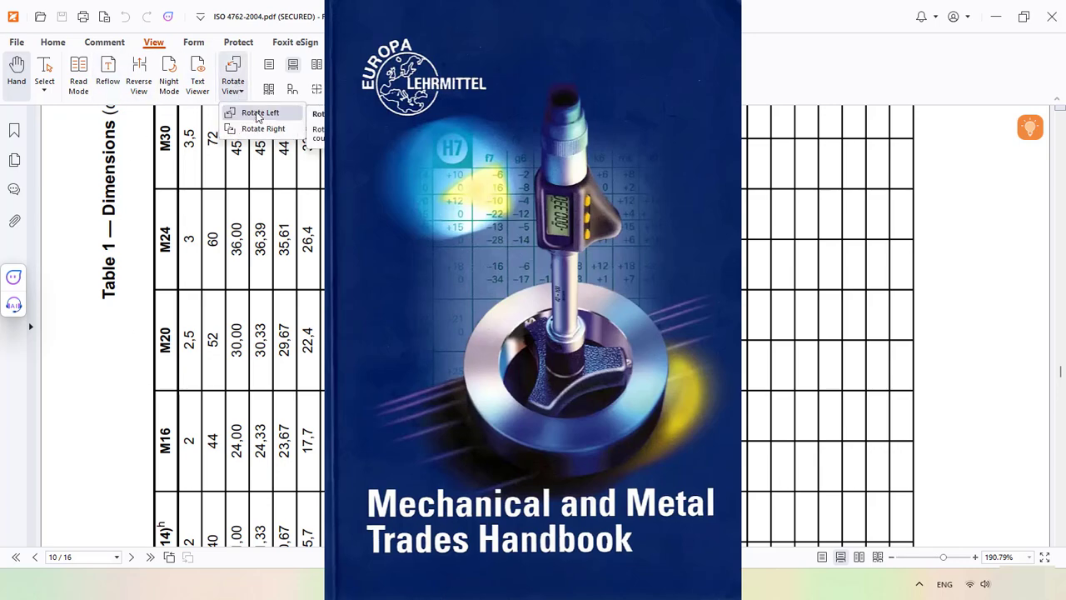
left_click(259, 125)
scroll(434, 209, "up", 6, "ctrl")
scroll(425, 204, "down", 1, "ctrl")
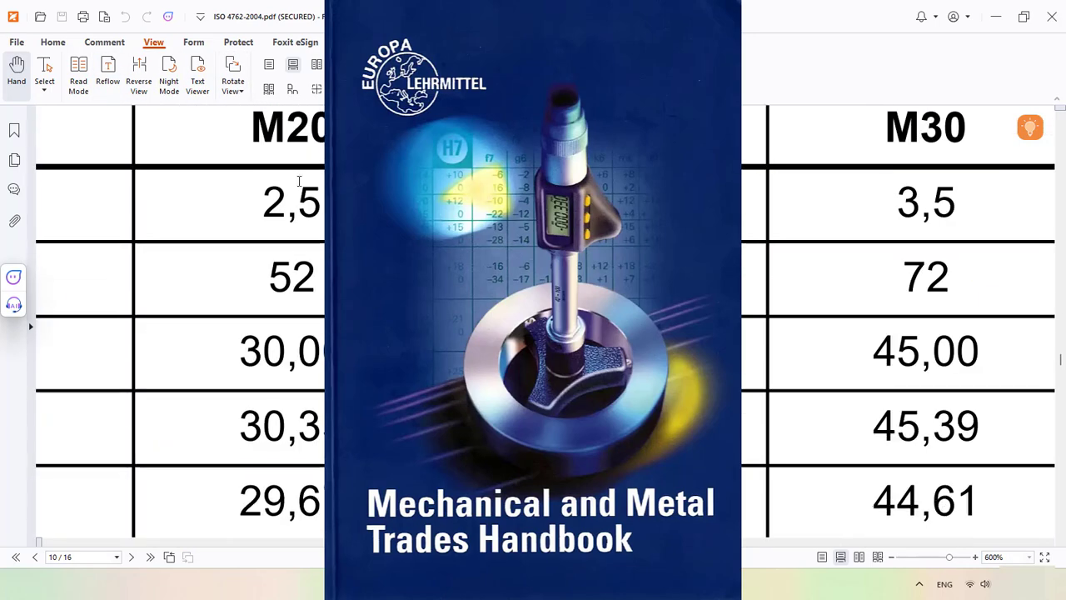
scroll(297, 255, "down", 10)
scroll(297, 255, "down", 2)
scroll(298, 255, "down", 6, "ctrl")
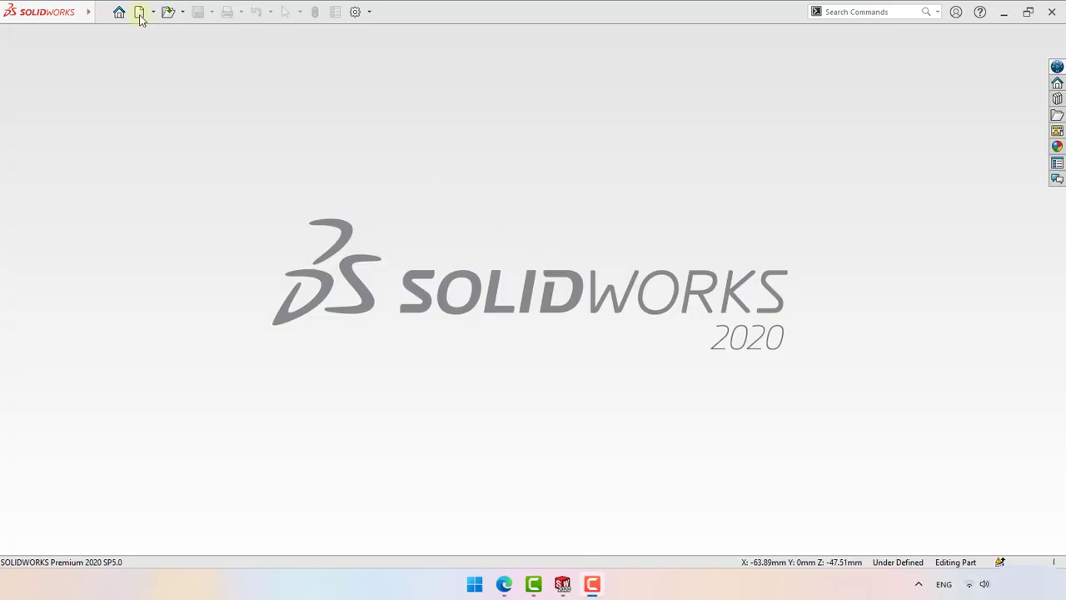
- In SOLIDWORKS, create a new part and start a sketch on the Top Plane
left_click(139, 13)
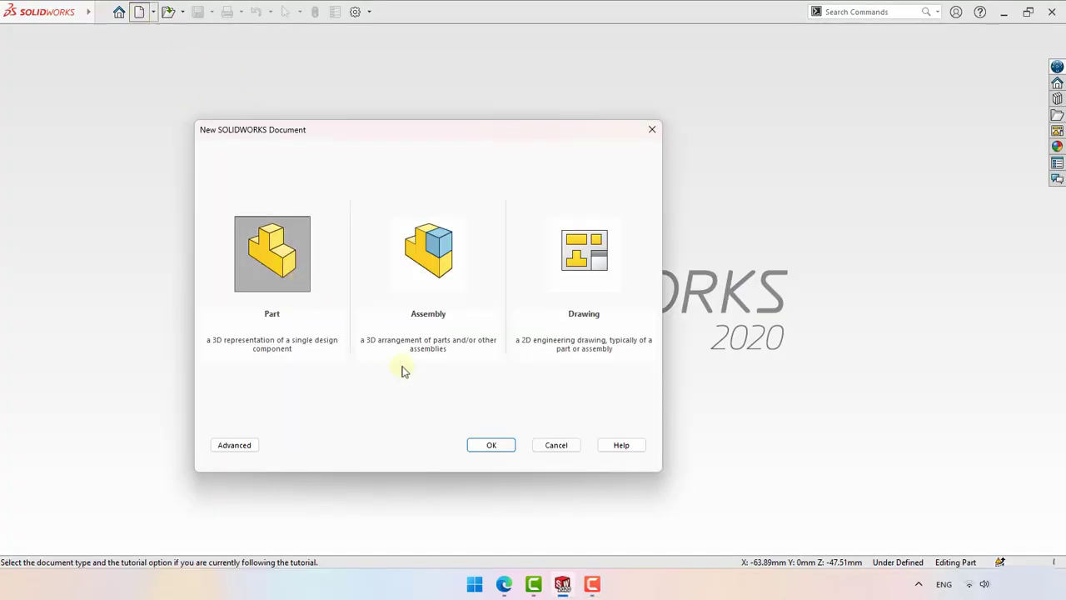
left_click(490, 444)
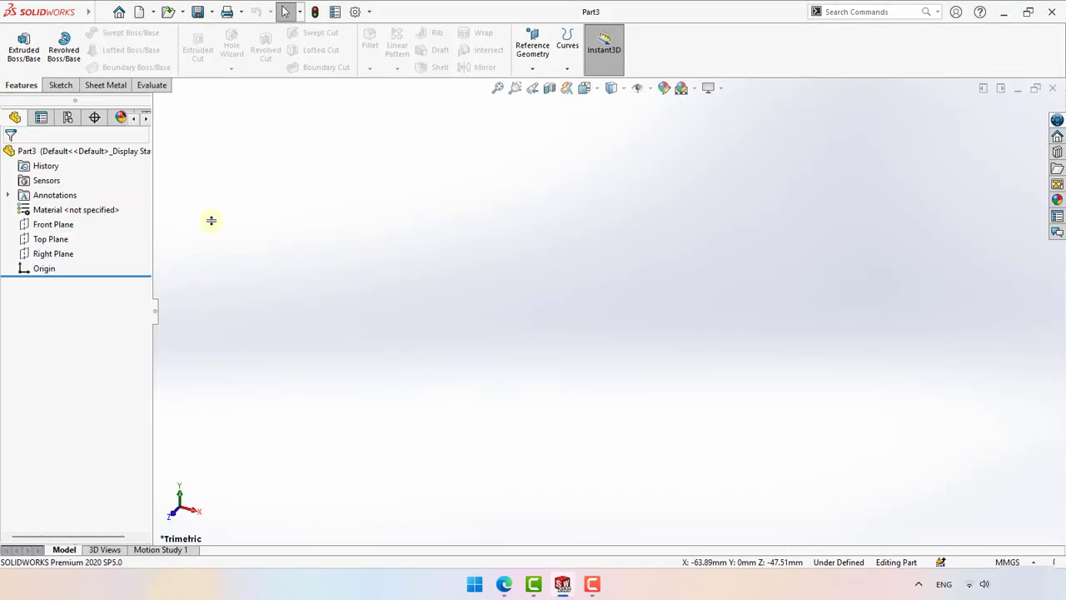
left_click(59, 85)
left_click(20, 46)
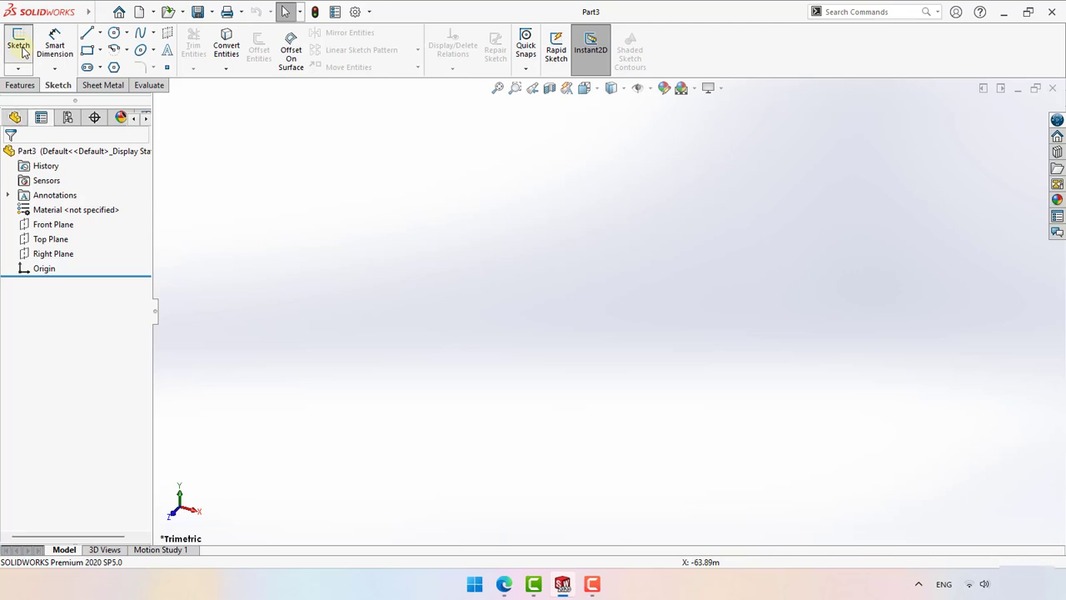
left_click(425, 317)
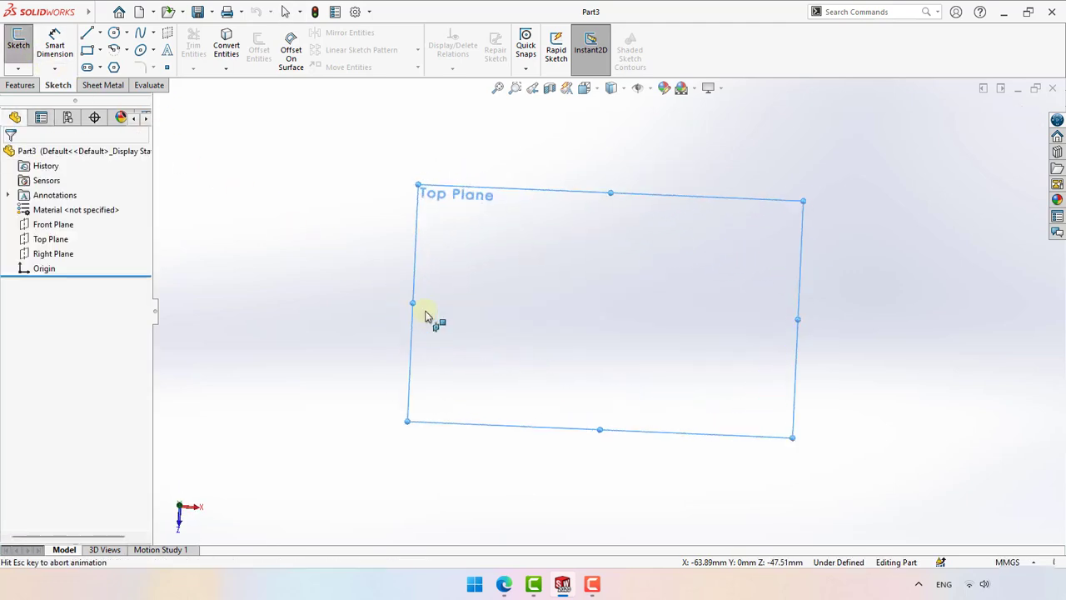
- Sketch a vertical line about 21.8 mm long up from the origin, a short sloped chamfer line and a long horizontal shank line to the left
left_click(88, 35)
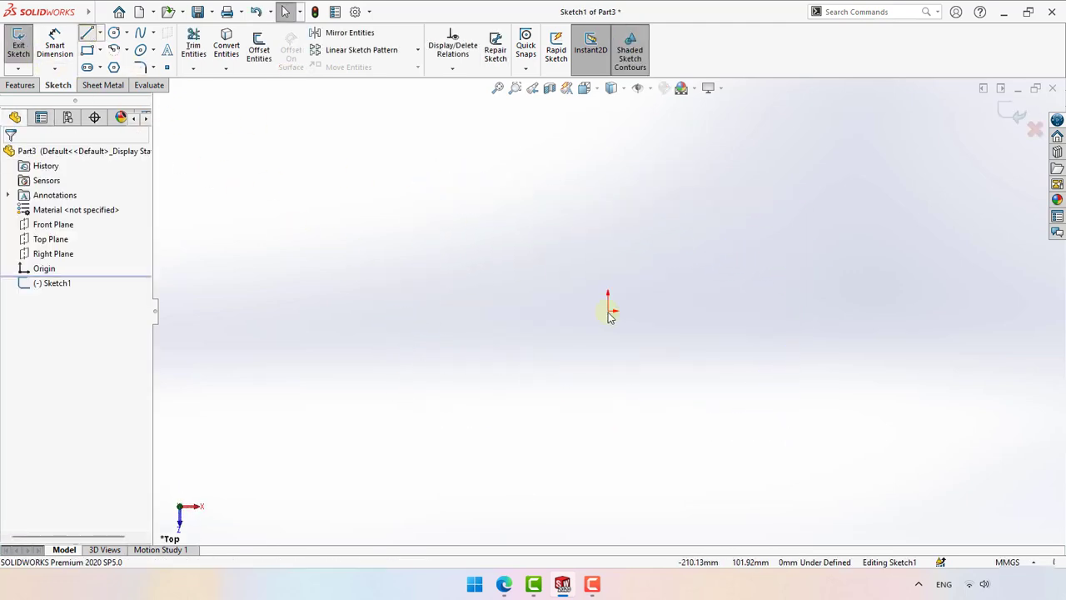
left_click(608, 309)
left_click(609, 267)
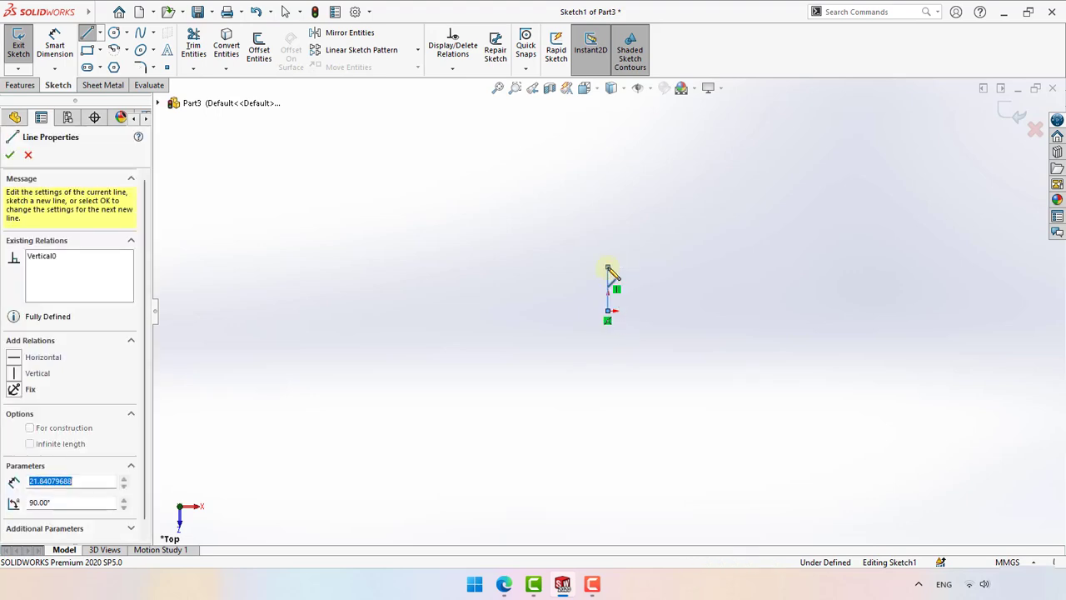
left_click(398, 260)
scroll(398, 263, "down", 5)
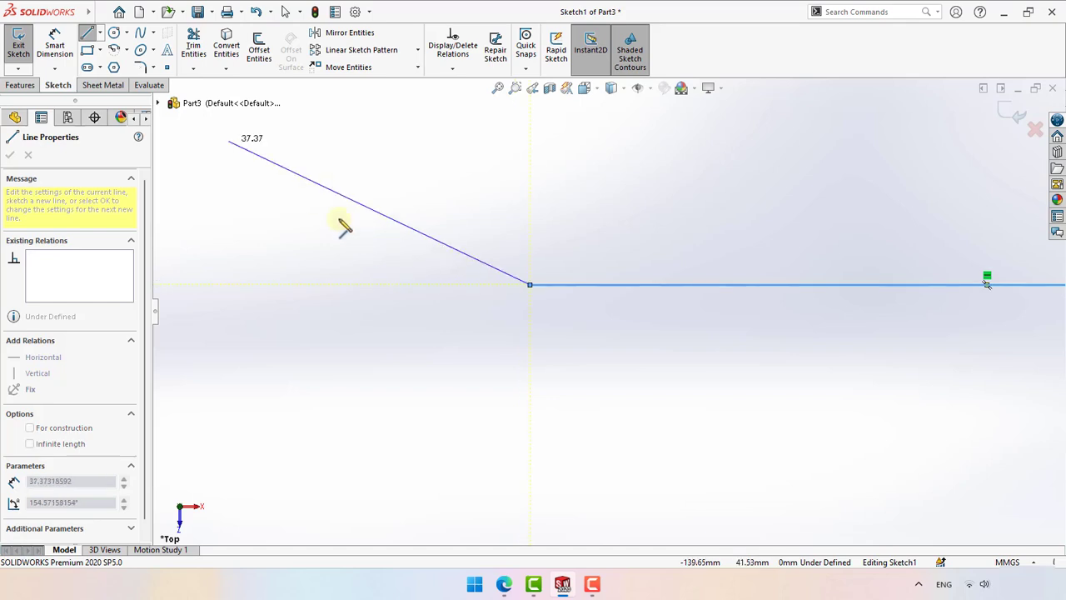
- Add a small tangent arc curving upward from the left end of the horizontal shank line
left_click(114, 49)
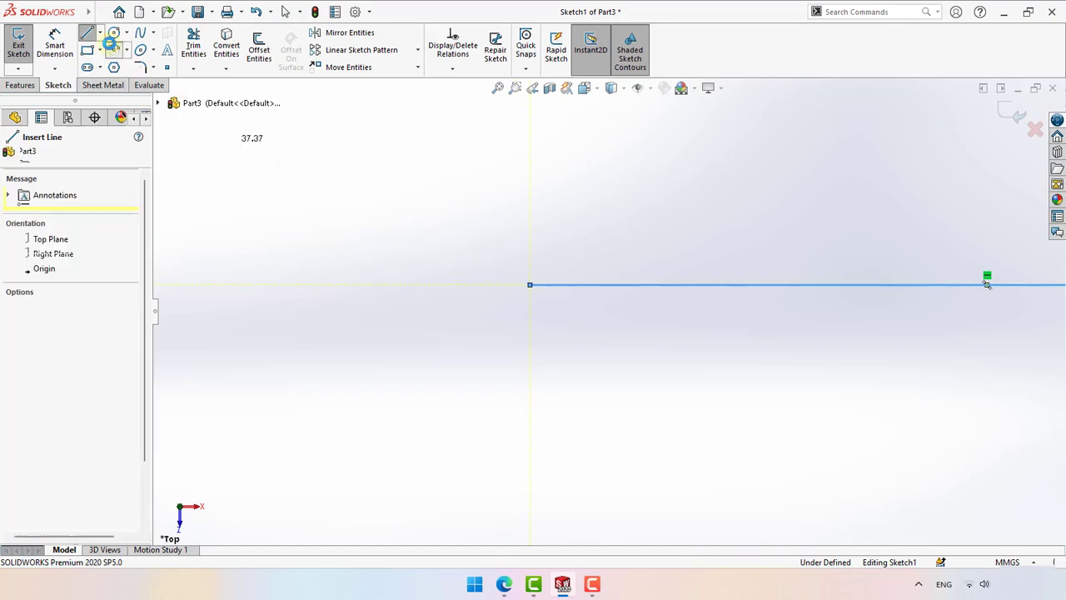
left_click(530, 285)
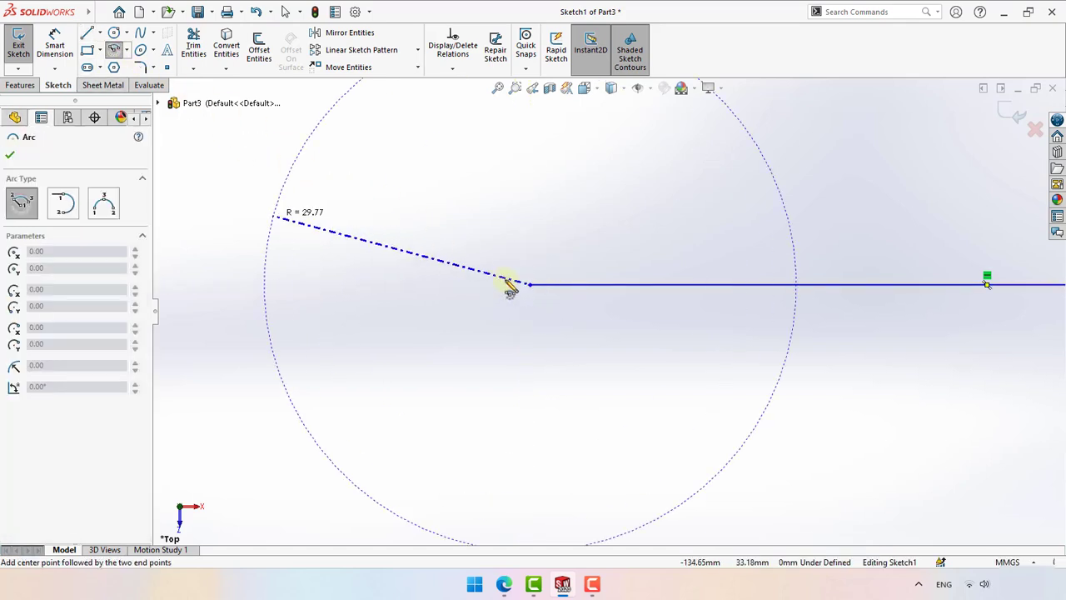
left_click(65, 206)
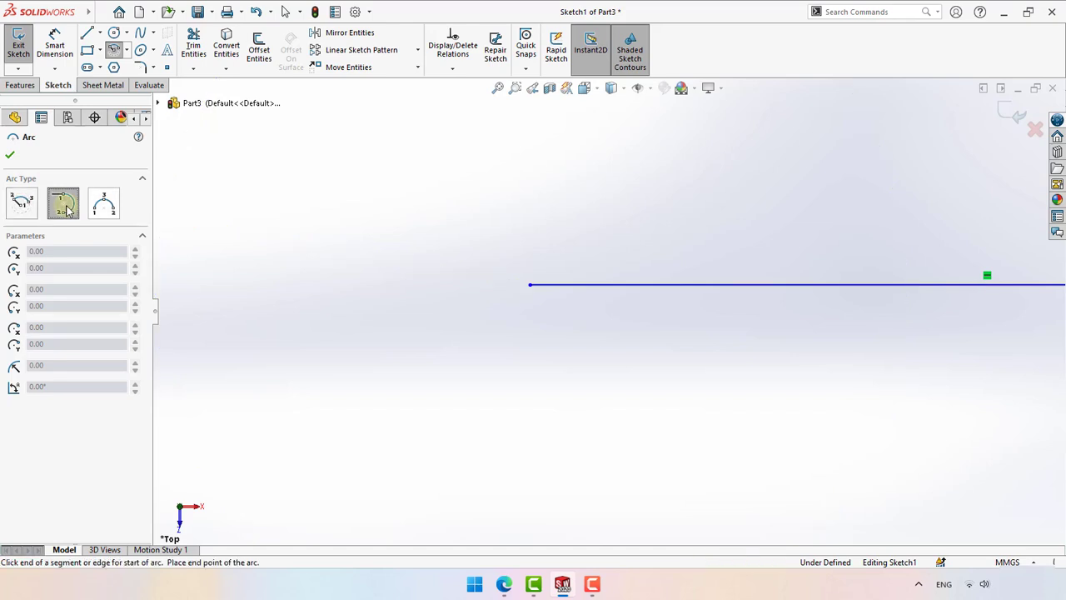
left_click(525, 285)
left_click(493, 267)
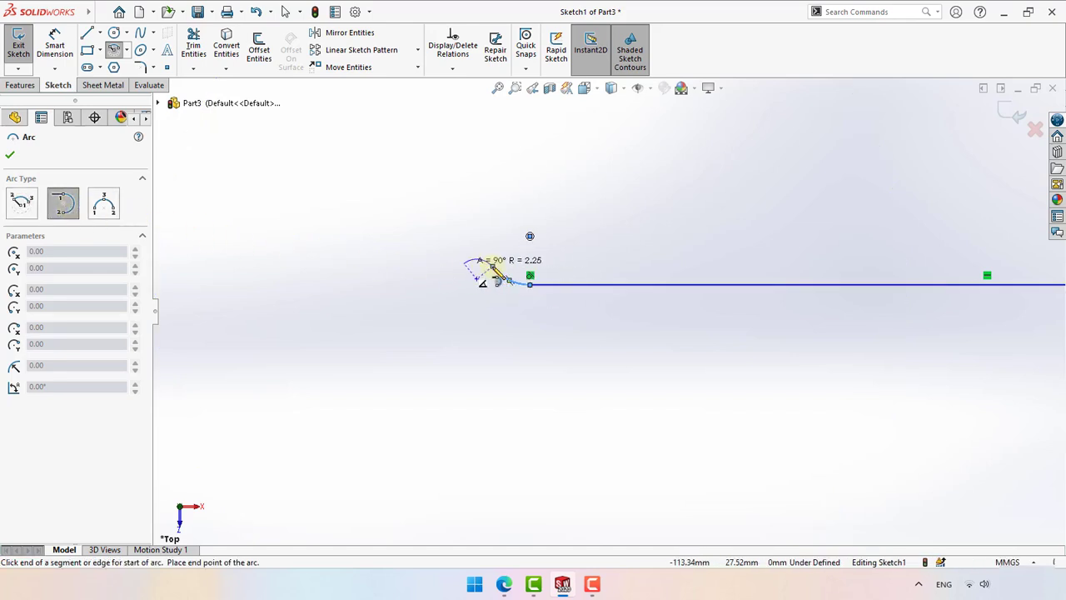
- Sketch a short sloped line tangent to the arc's upper end, and continue it with a second small tangent arc
left_click(86, 33)
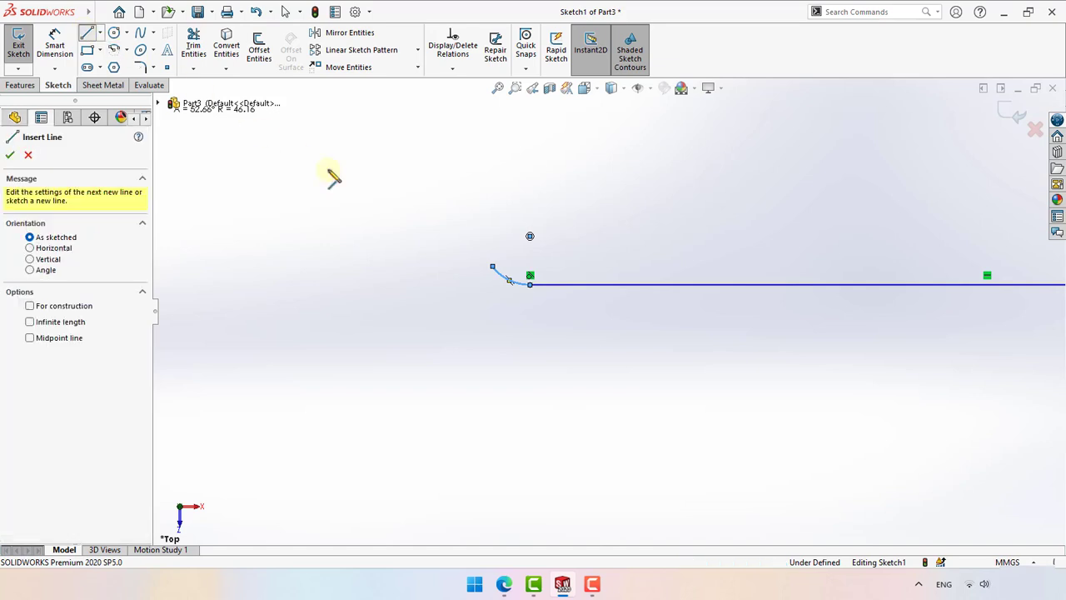
left_click(493, 267)
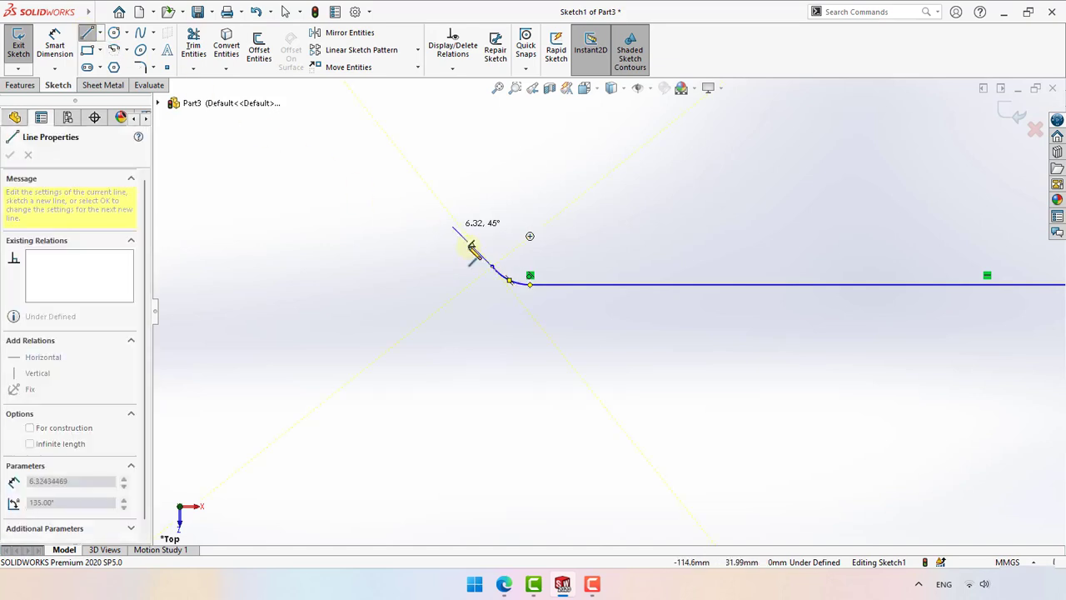
left_click(457, 222)
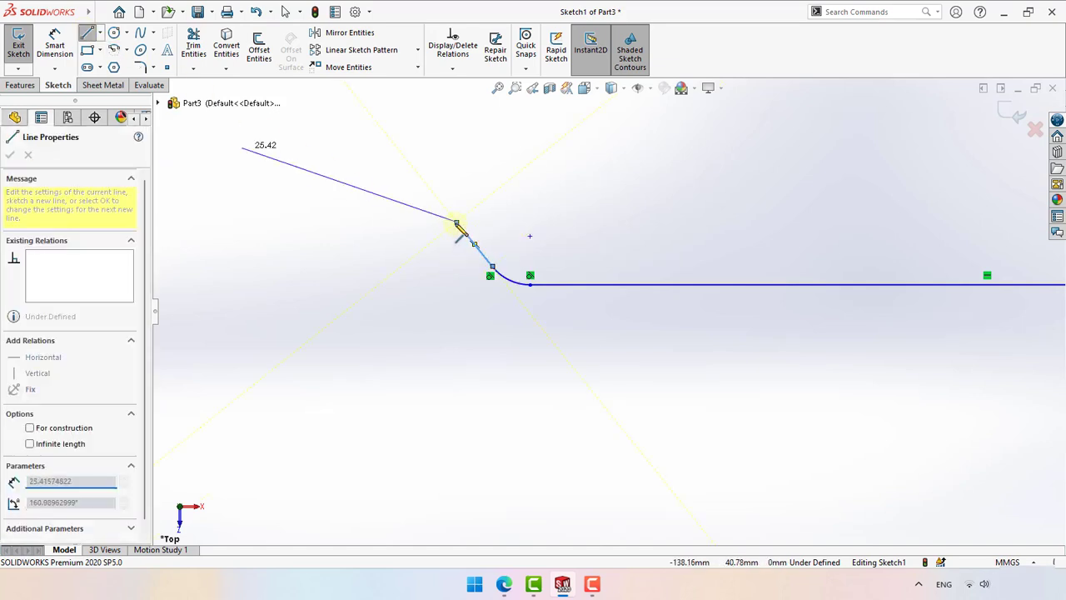
left_click(113, 51)
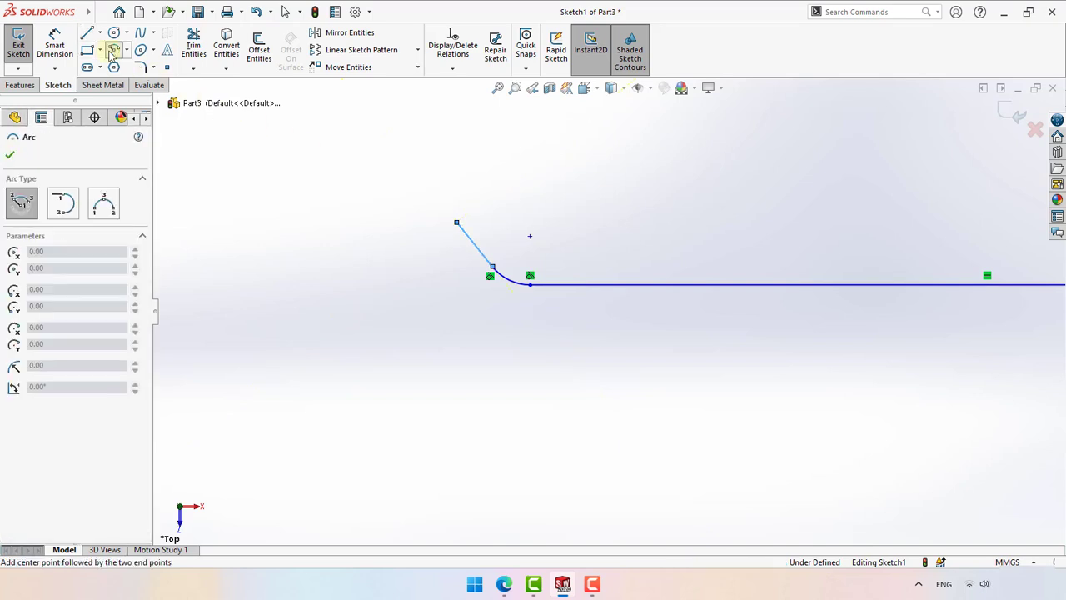
left_click(60, 198)
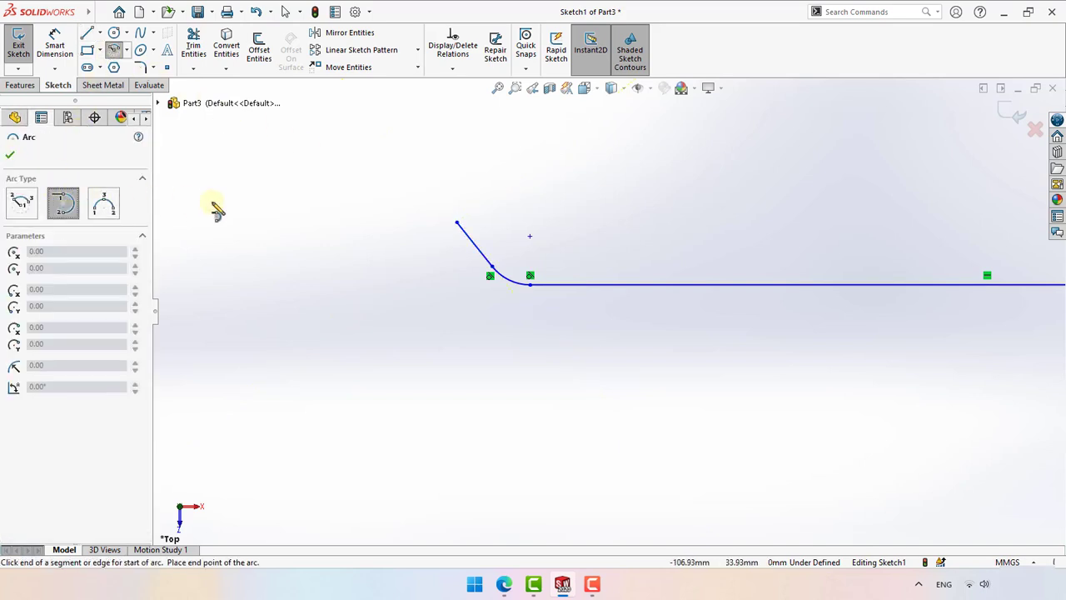
left_click(456, 224)
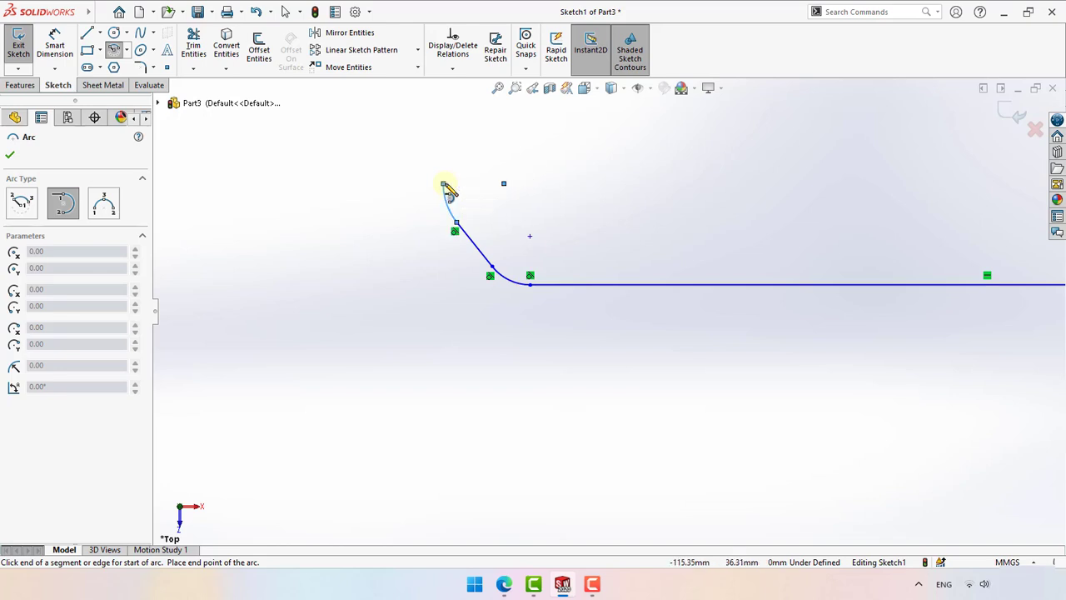
- Outline the head with a vertical line from the upper arc, a short horizontal line, a vertical line about 30.5 mm down and a sloped line to axis height
left_click(86, 33)
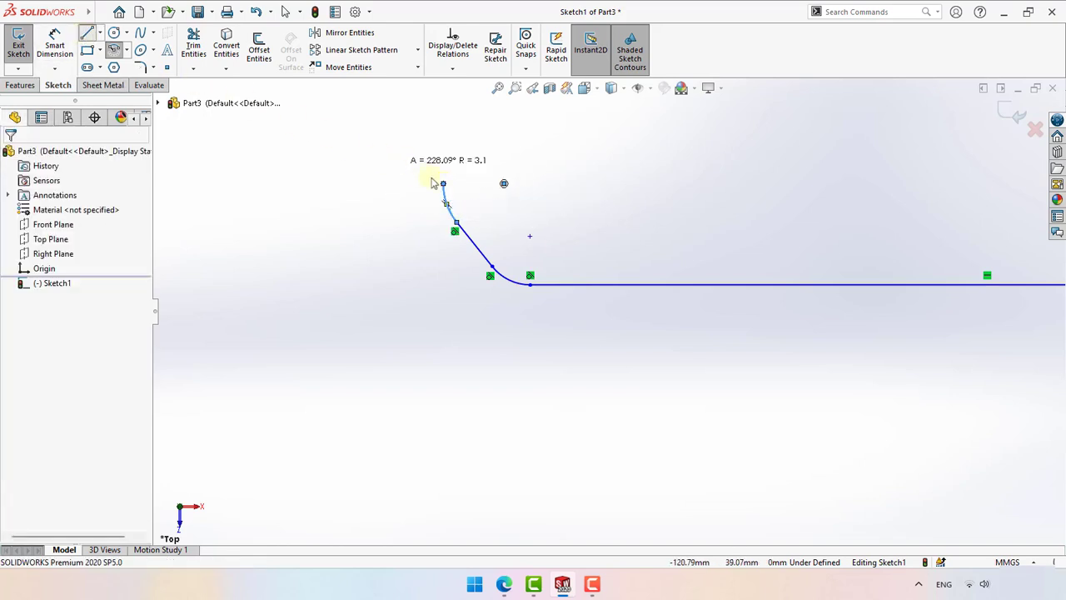
left_click(444, 184)
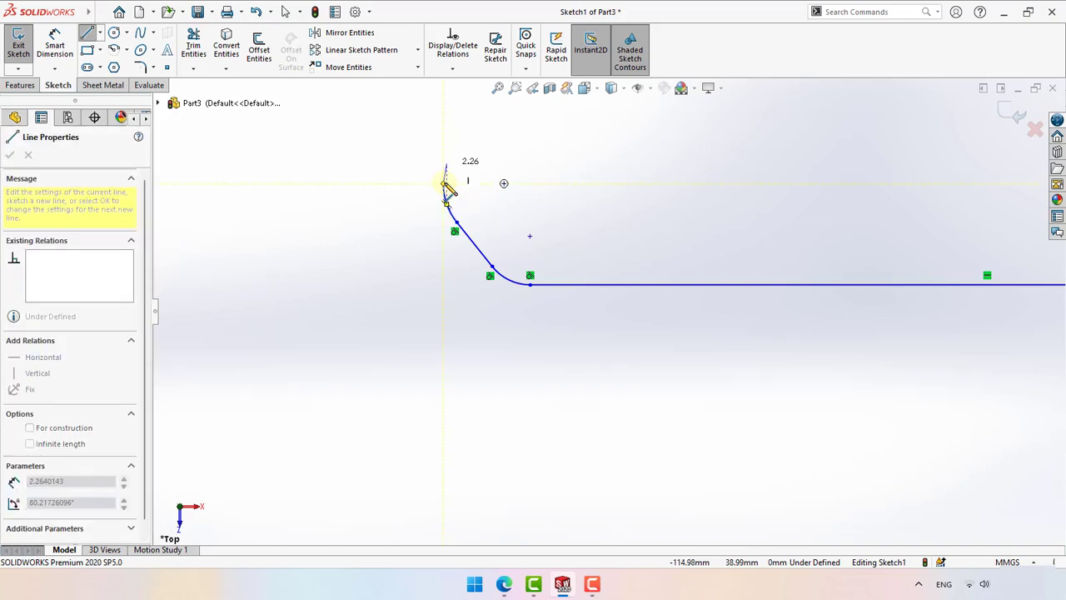
scroll(450, 190, "down", 5)
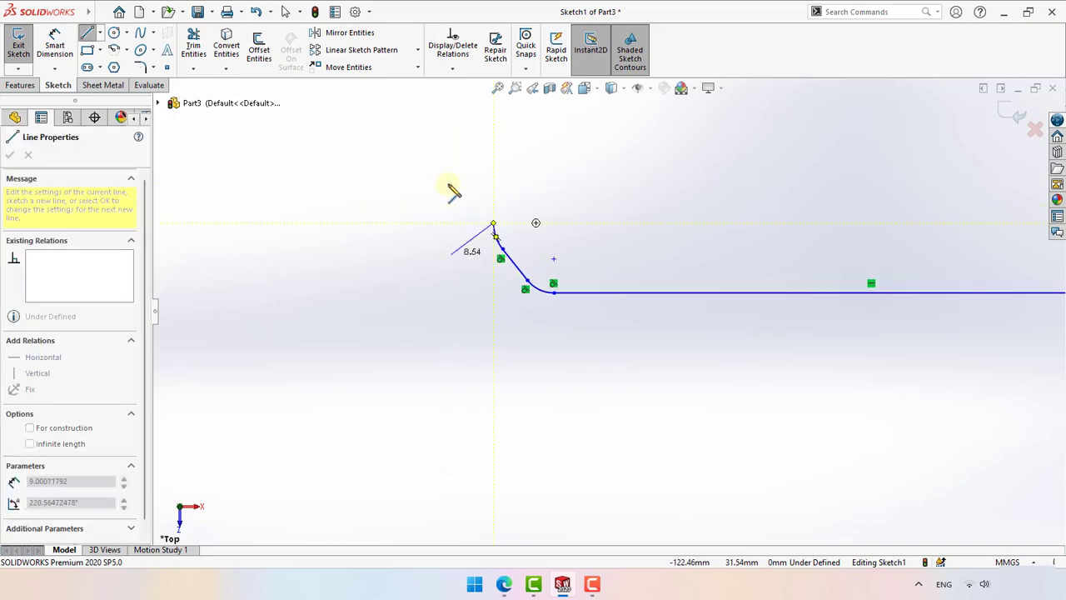
left_click(552, 223)
left_click(505, 223)
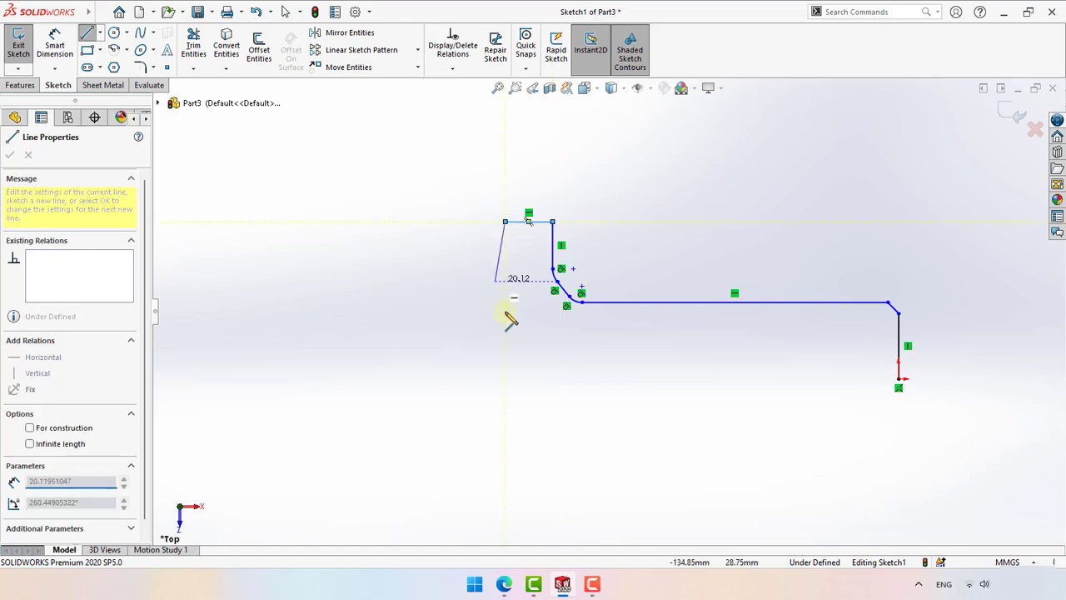
left_click(506, 315)
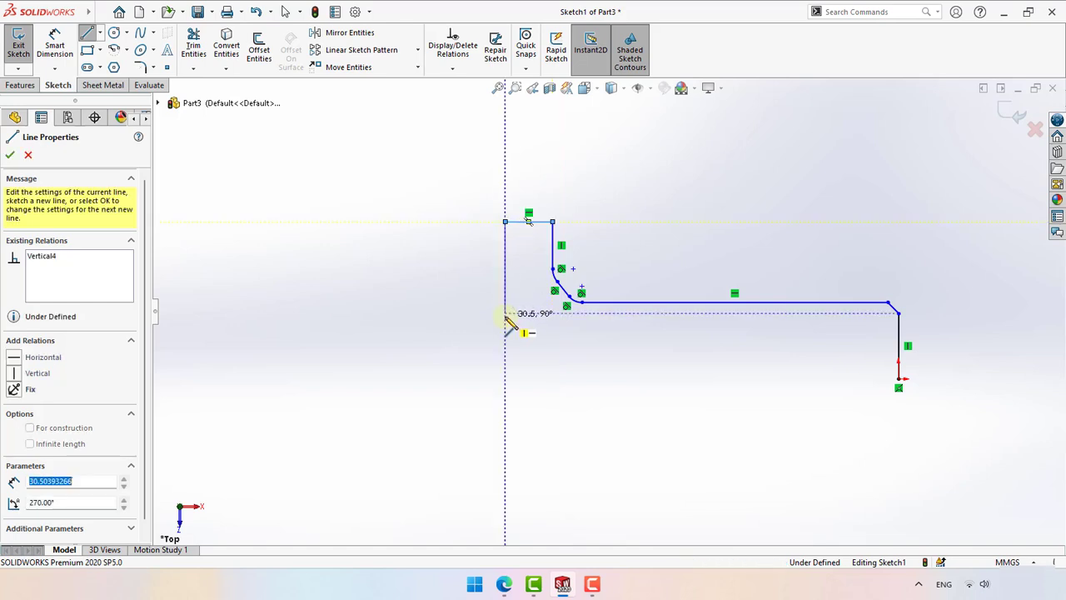
left_click(557, 378)
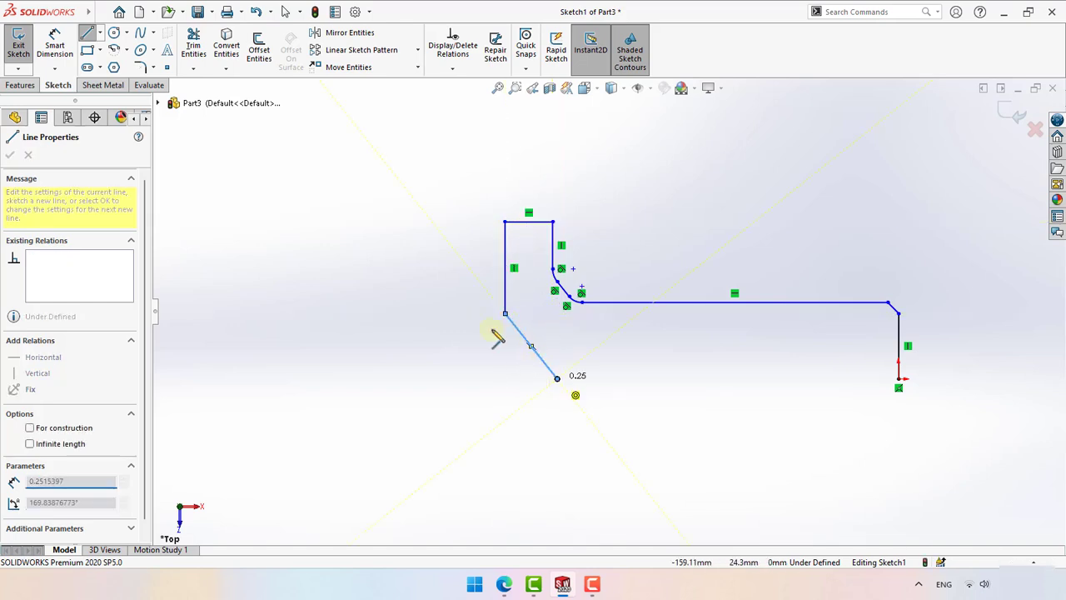
- Draw a horizontal centerline from the lower end of the head's sloped line to the origin
left_click(99, 34)
left_click(108, 70)
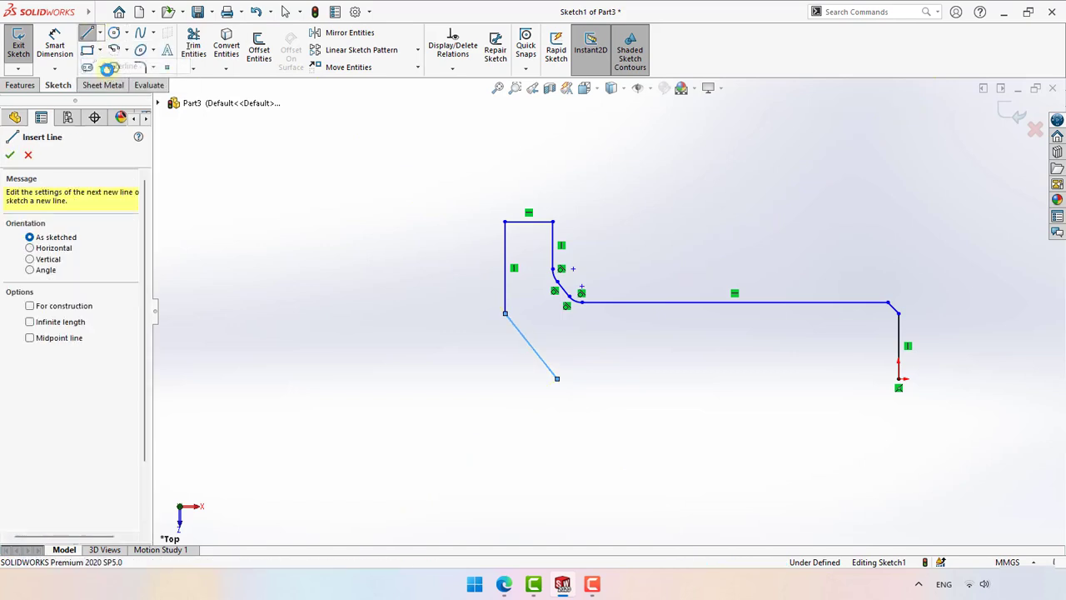
left_click(557, 378)
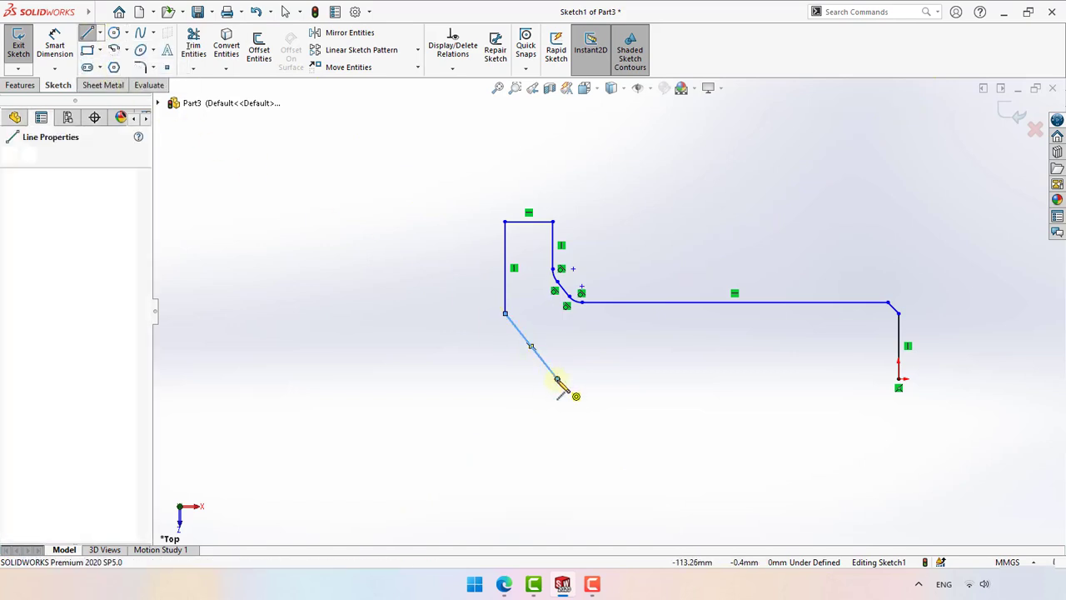
left_click(899, 379)
key("Escape")
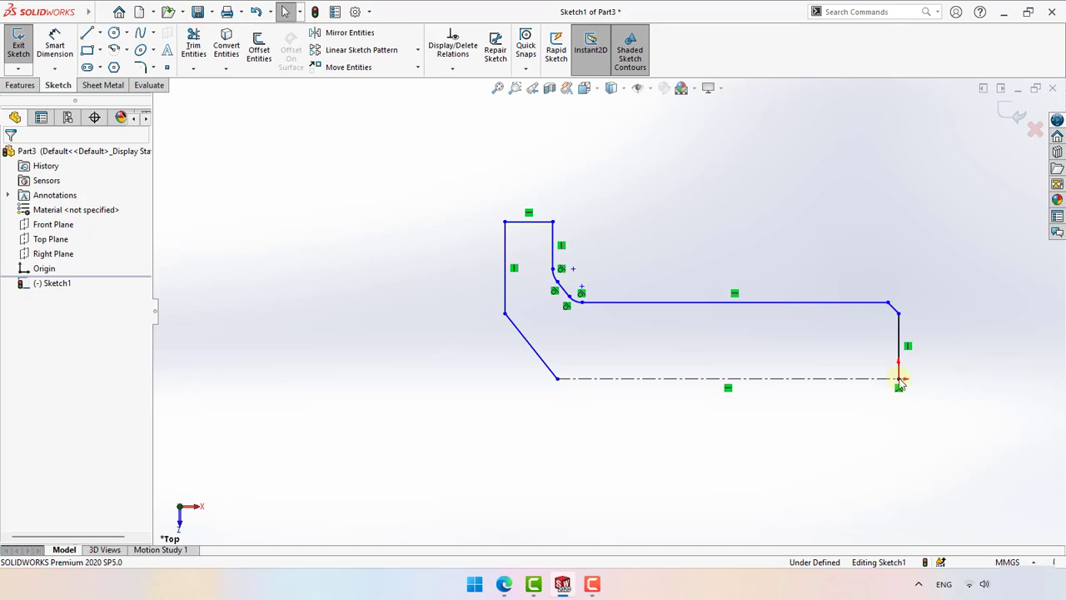
- Dimension the shank line across the centerline as a 20 mm diameter
left_click(55, 50)
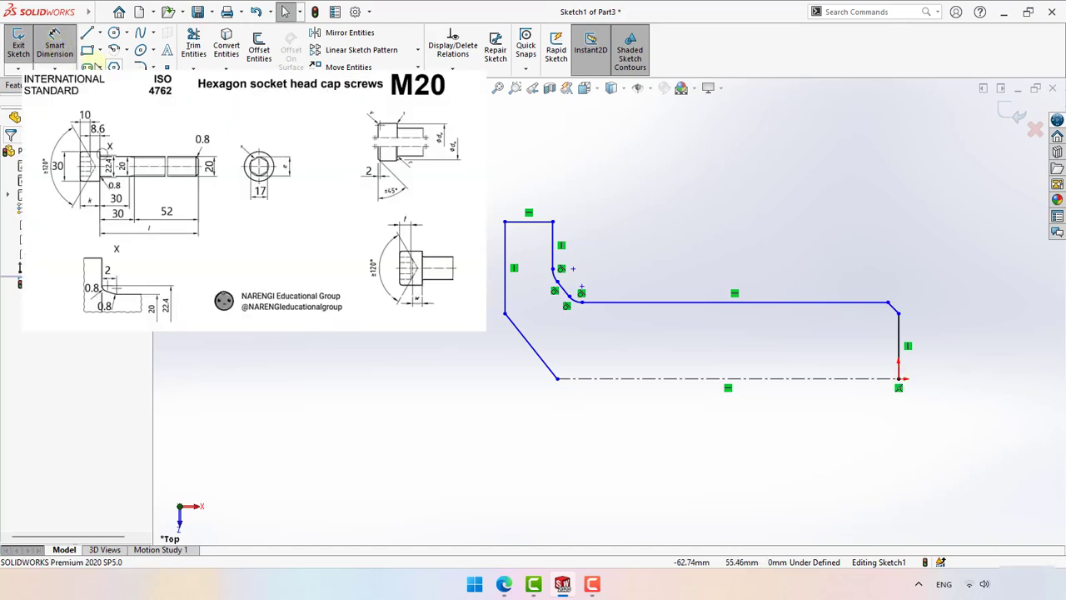
left_click(788, 303)
left_click(809, 378)
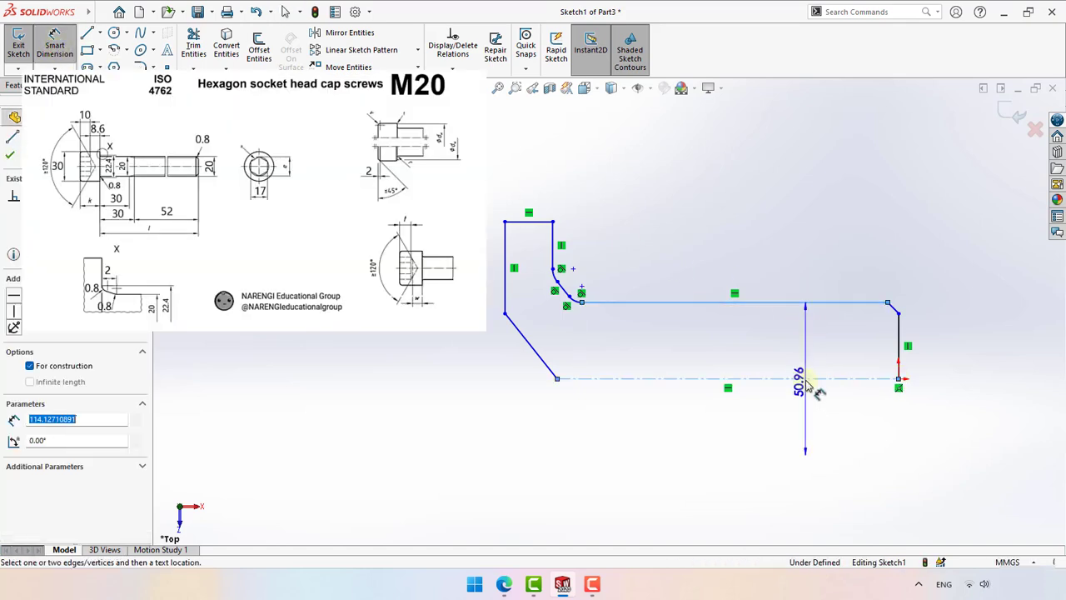
left_click(816, 427)
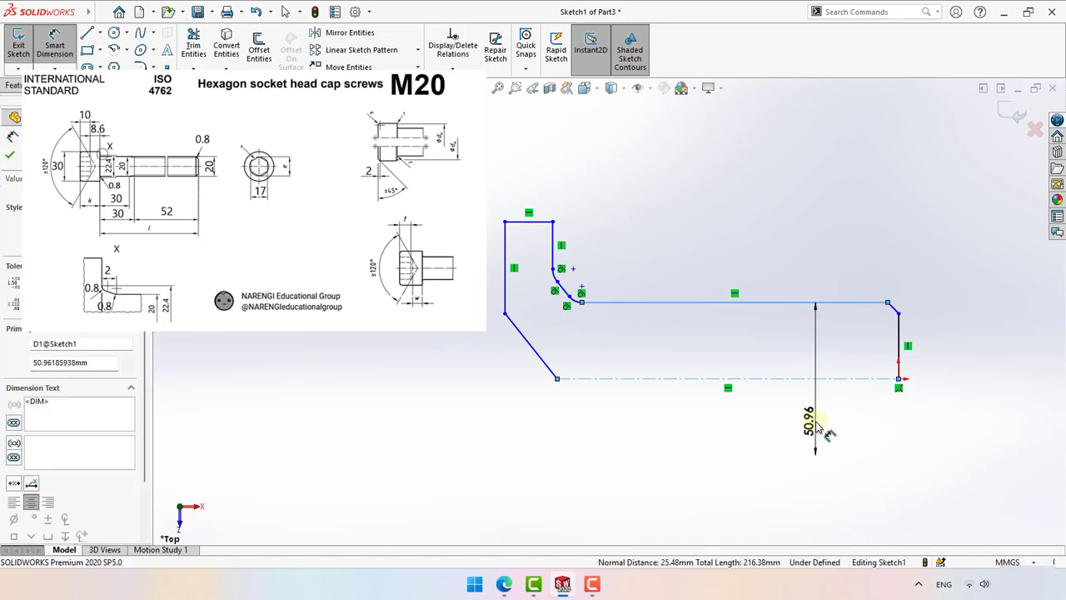
type("20")
key("Return")
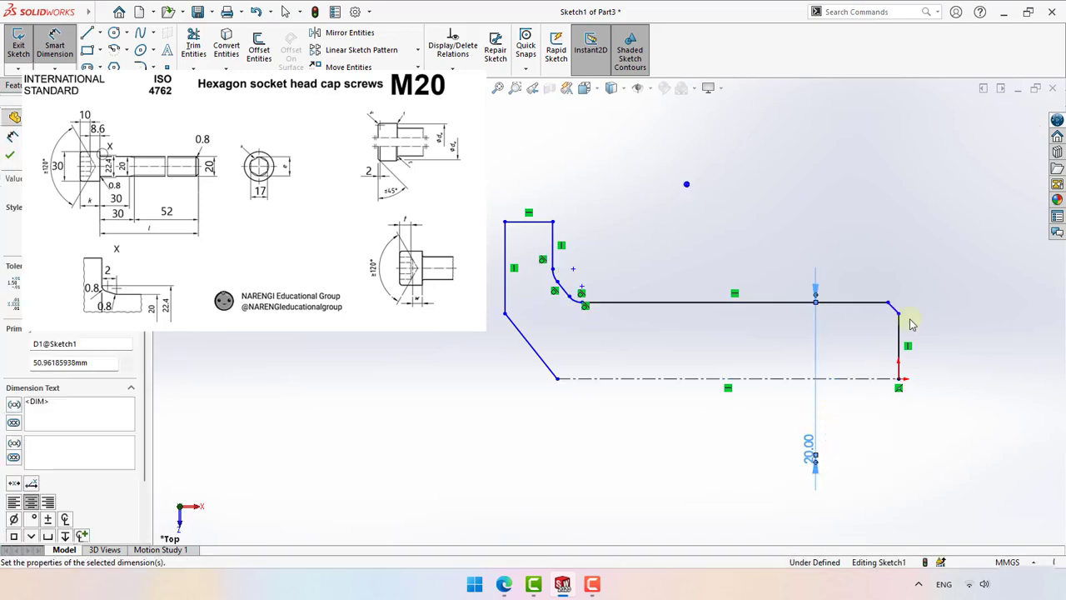
- Dimension the angle between the chamfer line at the shank's end and the centerline as 45°
scroll(908, 323, "down", 4)
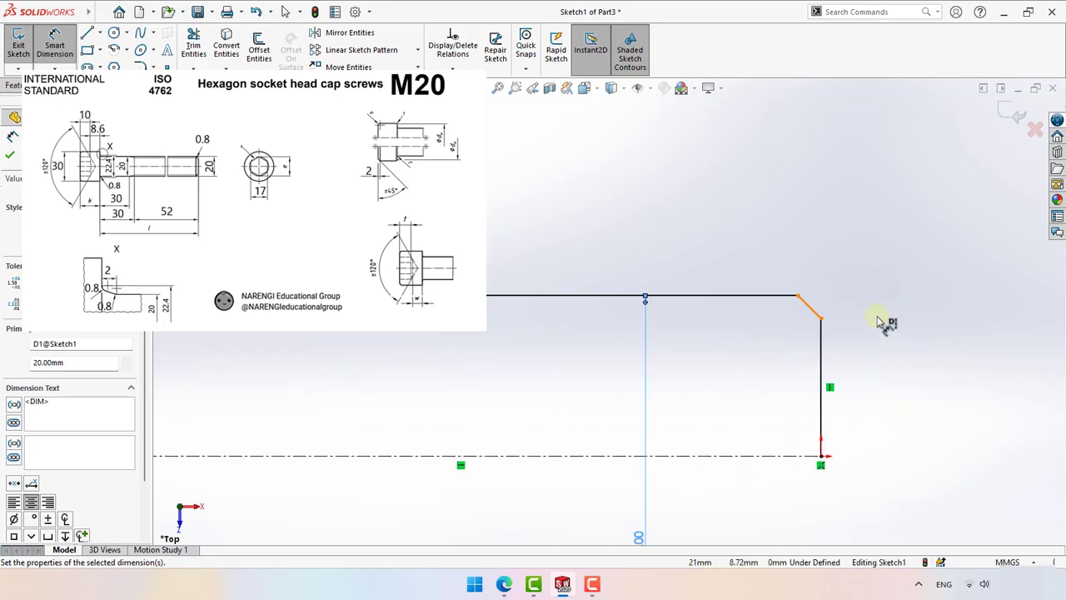
left_click(818, 315)
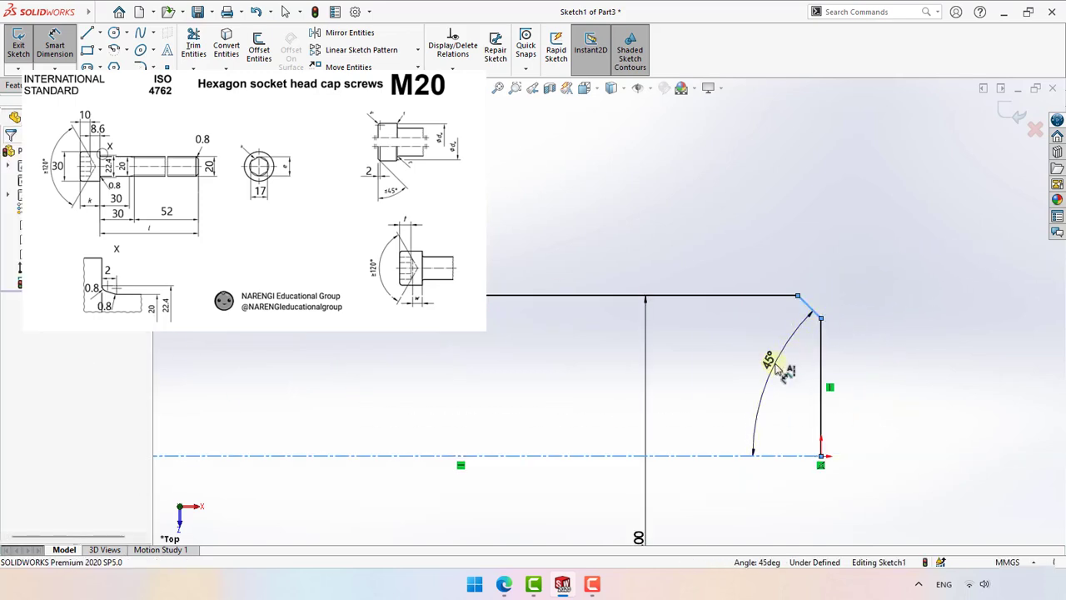
left_click(779, 371)
type("45")
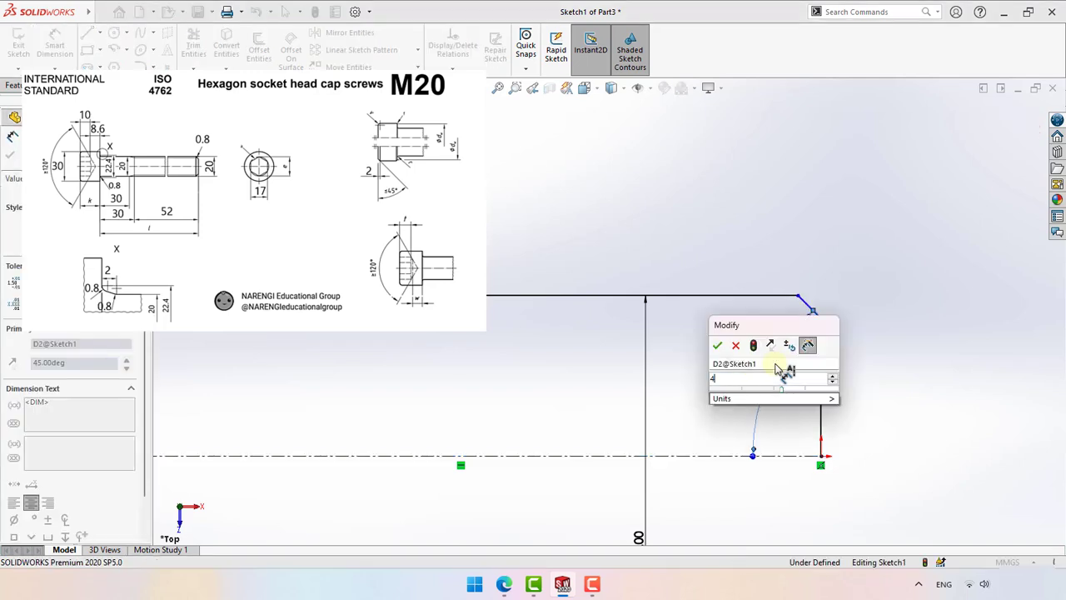
key("Return")
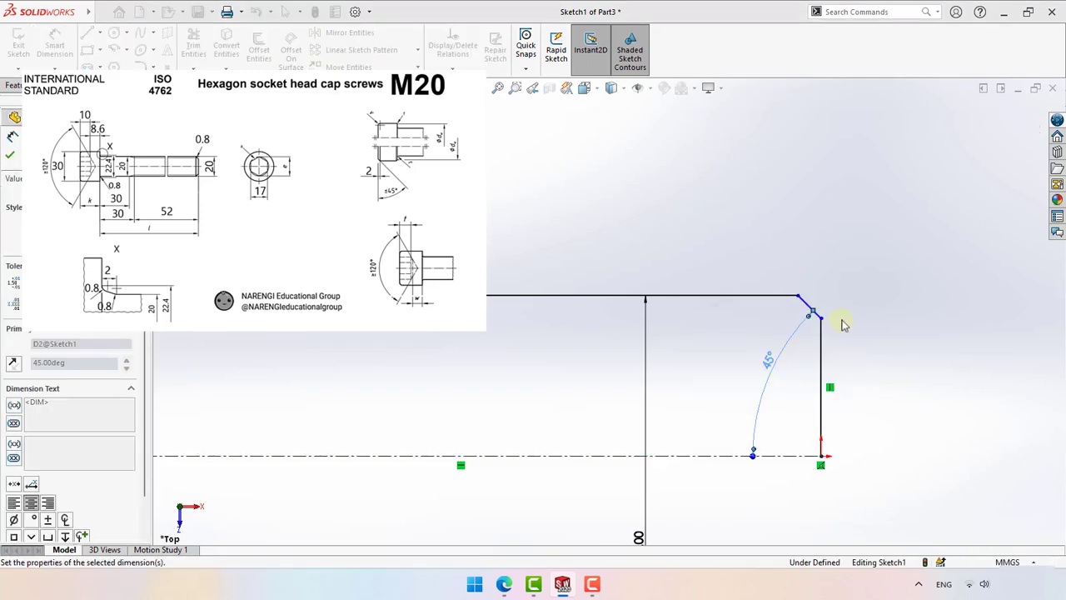
key("Escape")
- Dimension the length of the chamfer line at the shank's end as 0.8 mm
left_click(807, 309)
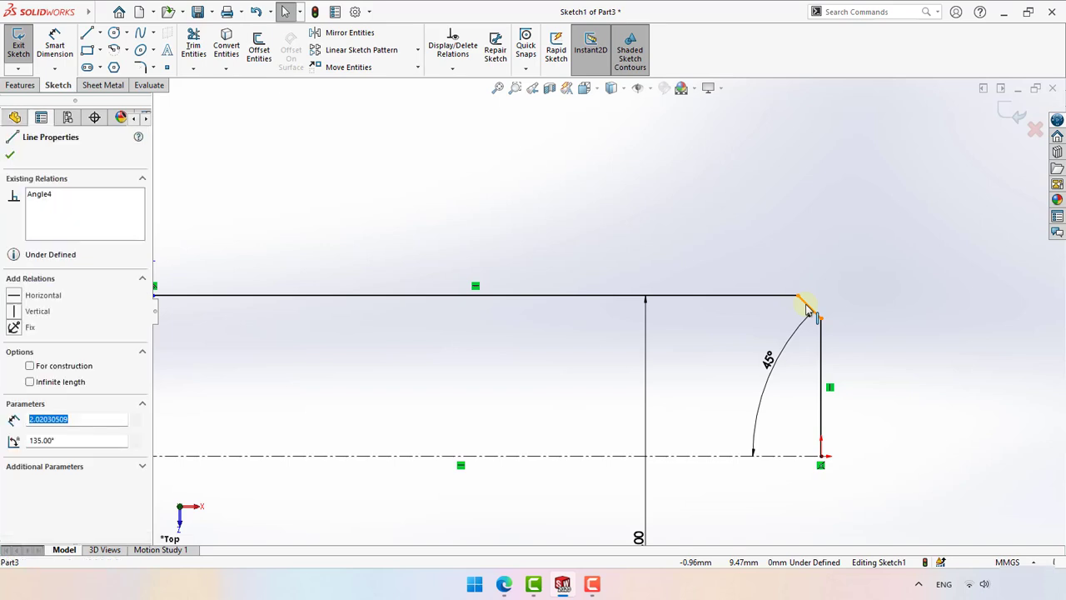
left_click(55, 52)
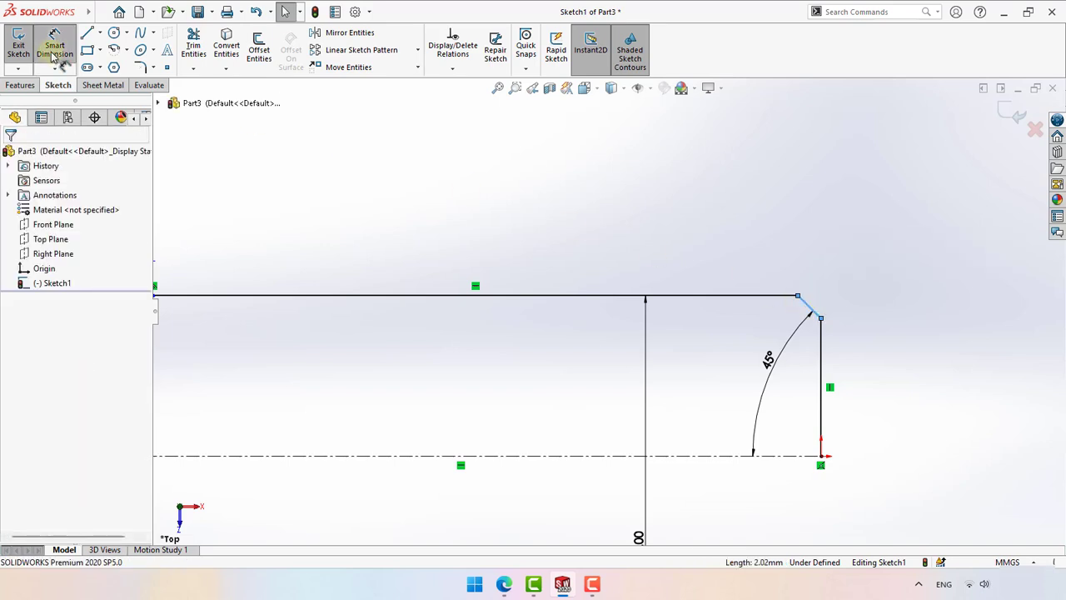
left_click(806, 308)
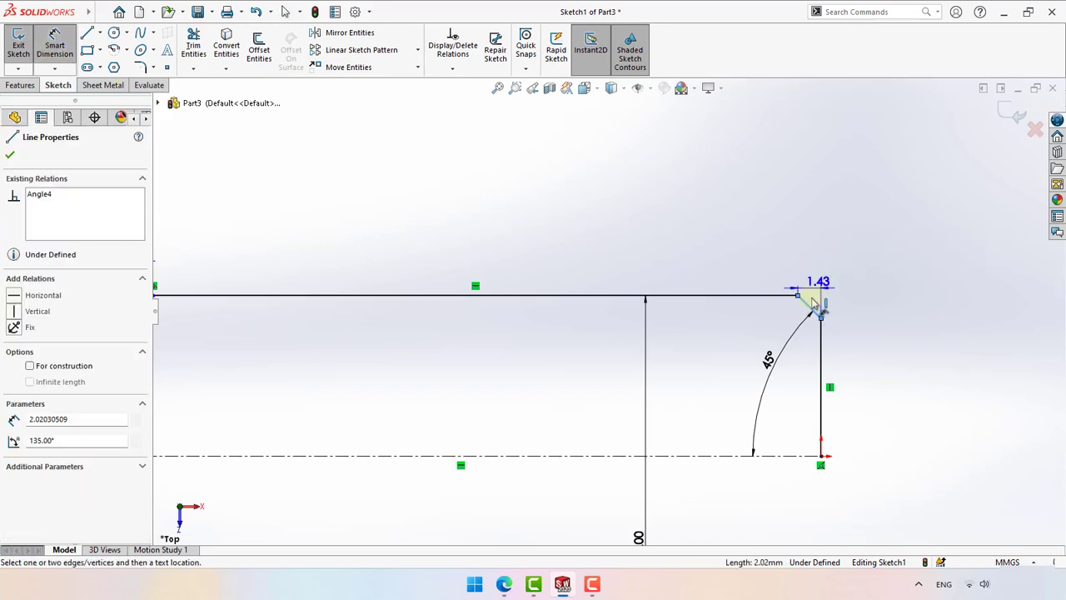
left_click(827, 294)
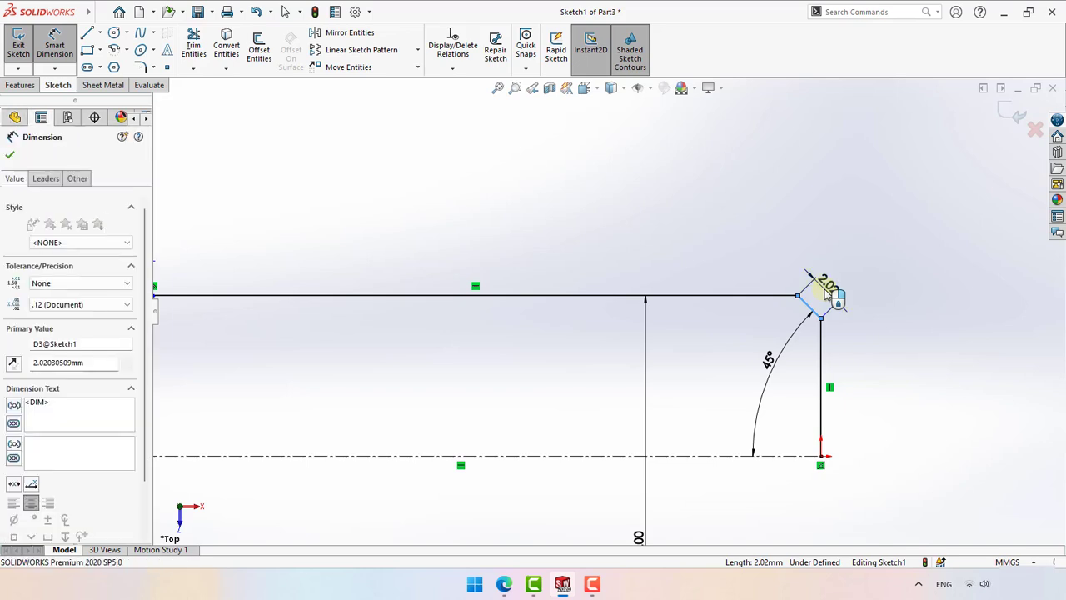
type(".5")
key("Return")
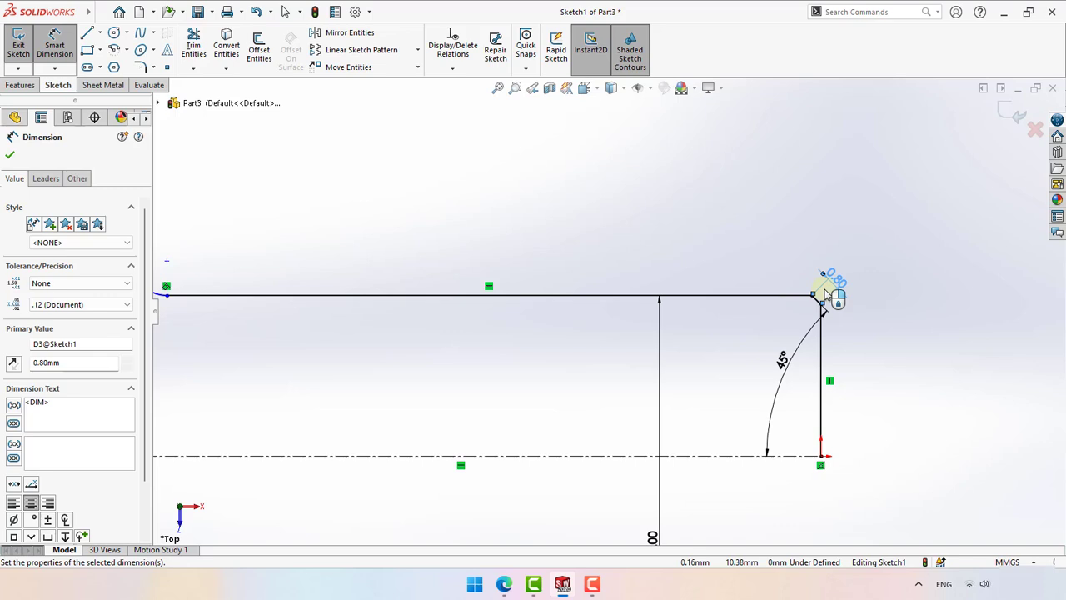
- Dimension the radii of both fillet arcs between the shank and the head's underside as 0.8 mm
scroll(824, 294, "up", 3)
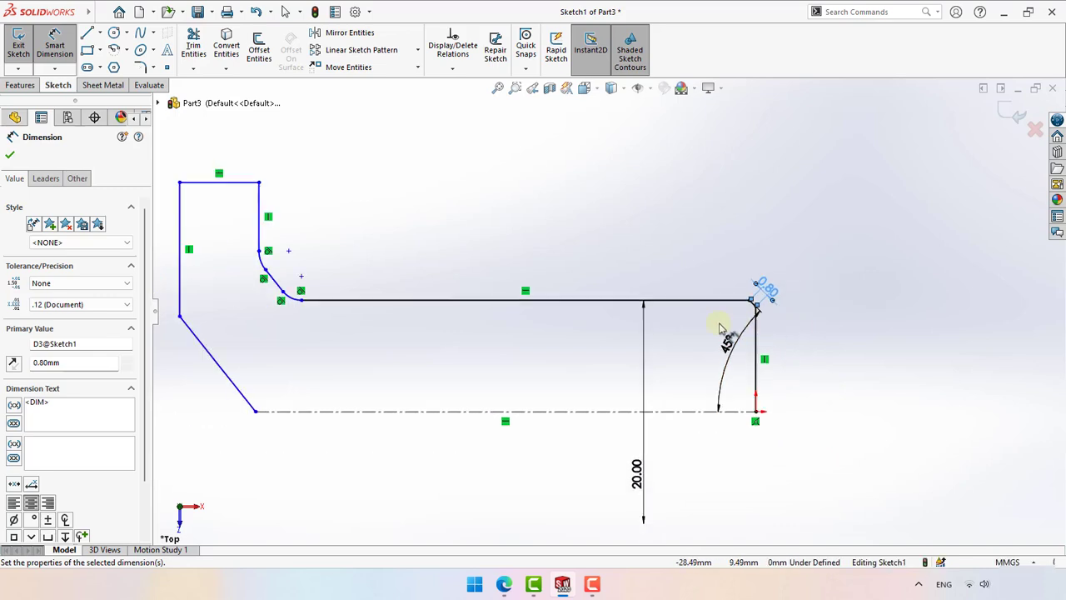
left_click(293, 305)
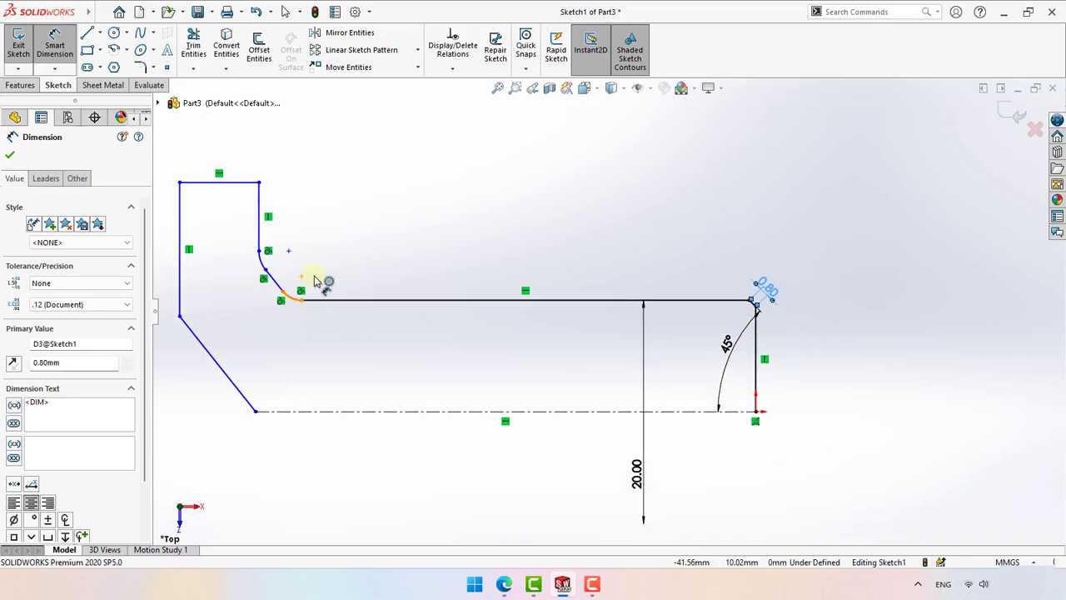
left_click(317, 281)
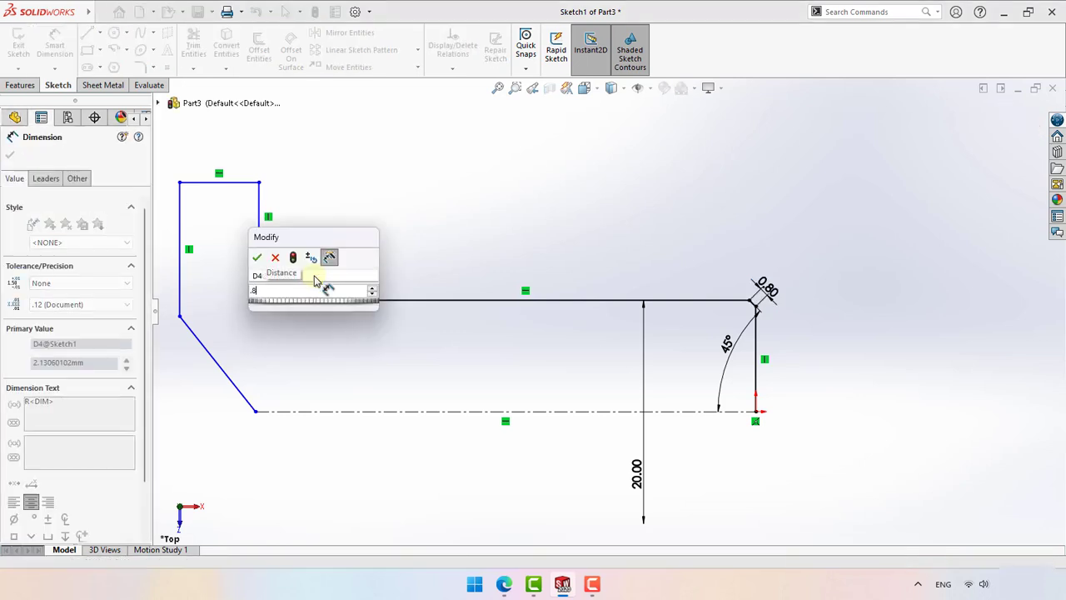
key("Return")
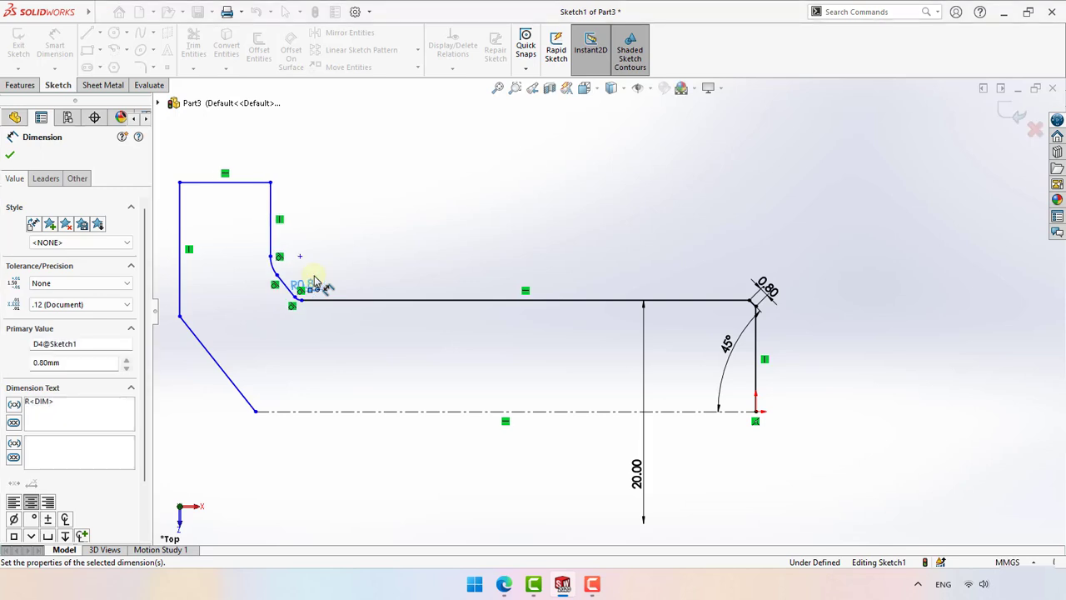
left_click(274, 270)
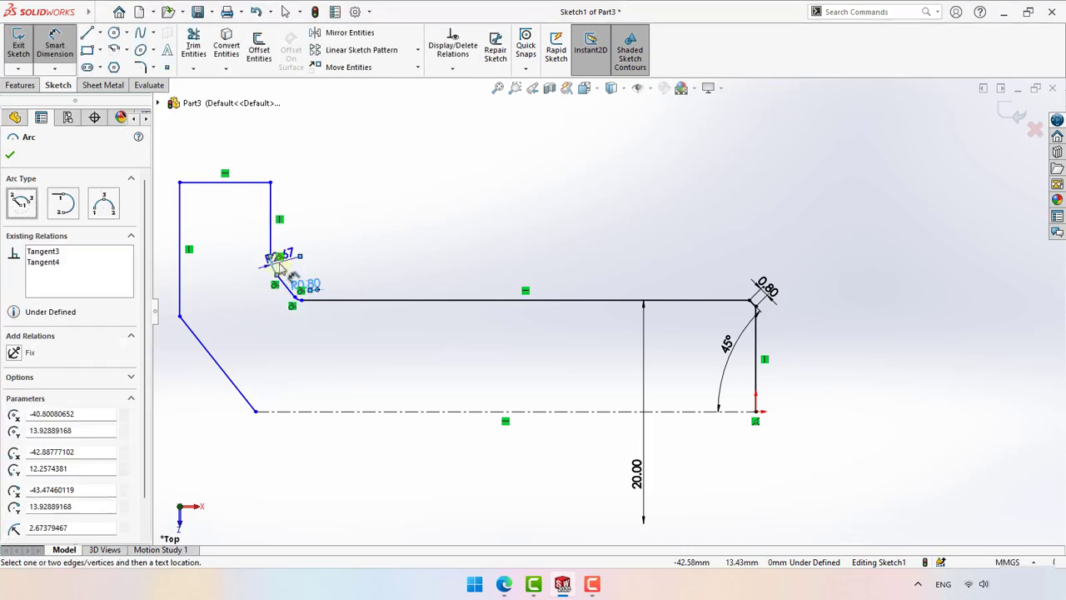
left_click(283, 264)
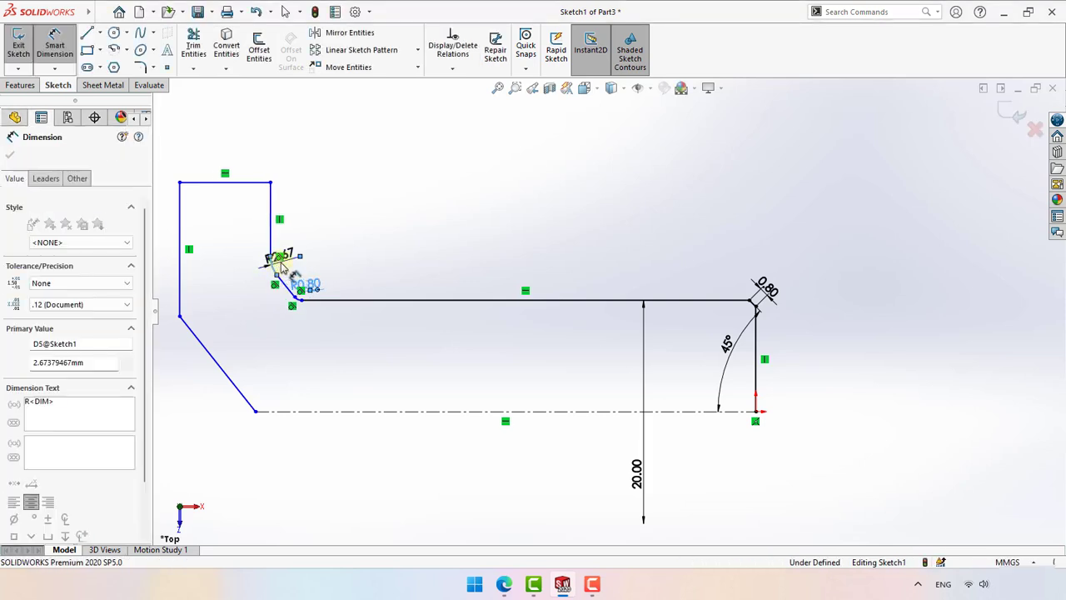
type("0.8")
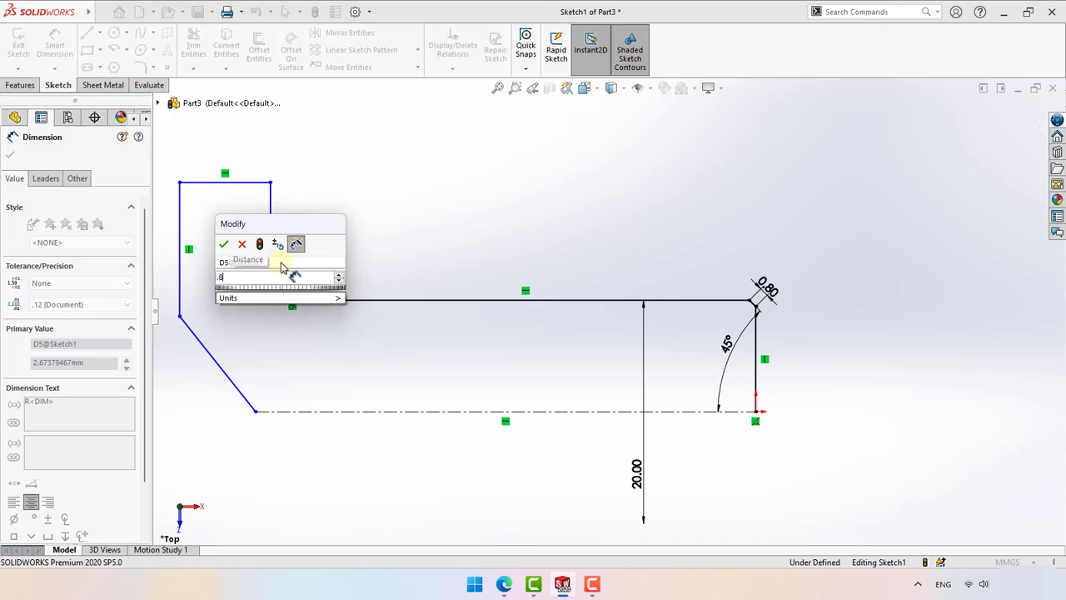
key("Return")
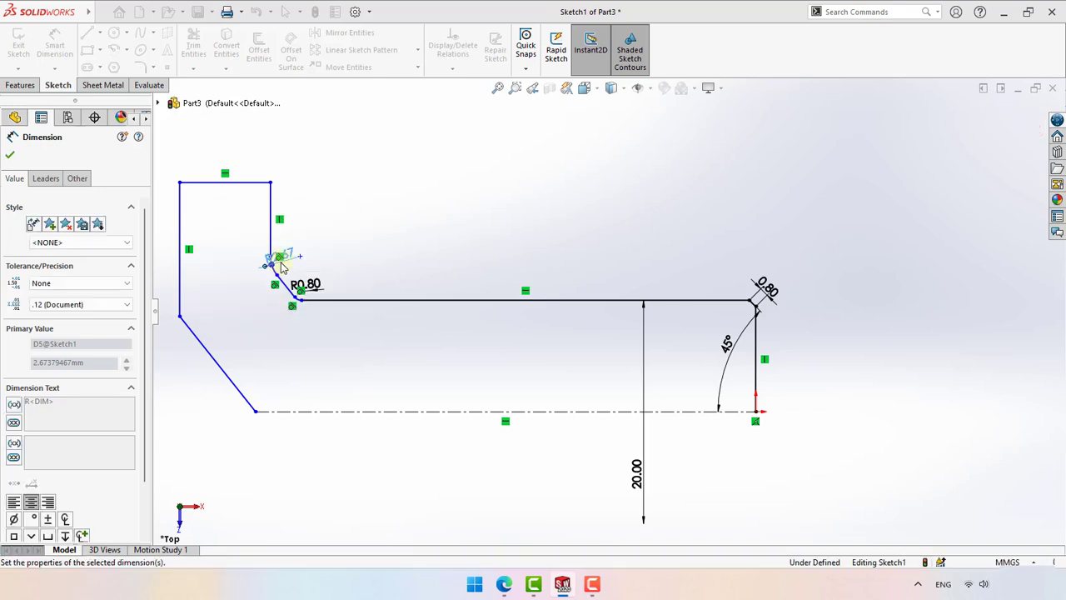
- Dimension the horizontal distance from the shank line's fillet end point to the head's vertical underside line as 2 mm
scroll(283, 271, "down", 5)
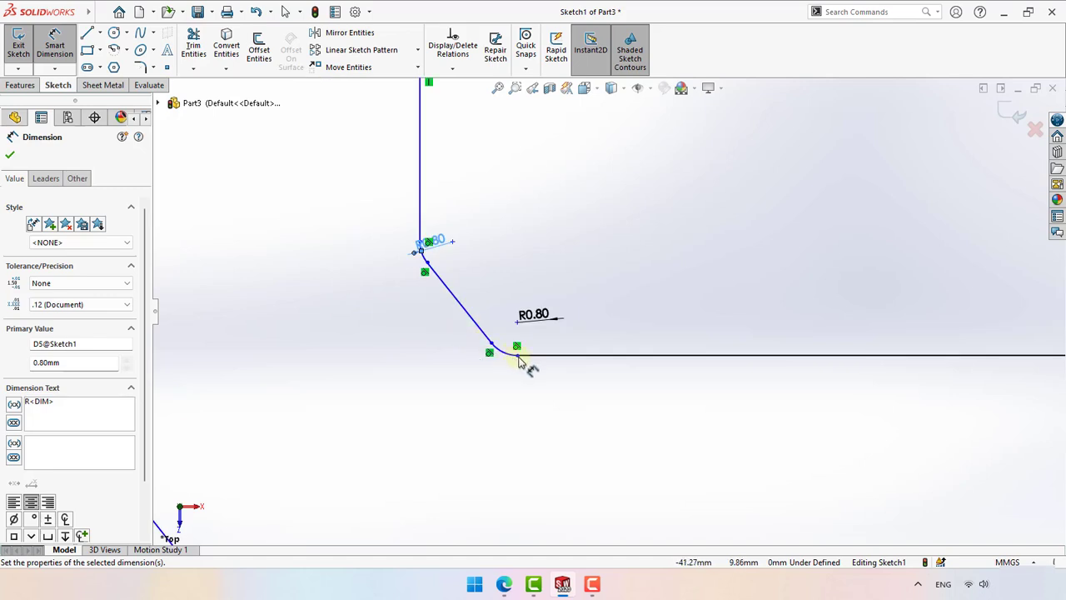
left_click(517, 357)
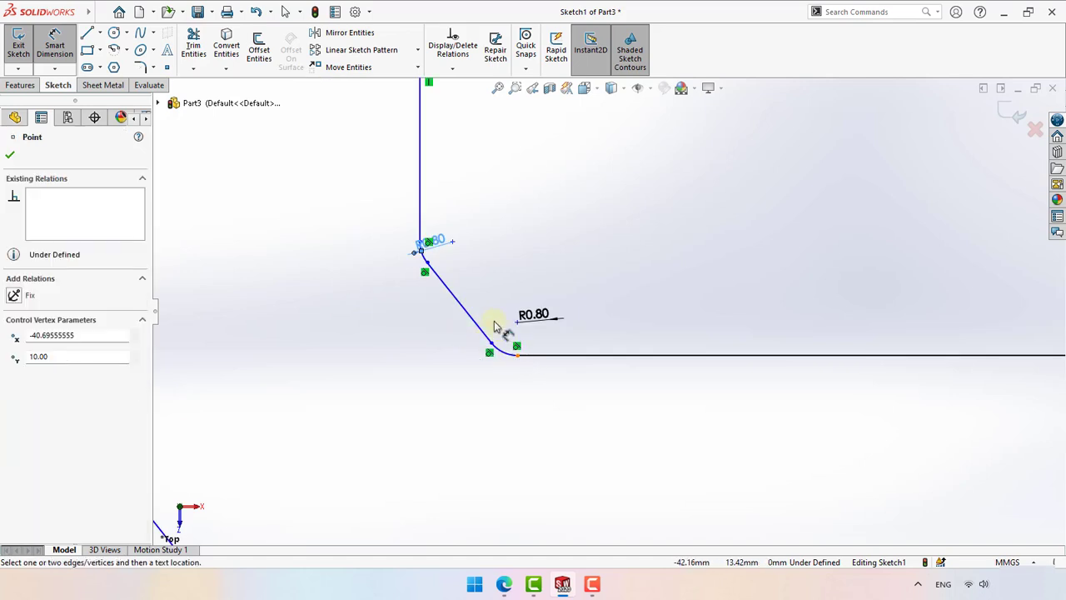
left_click(421, 214)
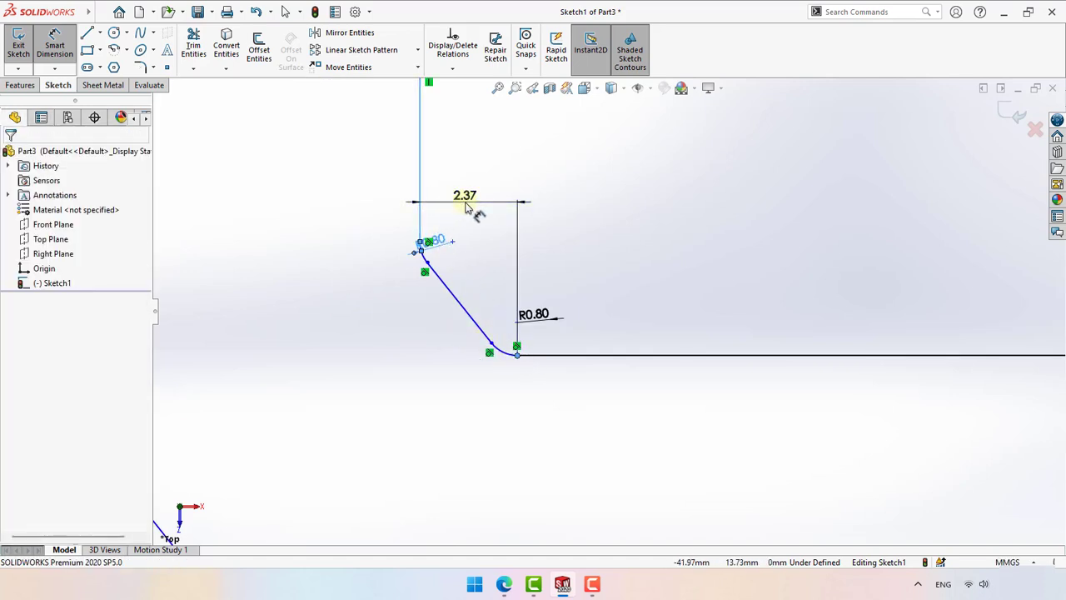
left_click(468, 207)
type("2")
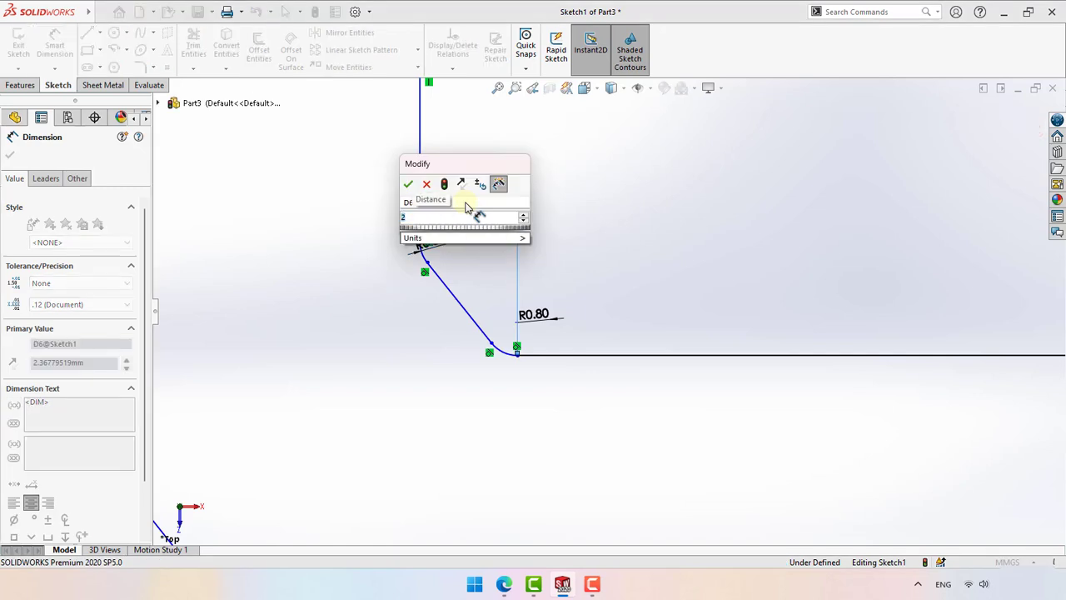
key("Escape")
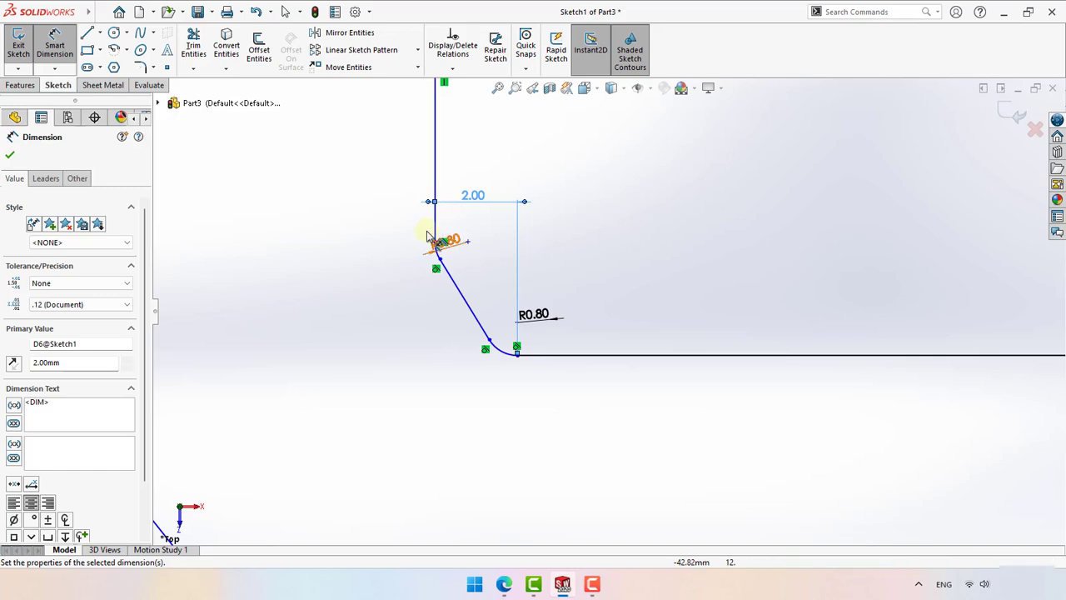
- Dimension the diameter across the centerline at the point where the upper fillet arc meets the head's underside line
scroll(430, 237, "down", 4)
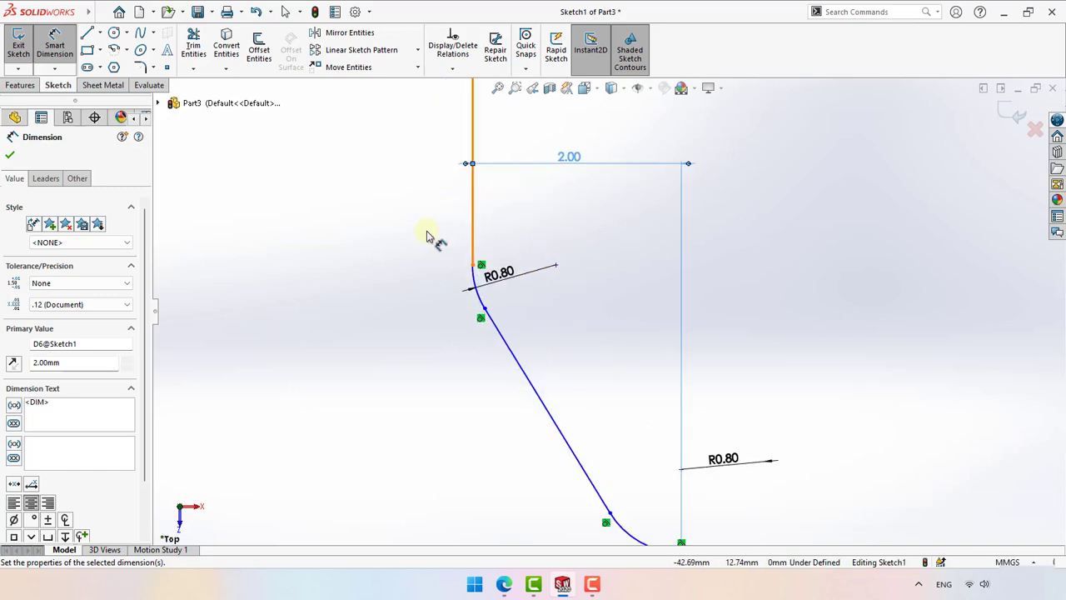
left_click(473, 267)
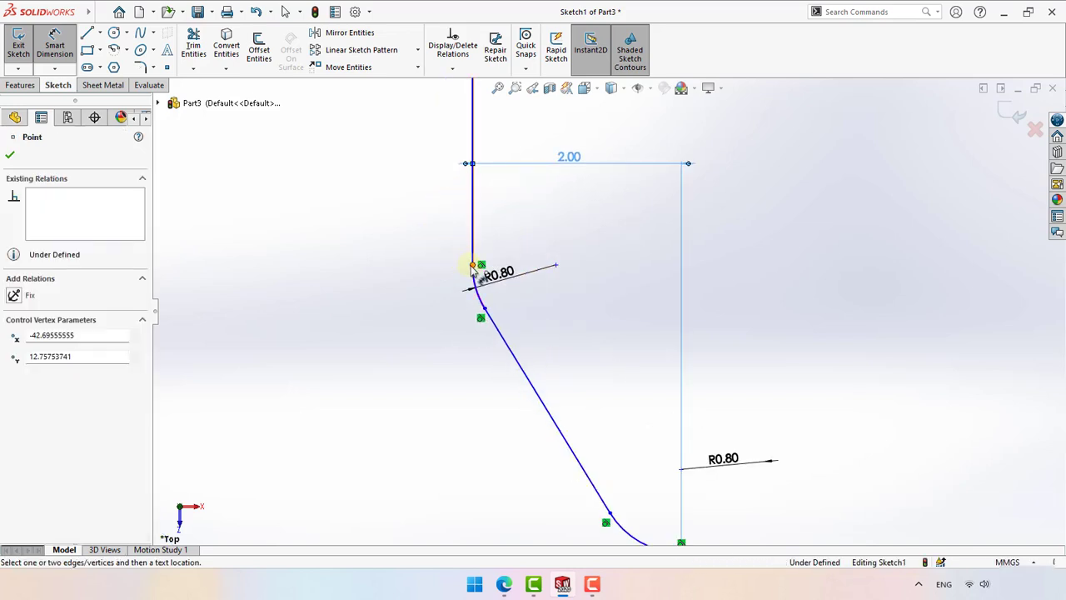
scroll(473, 271, "up", 7)
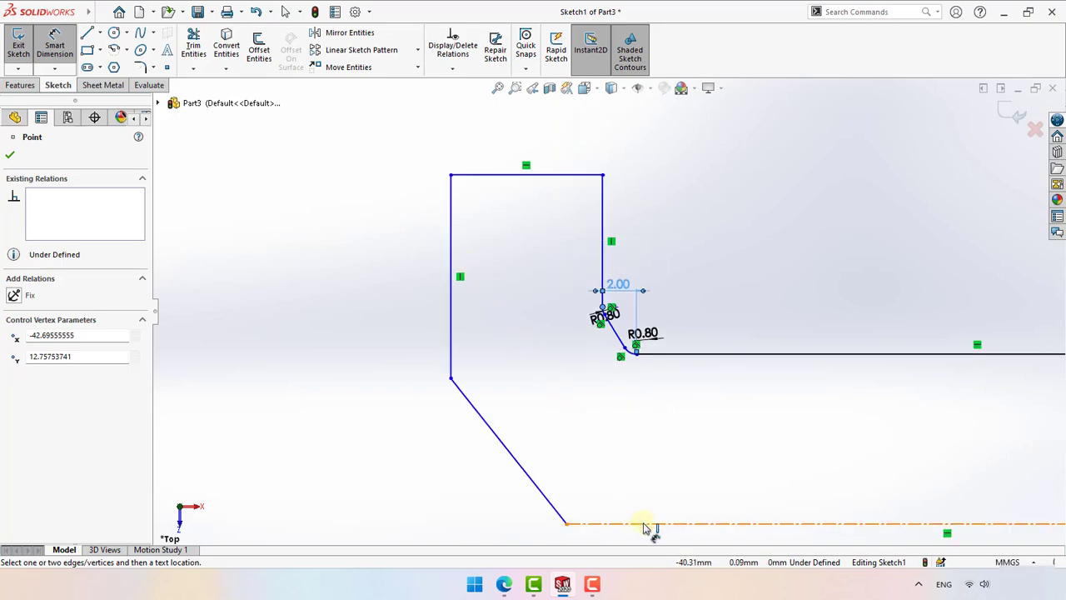
left_click(647, 524)
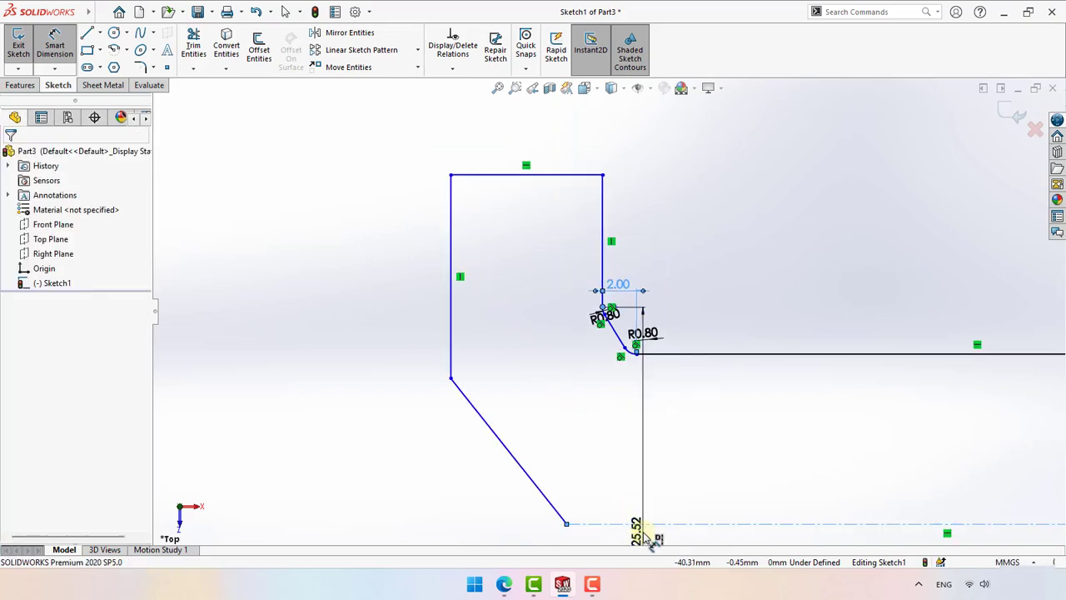
left_click(651, 537)
type("2")
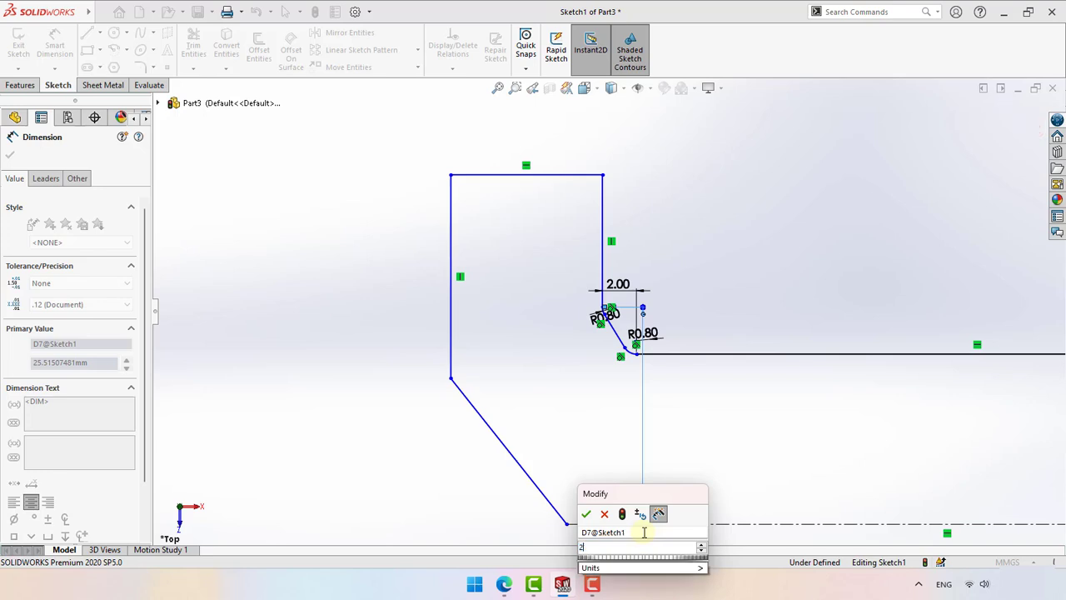
type("5.52.4")
key("Escape")
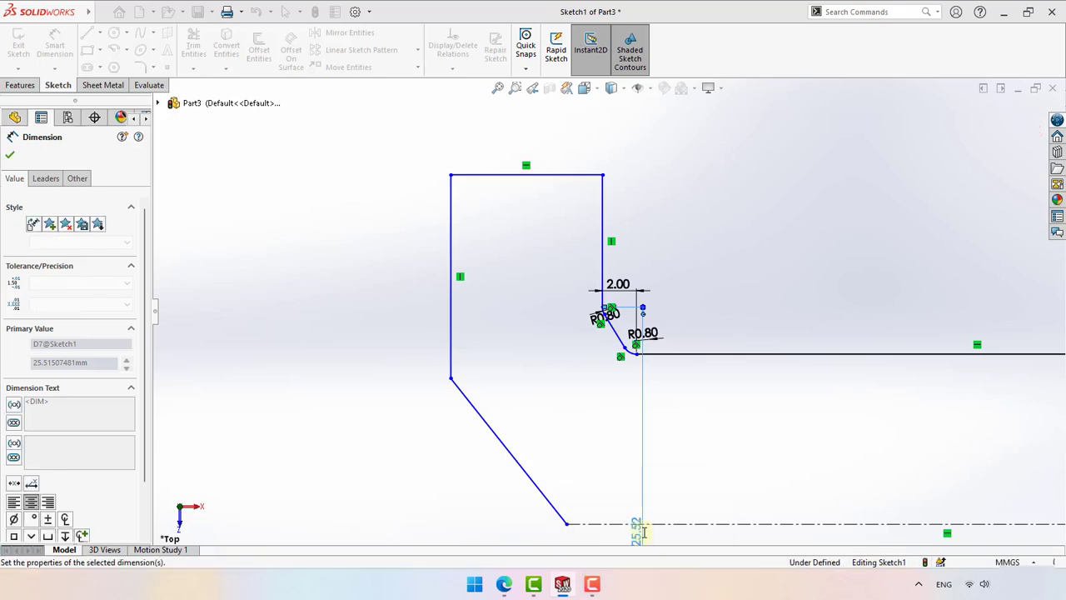
key("Escape")
key("f")
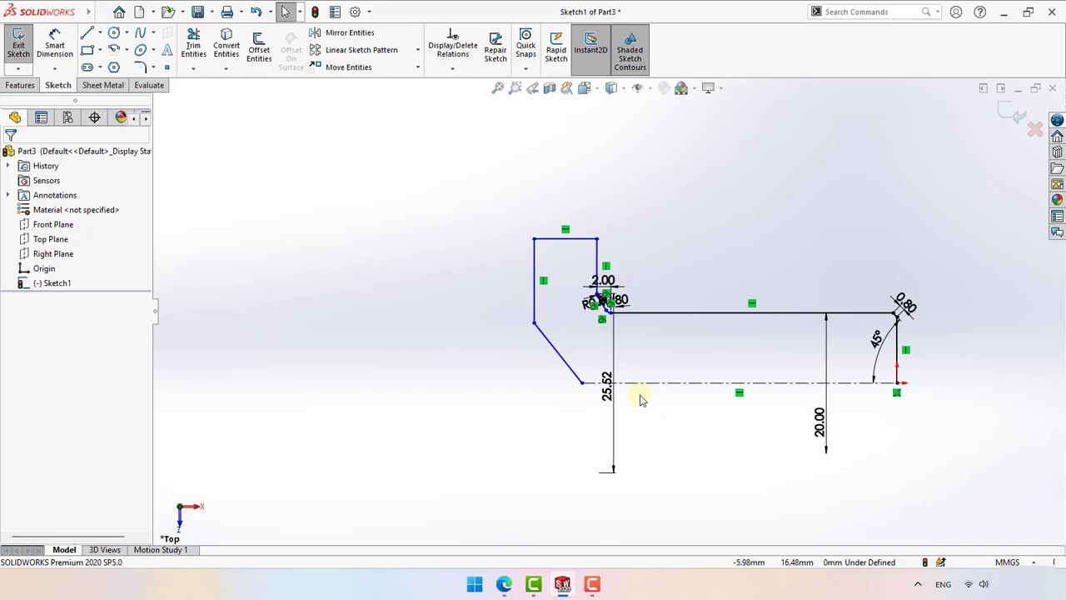
- Dimension the length of the head's outer horizontal line as 8.6 mm
left_click(67, 50)
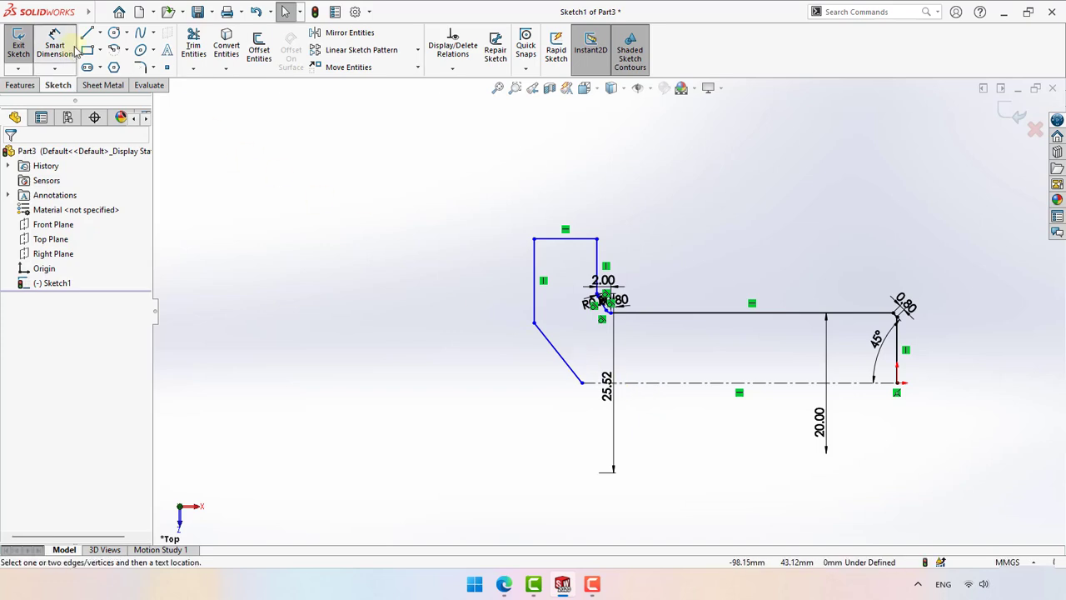
left_click(577, 241)
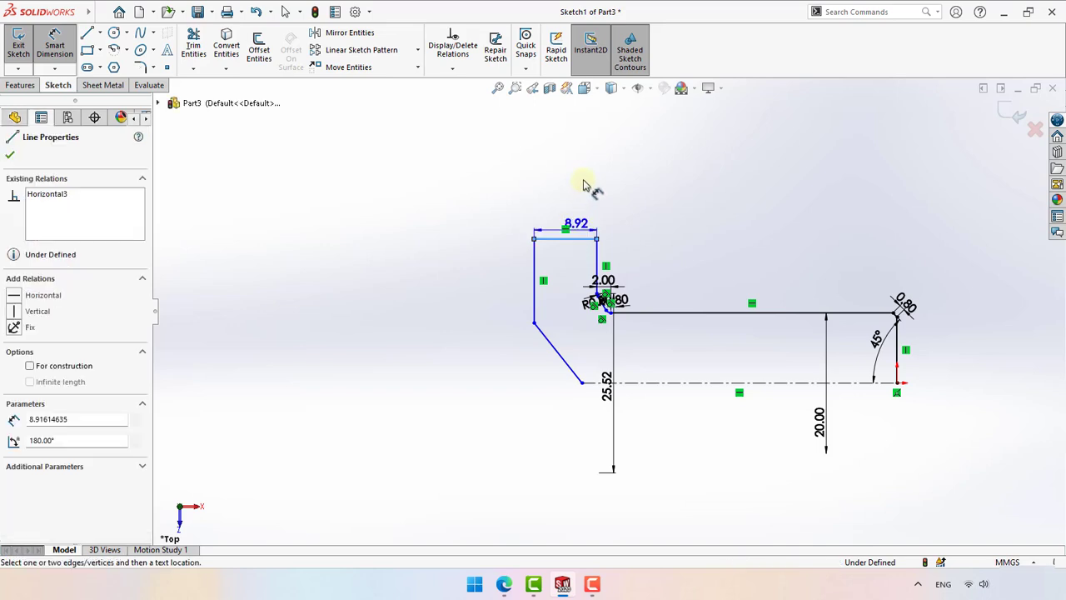
left_click(584, 185)
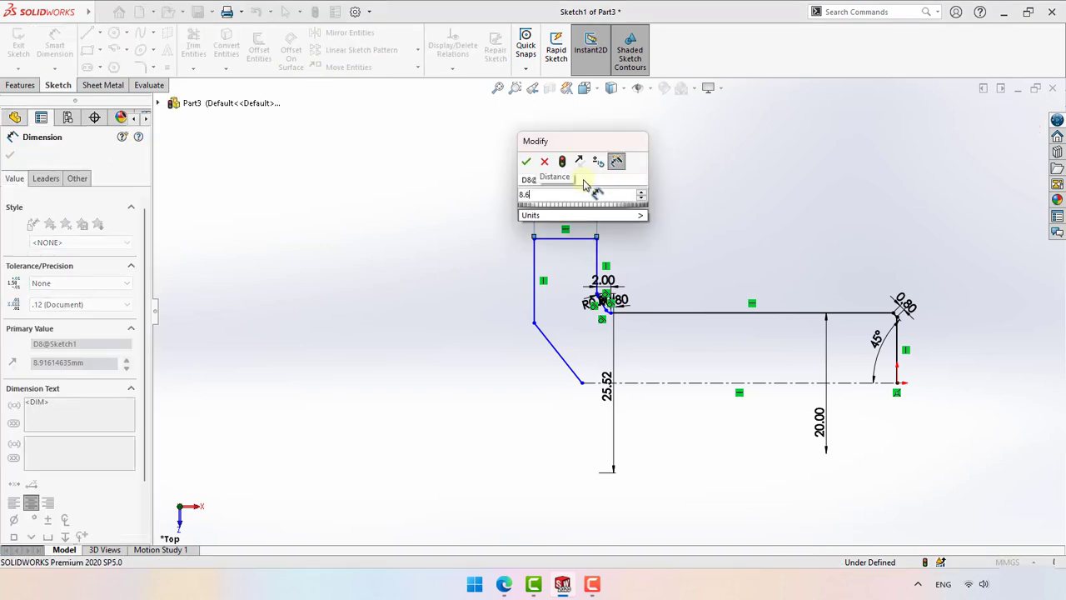
type("8.6")
key("Escape")
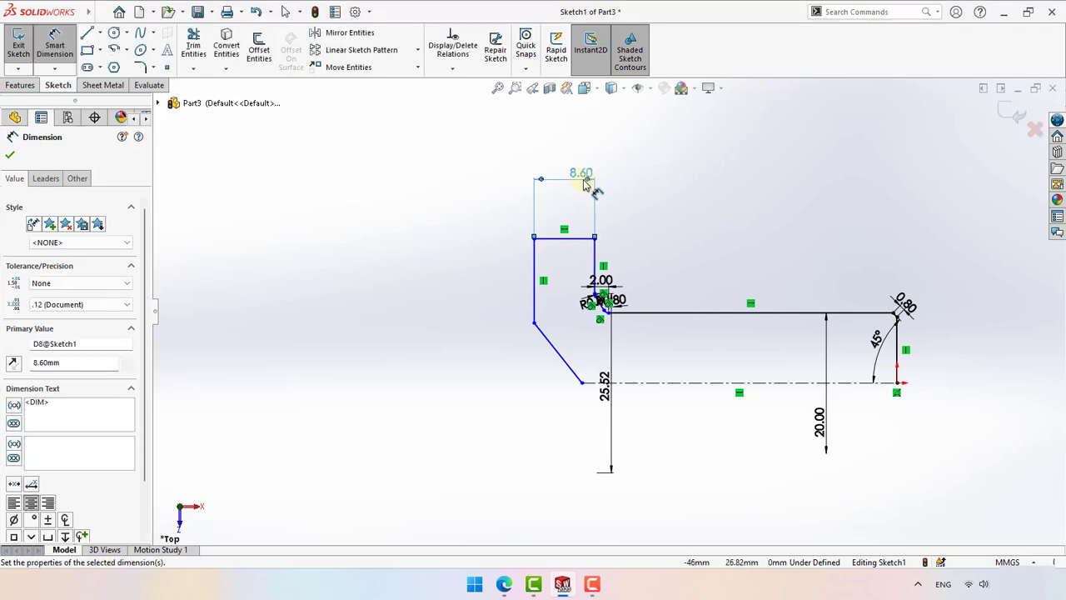
- Dimension the angle between the head's sloped line and the centerline as 60°
left_click(562, 355)
left_click(587, 382)
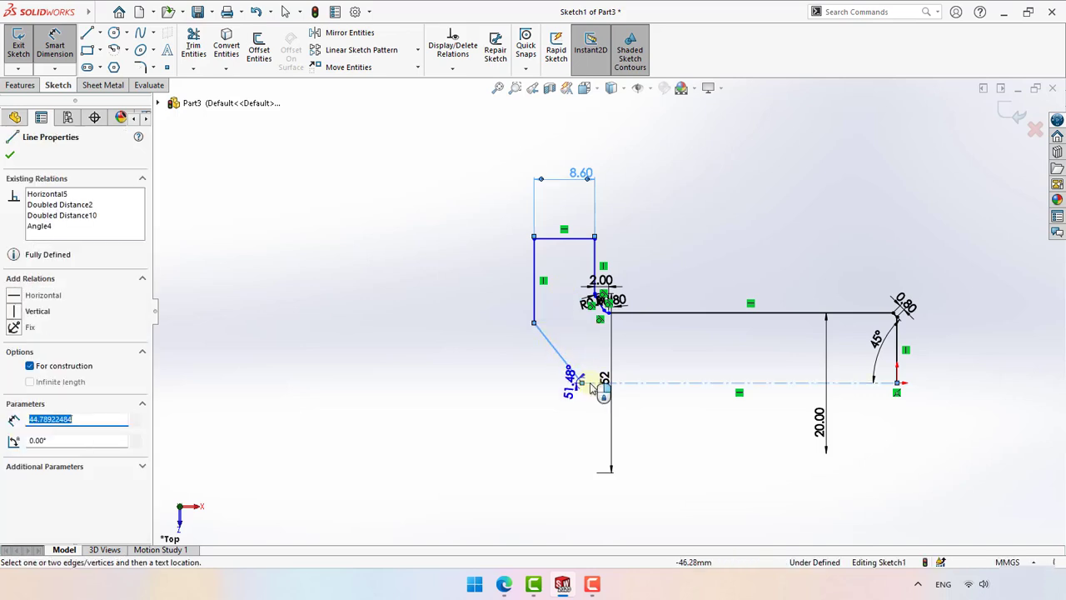
left_click(517, 369)
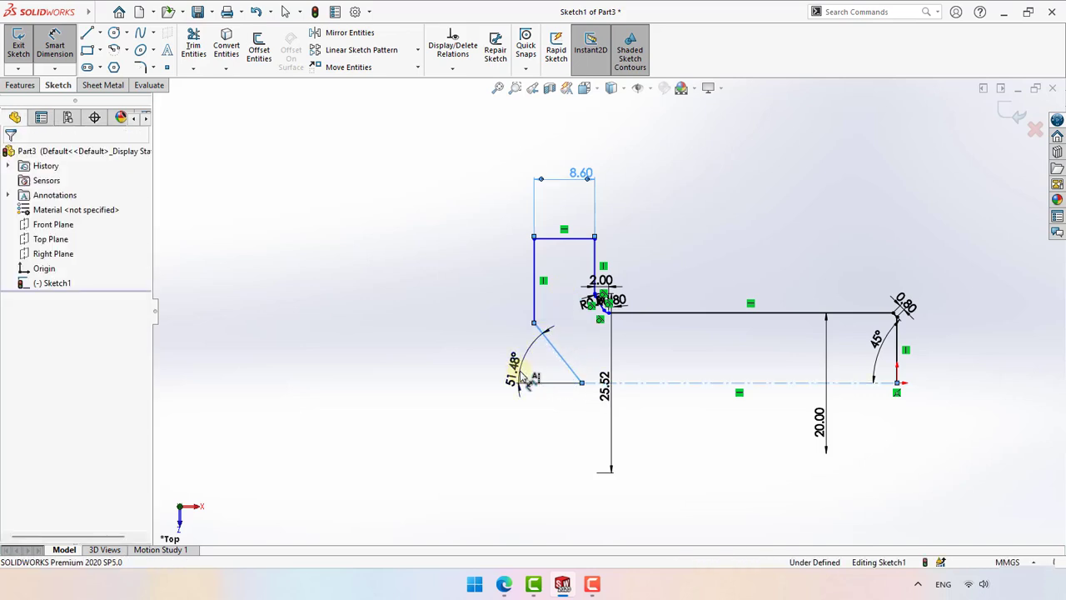
type("120")
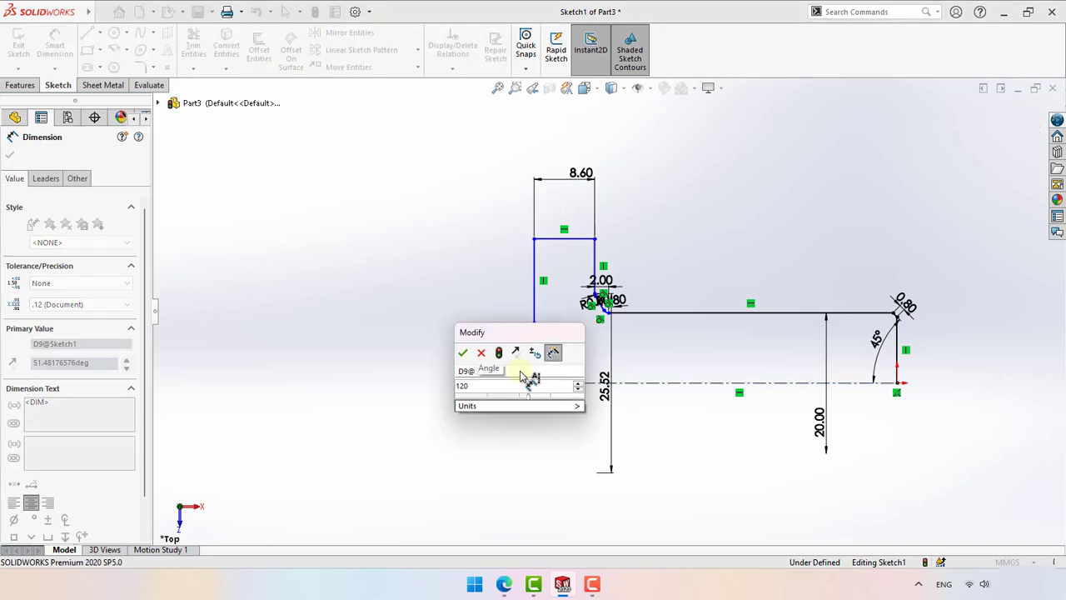
key("Escape")
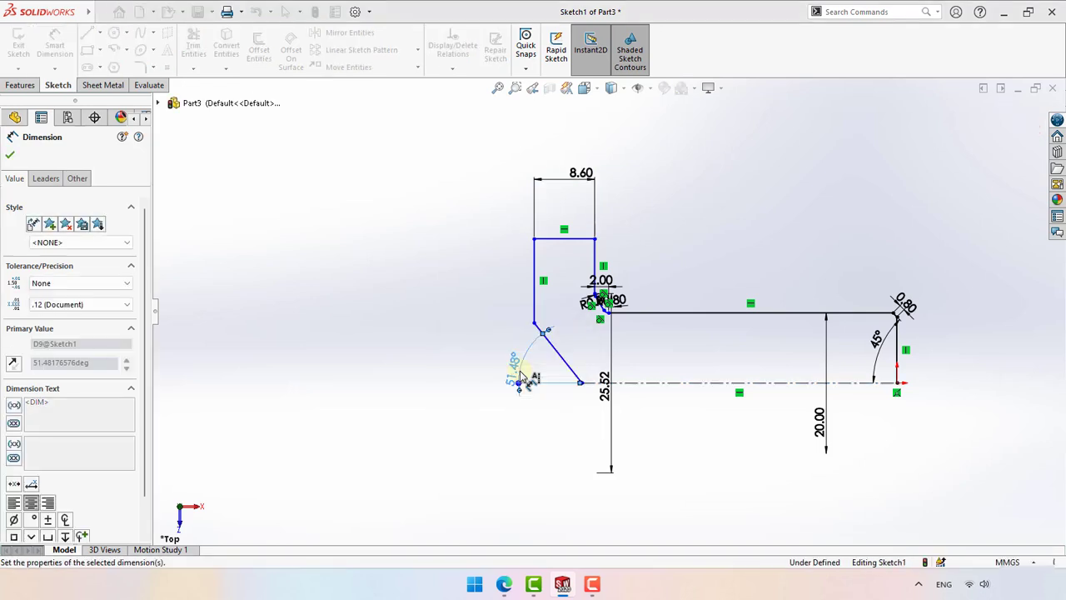
- Dimension the head's outer horizontal line across the centerline as a 30 mm diameter
left_click(557, 234)
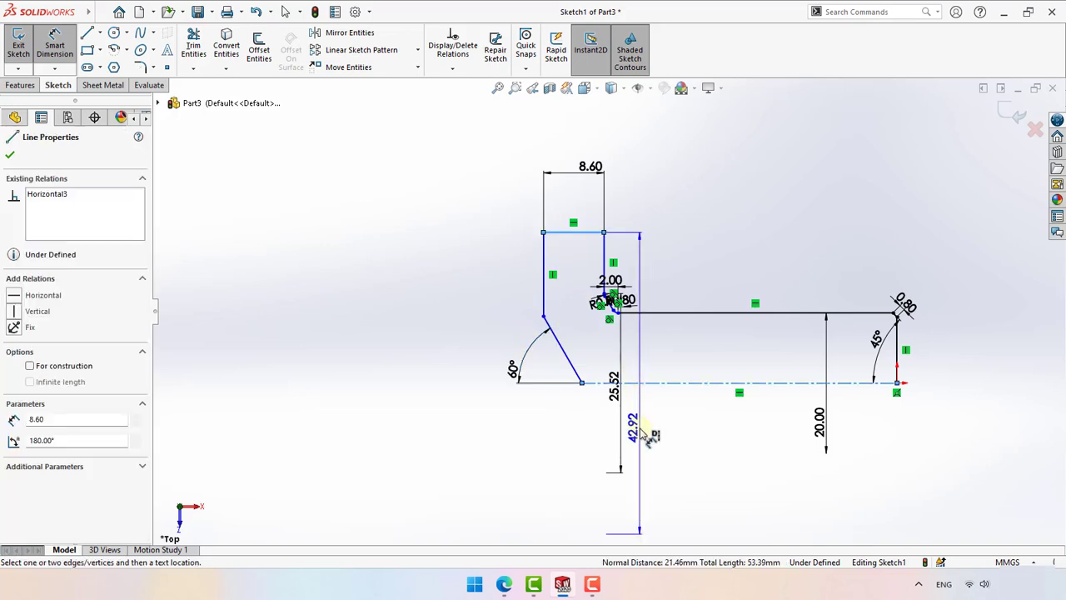
left_click(648, 434)
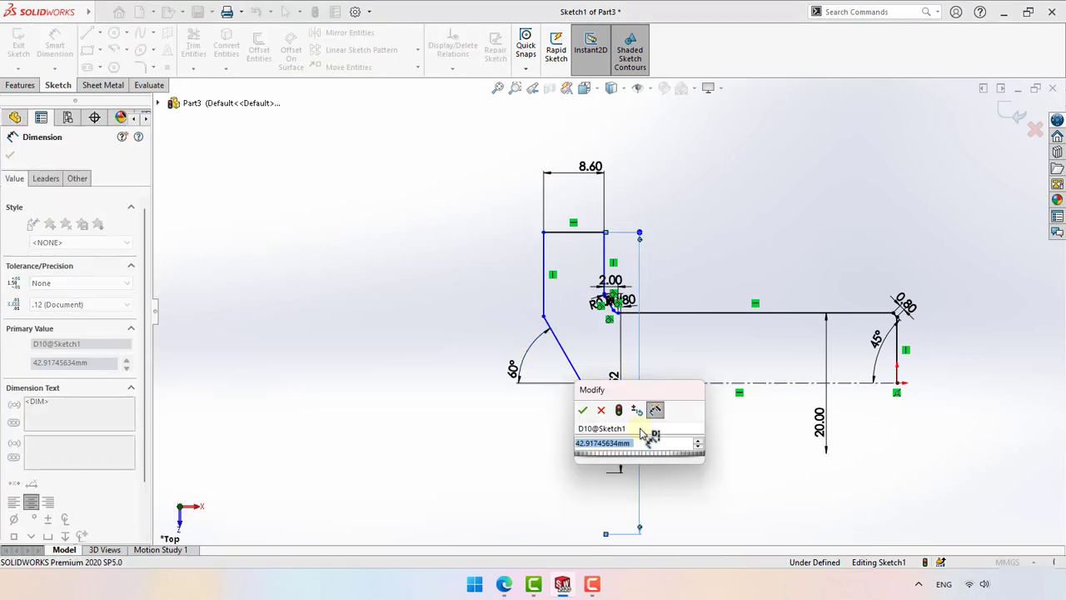
type("28")
key("Return")
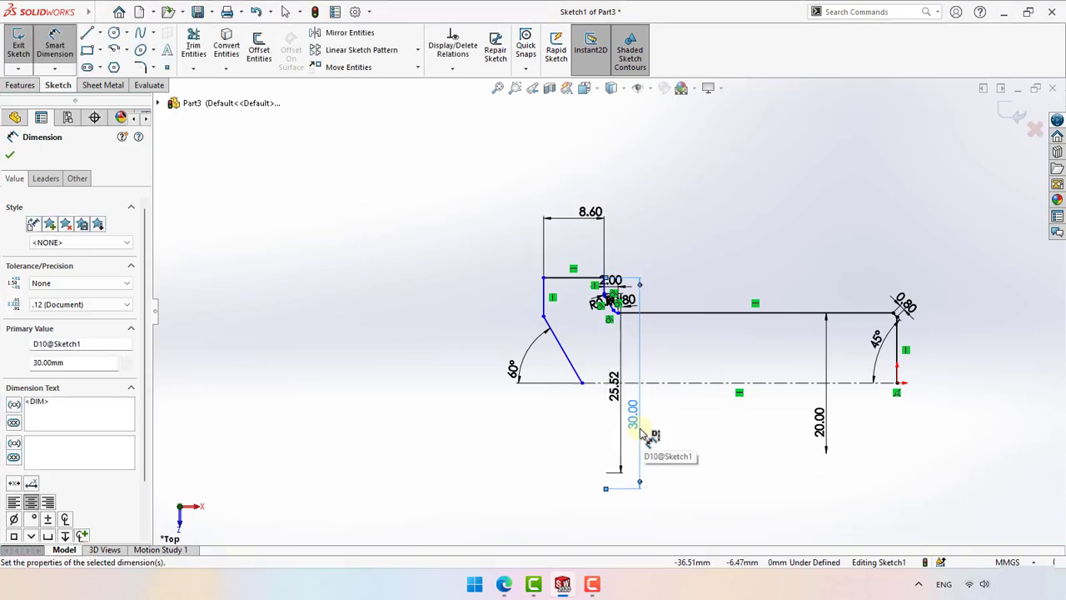
key("Escape")
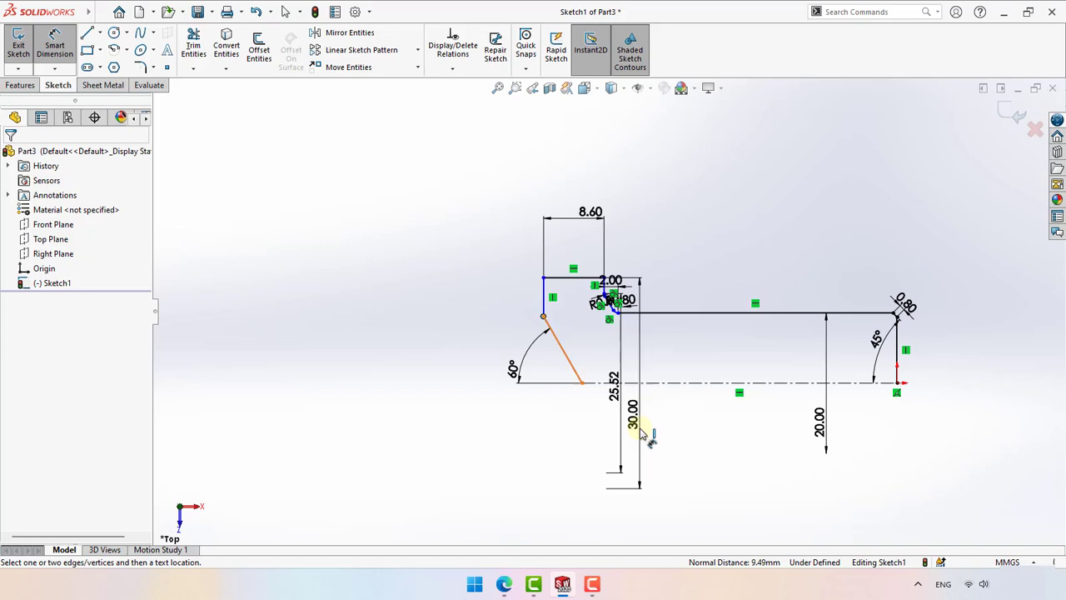
- Dimension the outer endpoint of the head's sloped line across the centerline as a 17 mm diameter
left_click(543, 317)
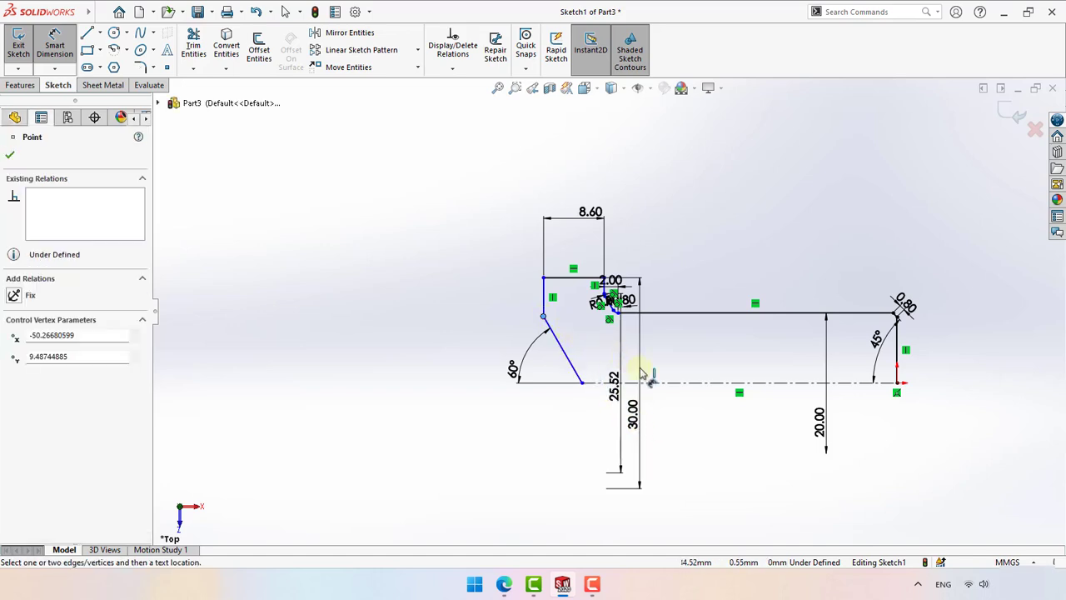
left_click(666, 384)
left_click(543, 317)
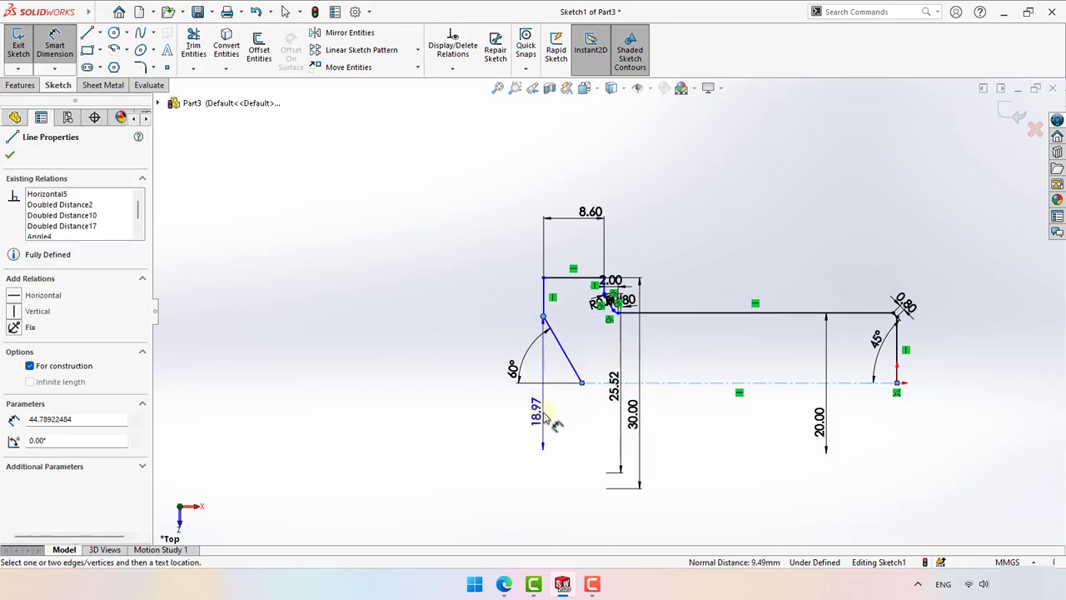
left_click(552, 419)
type("17")
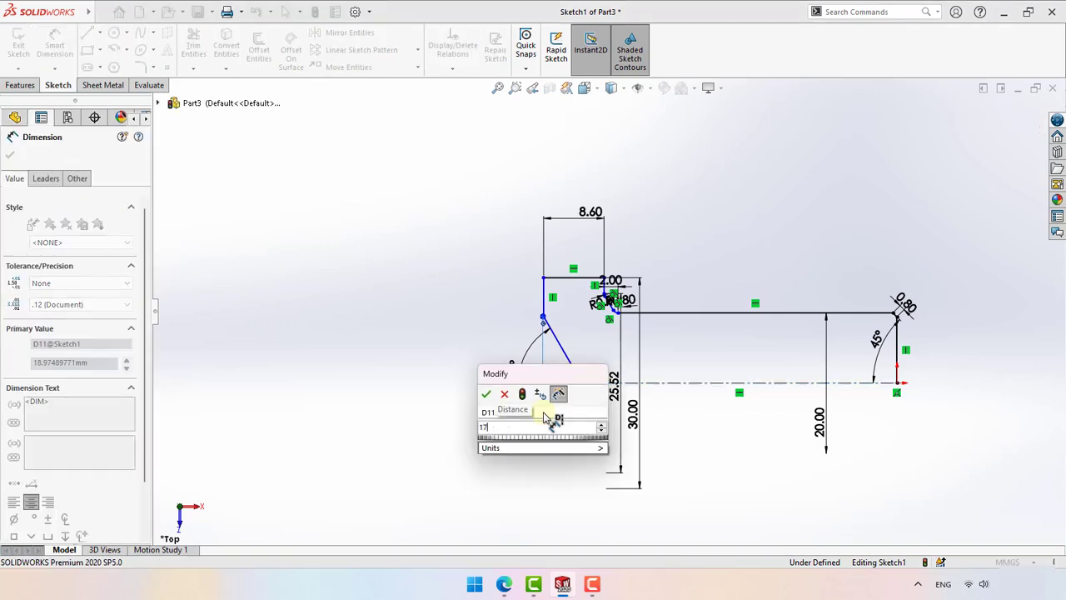
key("Return")
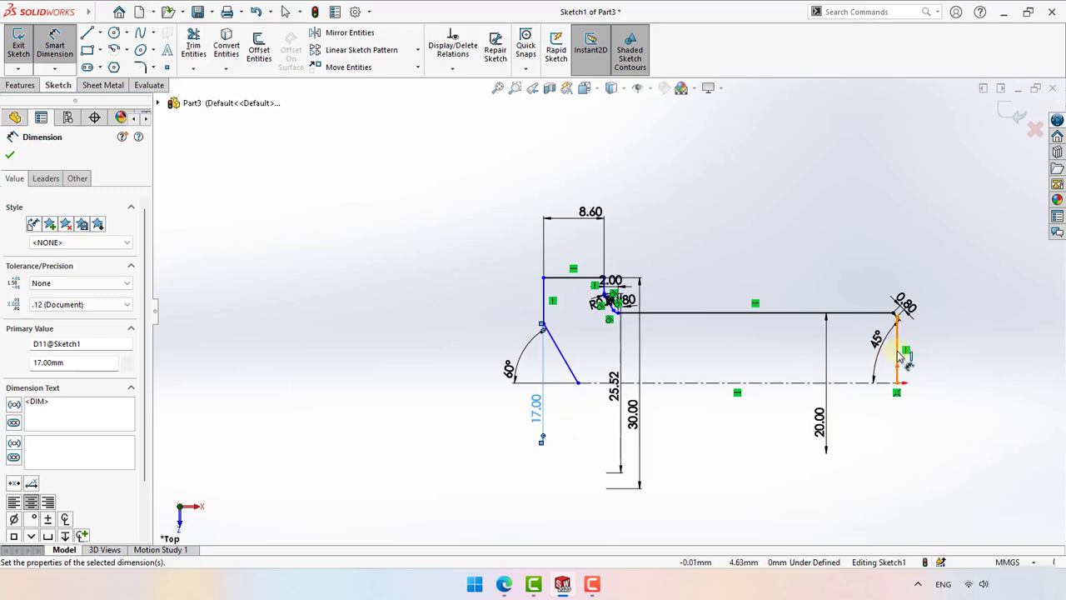
- Dimension the distance from the shank's vertical end line to the head's vertical underside line as 82 mm
left_click(897, 352)
left_click(606, 288)
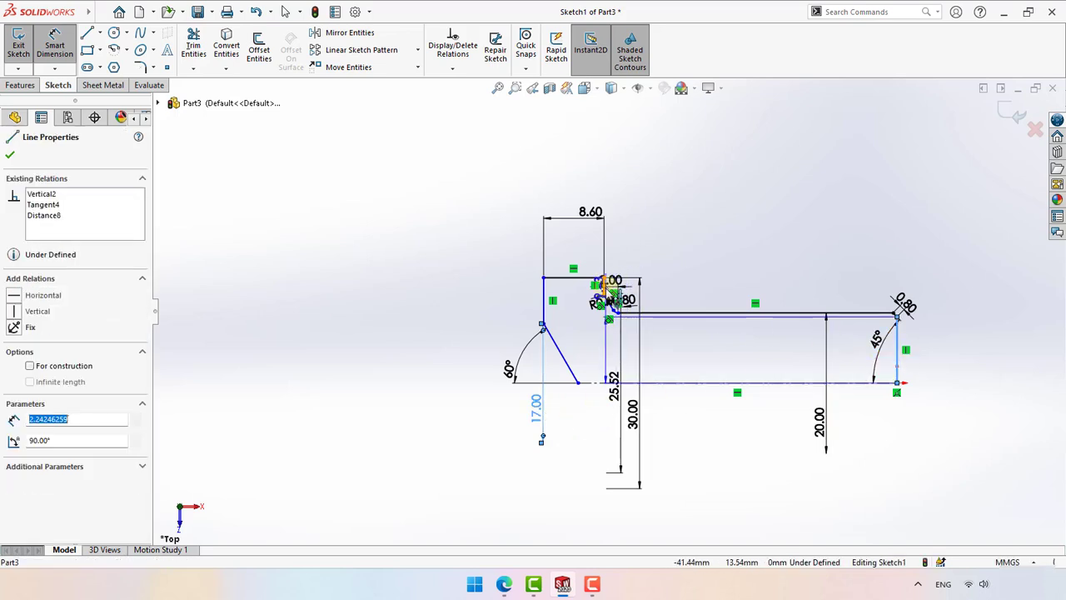
left_click(725, 267)
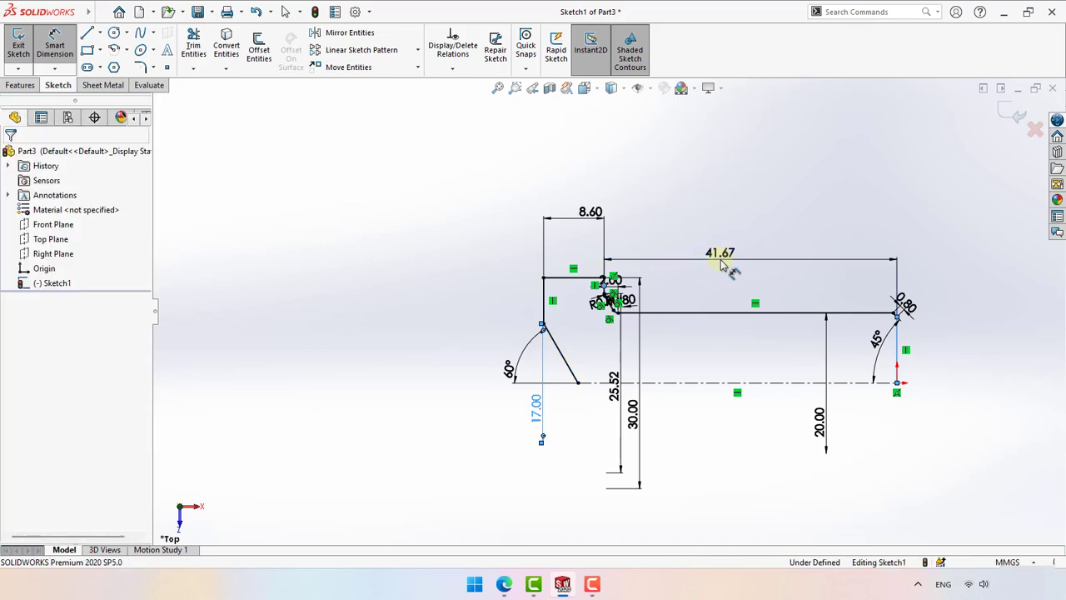
type("30+")
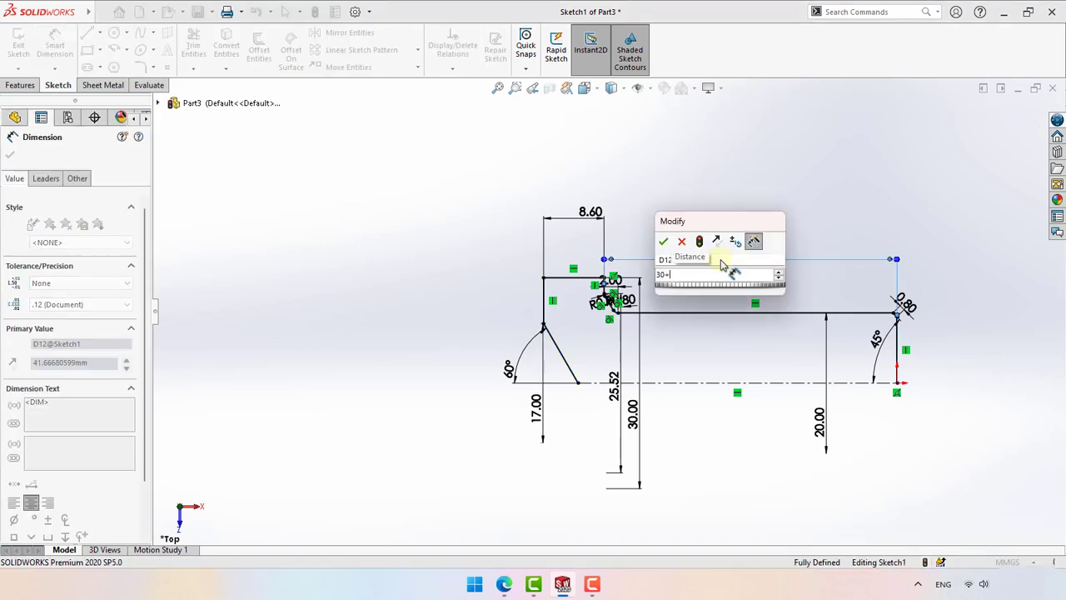
type("12")
key("Return")
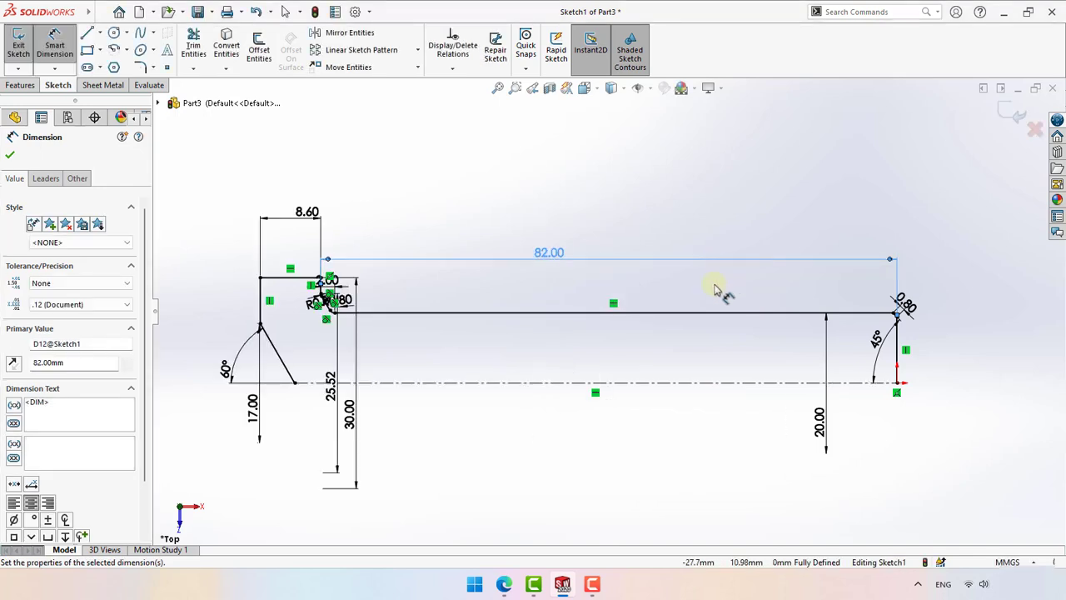
key("Escape")
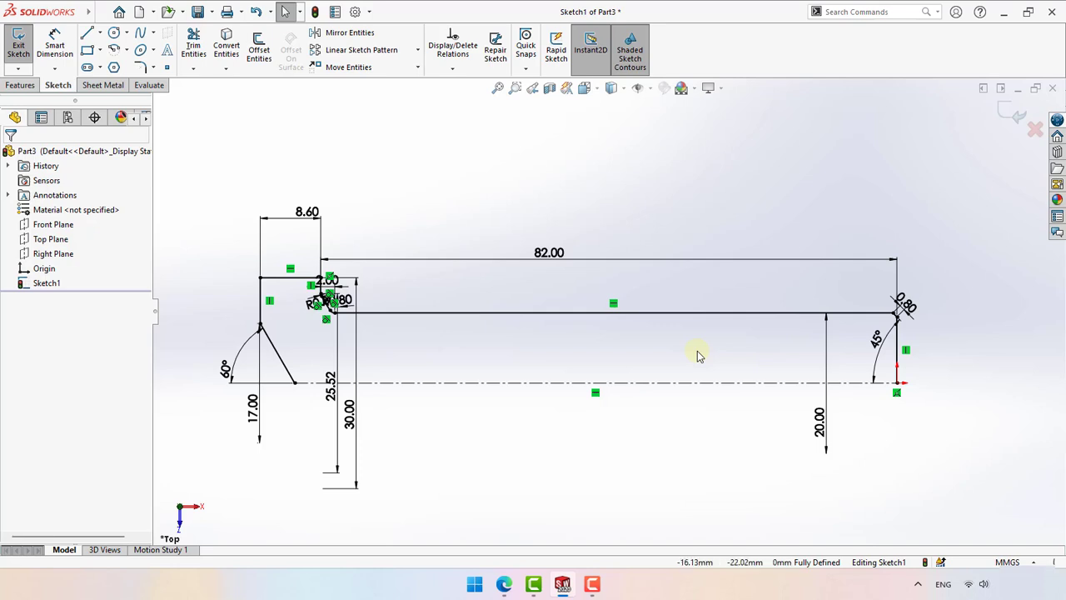
- Finish the profile sketch and revolve it 360° about the centerline, letting the sketch be closed automatically
left_click(19, 48)
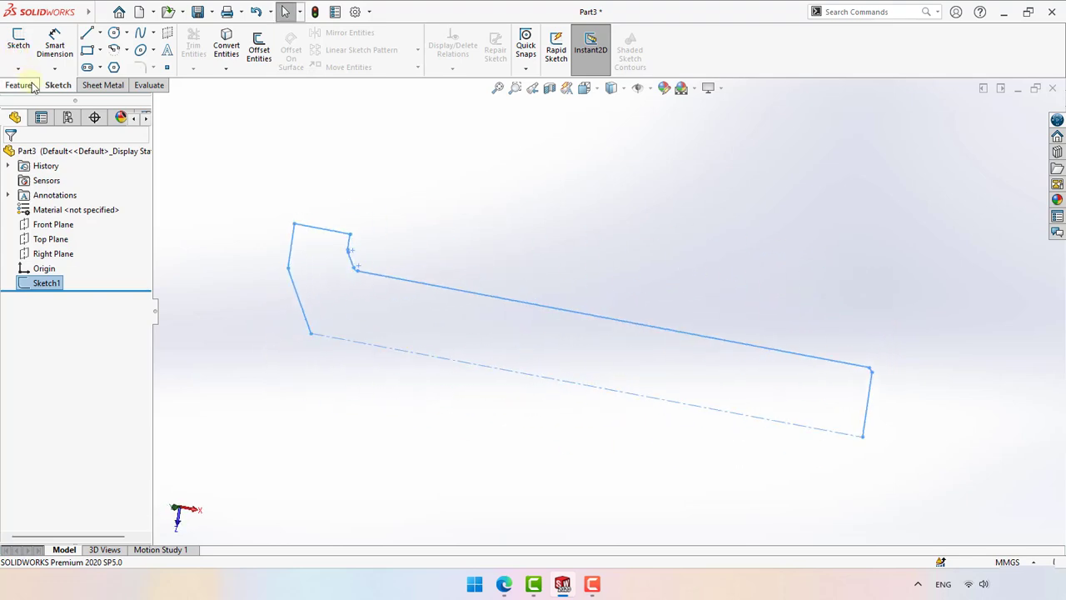
left_click(31, 86)
left_click(63, 50)
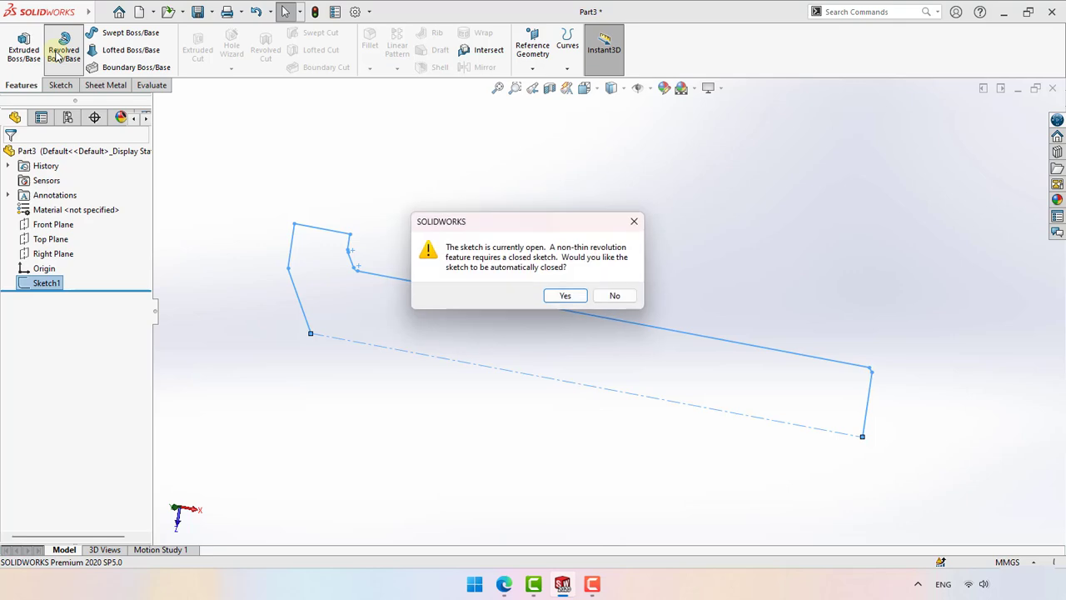
left_click(565, 297)
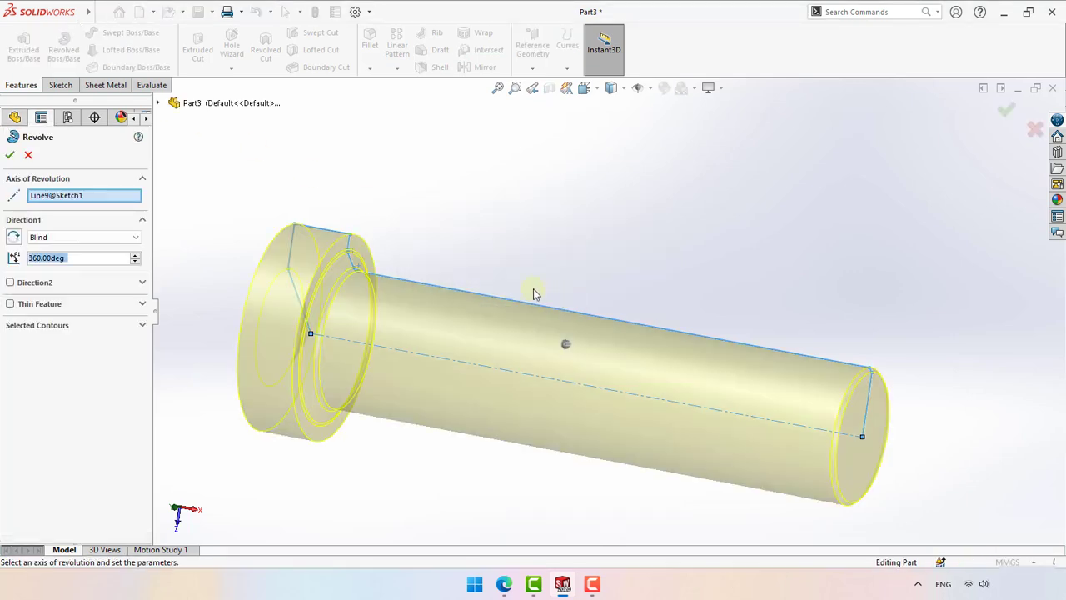
left_click(10, 155)
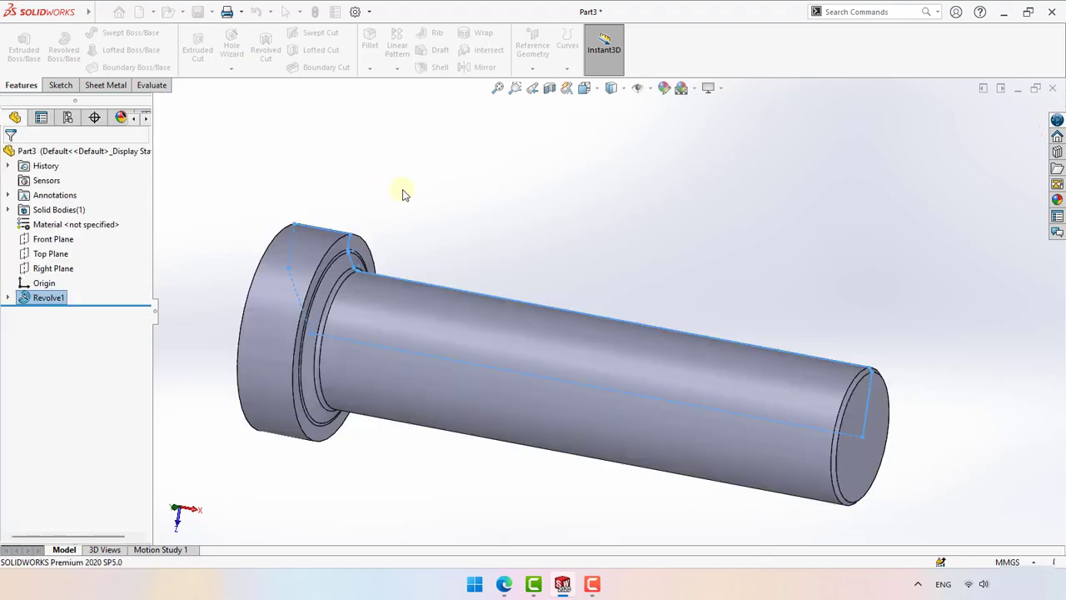
- Start a sketch on the ring-shaped end face of the head and convert its outer circular edge into the sketch
middle_click_drag(423, 200, 430, 210)
left_click(430, 215)
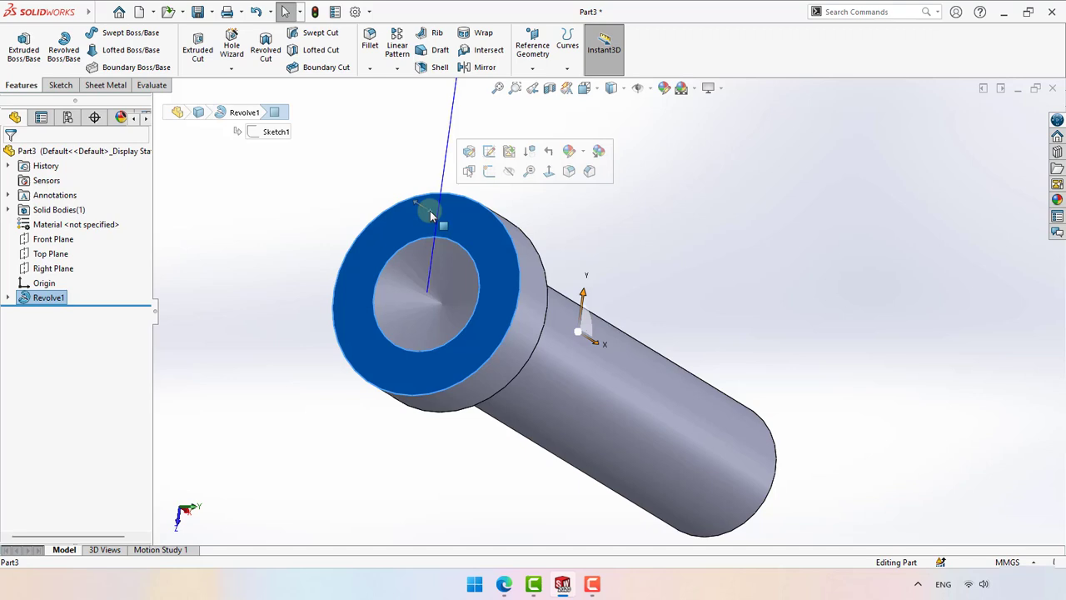
left_click(24, 46)
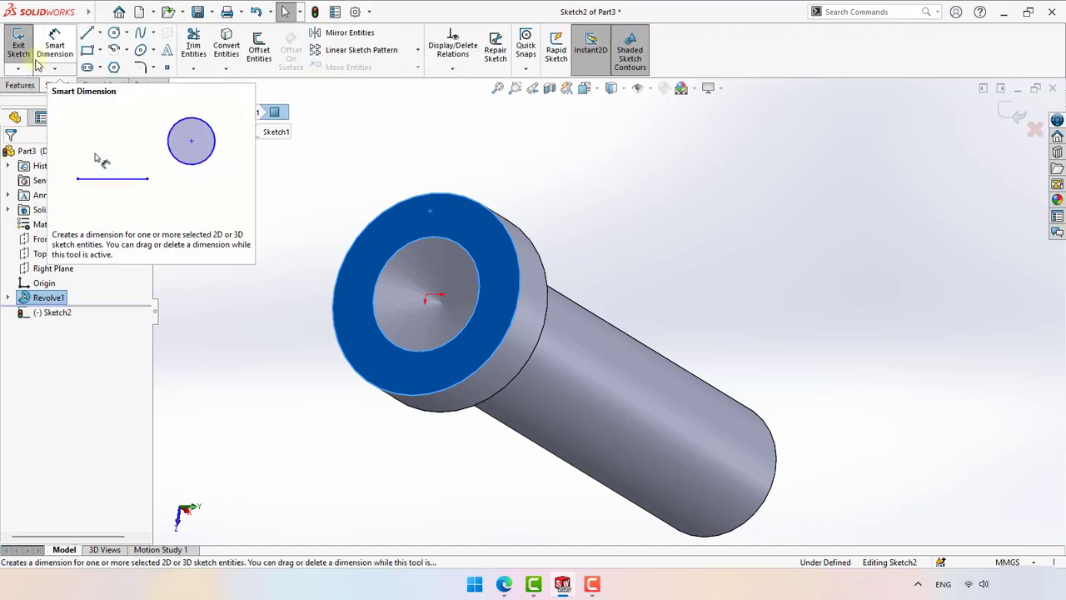
left_click(372, 186)
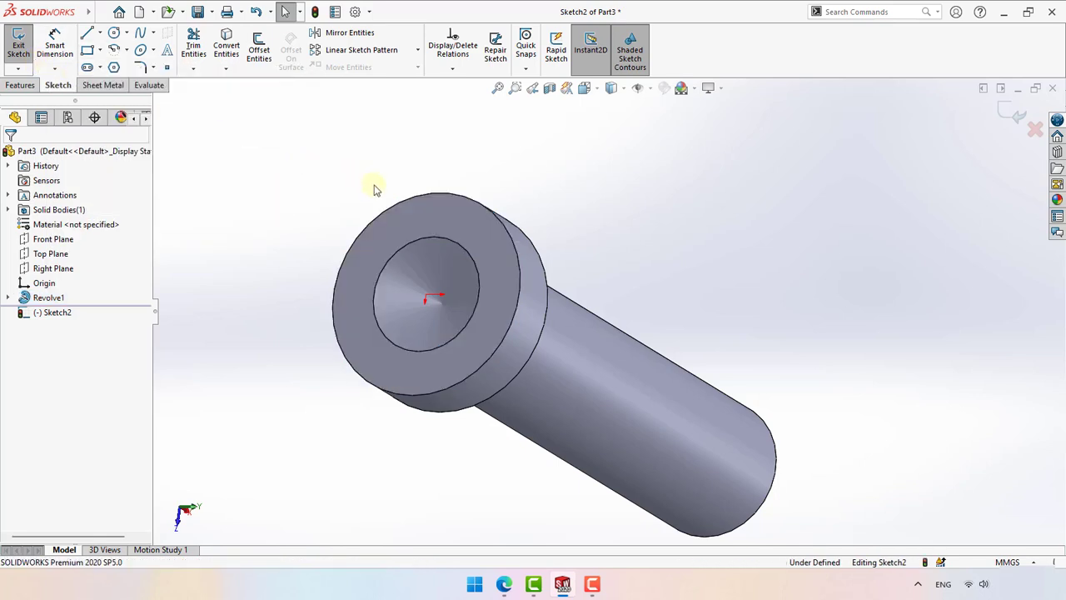
left_click(417, 200)
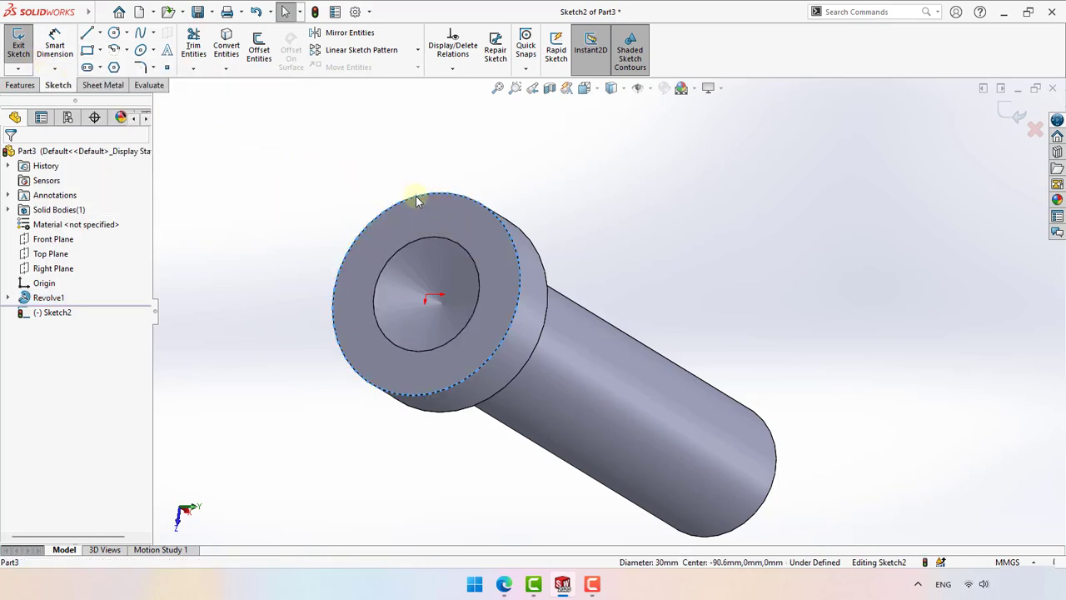
left_click(225, 46)
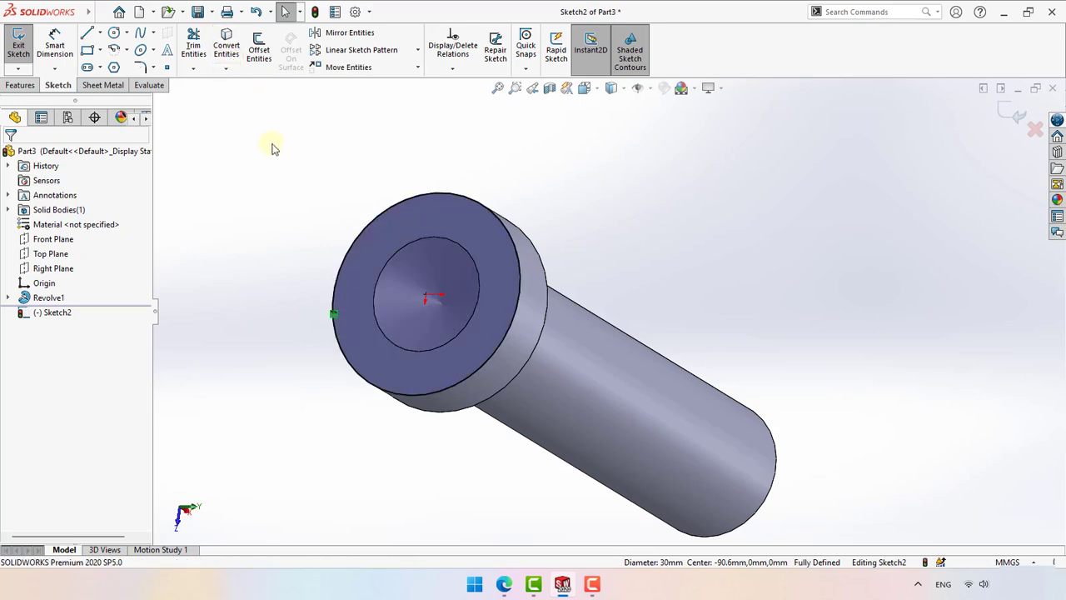
middle_click_drag(275, 149, 275, 150)
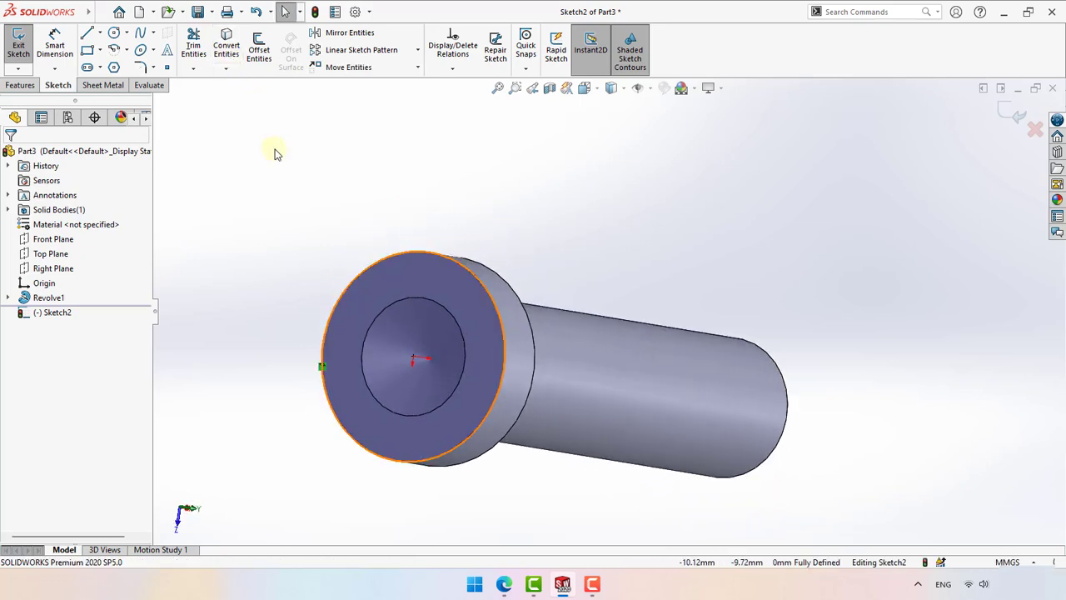
- Sketch a six-sided polygon centred on the origin using an inscribed circle, and dimension it 17 mm across opposite flats
left_click(115, 67)
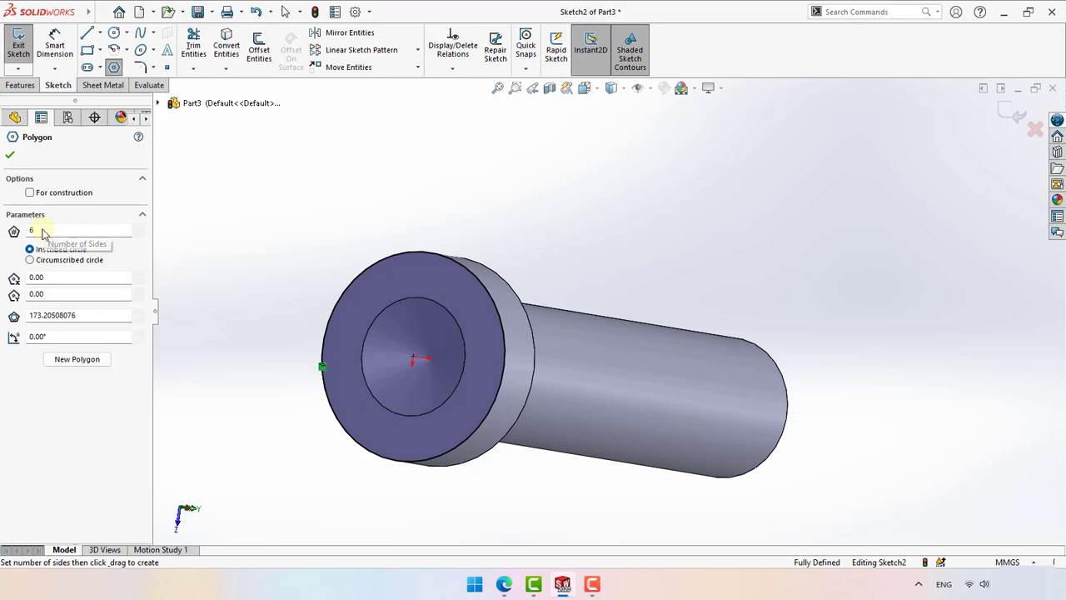
left_click_drag(414, 358, 472, 366)
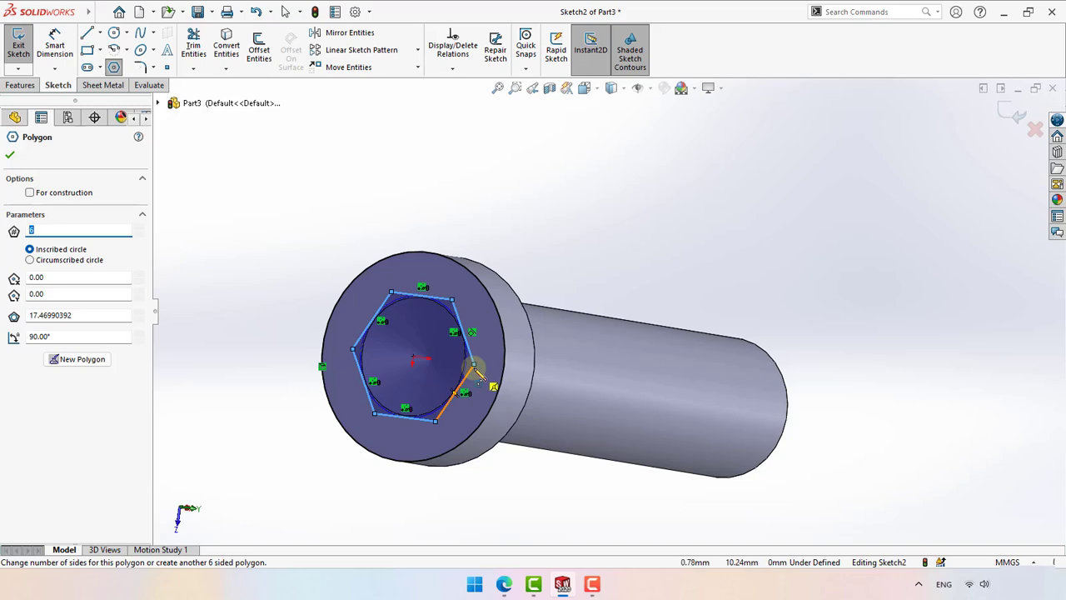
left_click(55, 48)
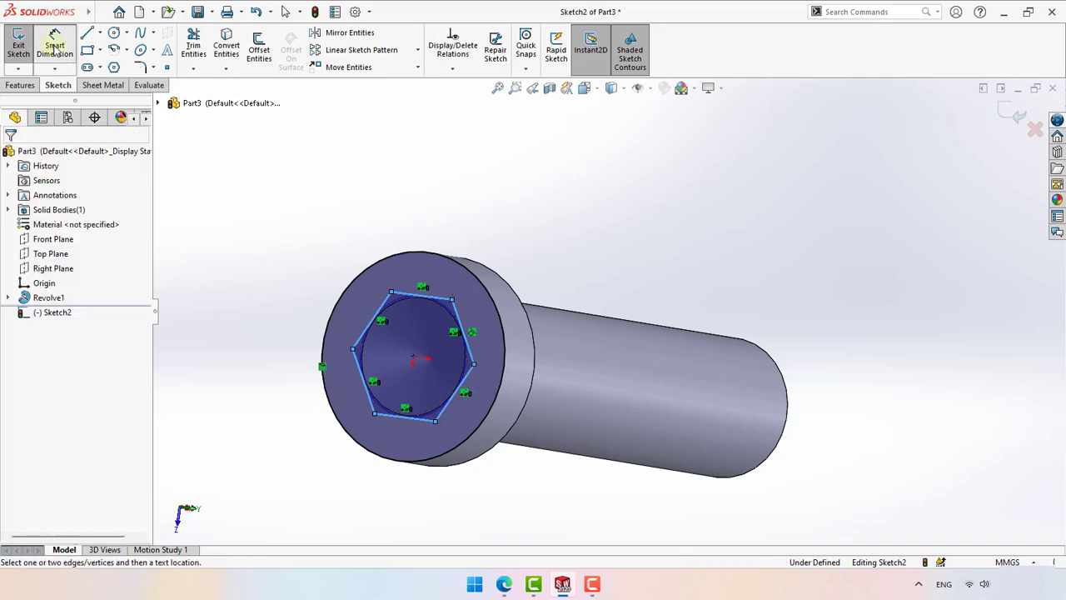
left_click(408, 294)
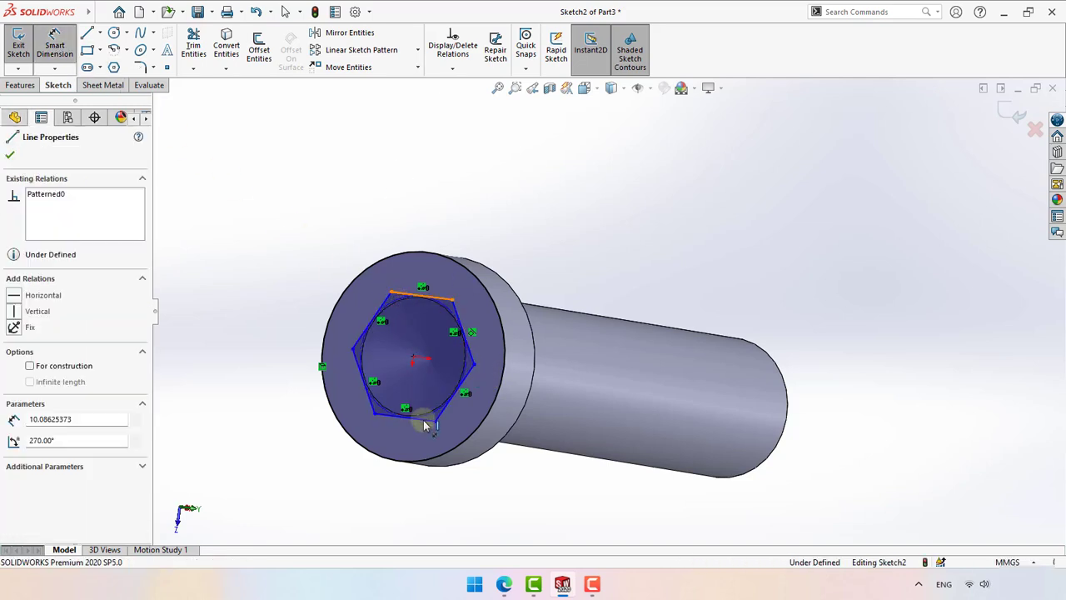
left_click(424, 425)
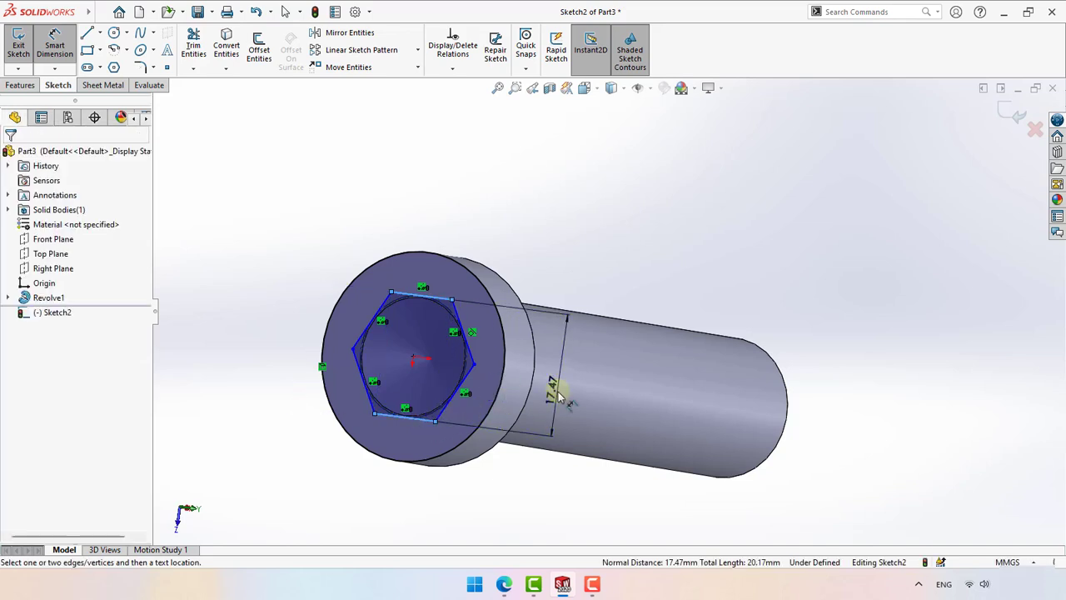
left_click(560, 398)
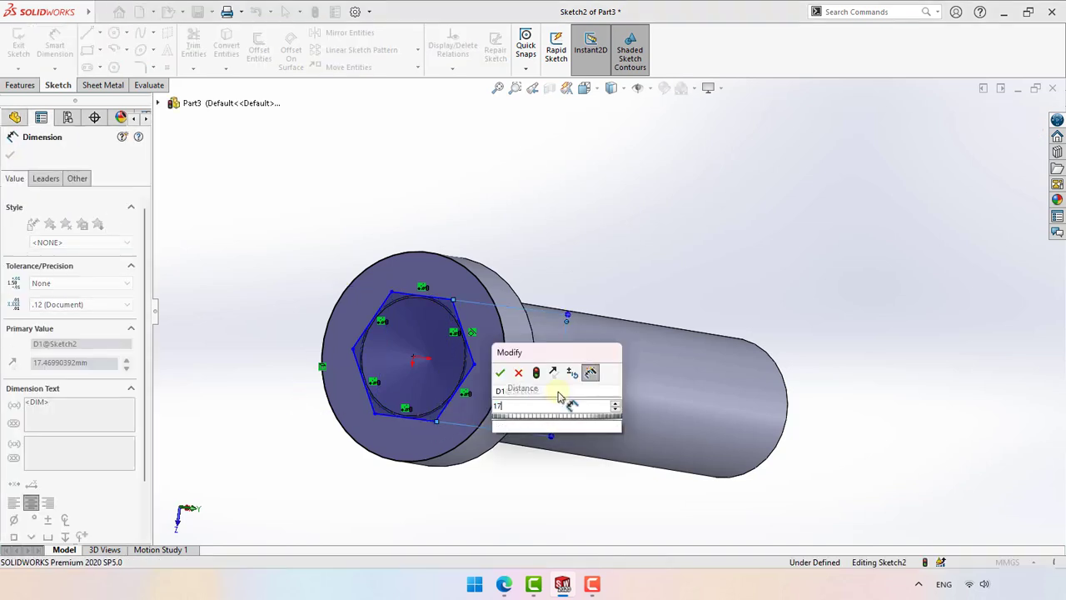
key("Return")
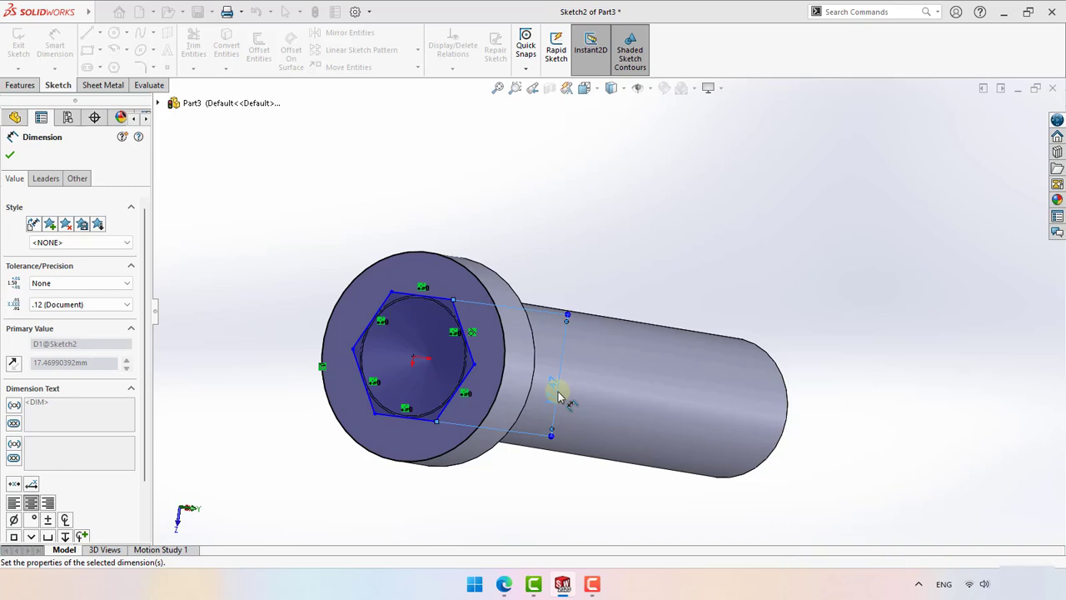
left_click(10, 158)
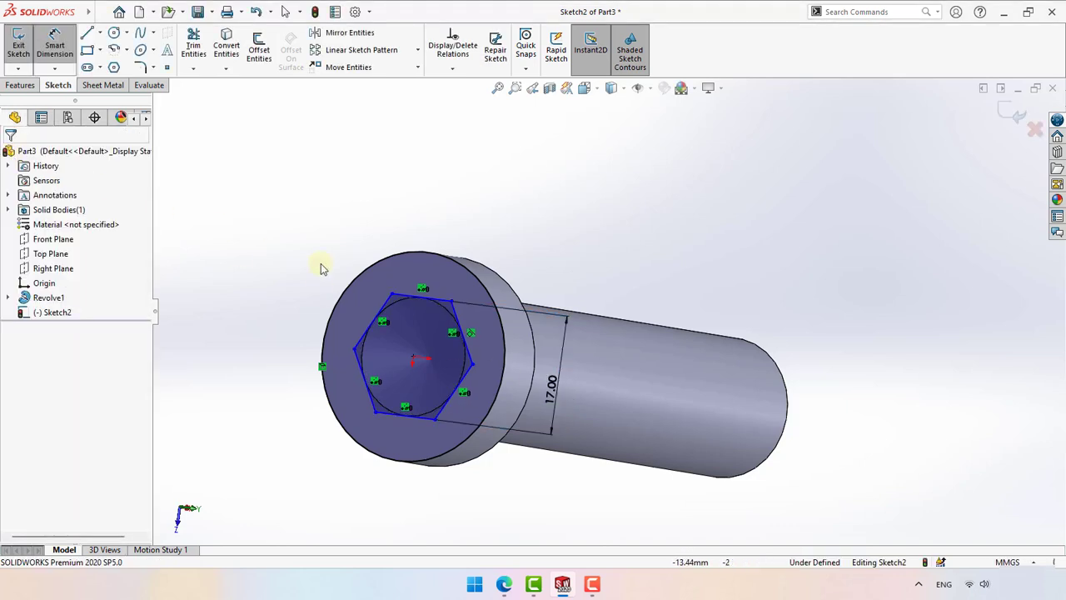
- Add a horizontal relation to one side of the hexagon, and extrude the sketch 10 mm outward as a merged boss
left_click(405, 296)
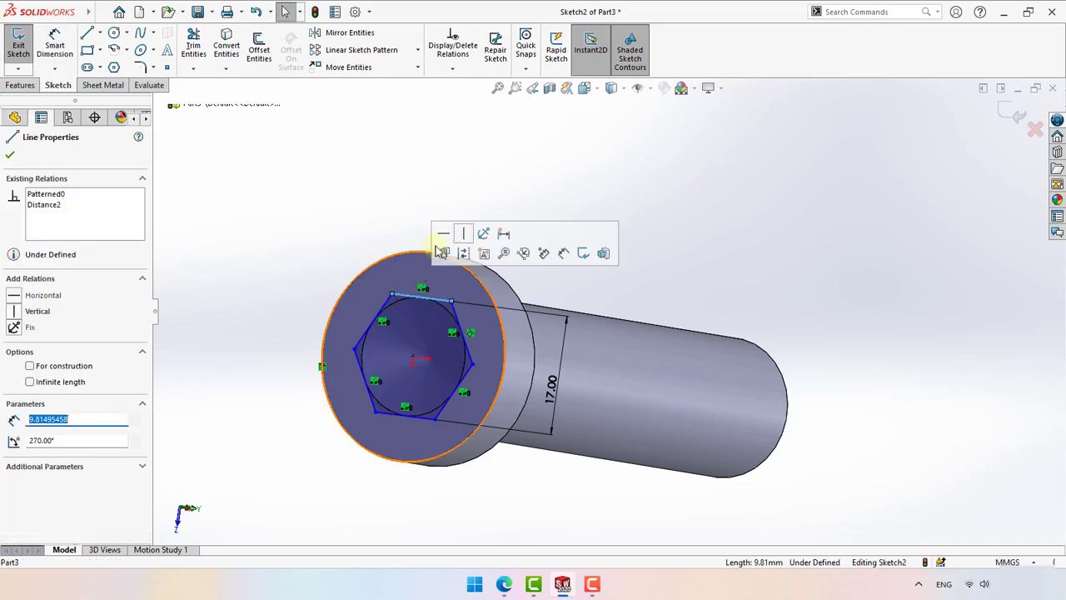
left_click(443, 236)
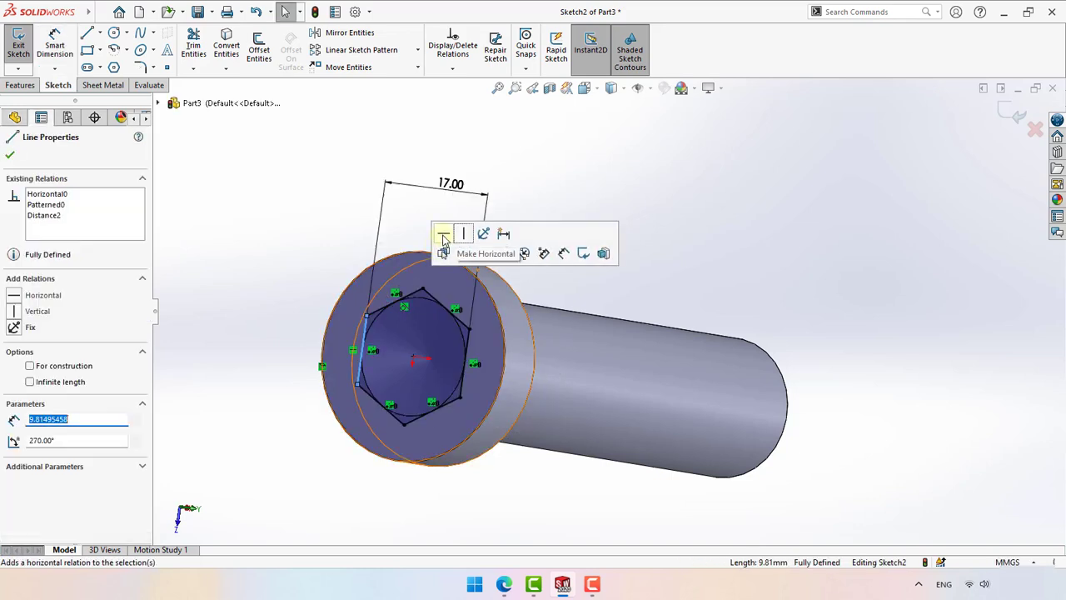
left_click(304, 185)
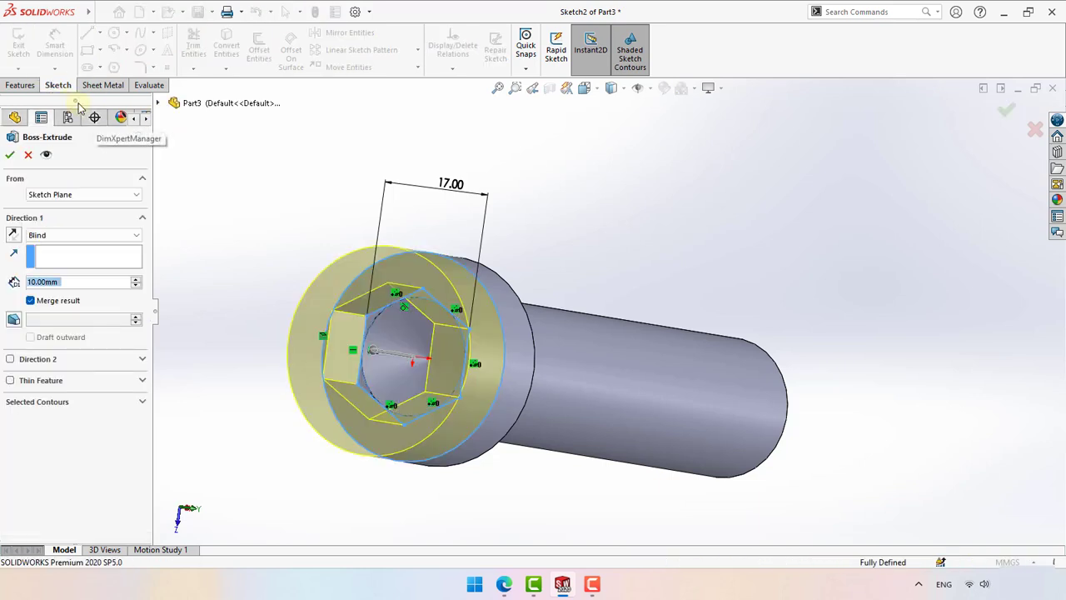
left_click(9, 156)
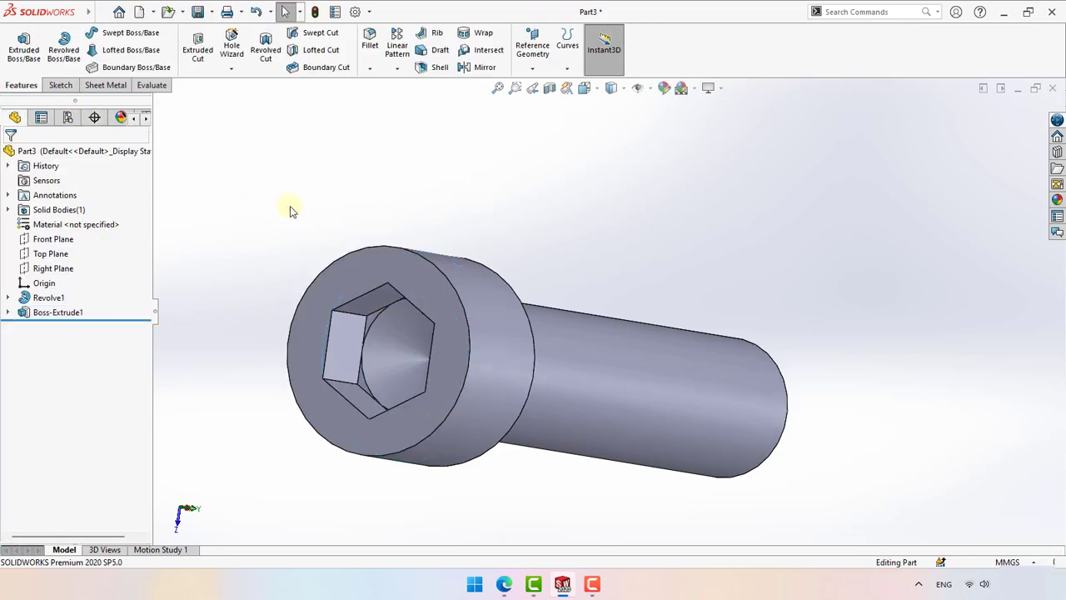
- Chamfer the outer circular edge of the head's socket face with a 2 mm distance at 45°
middle_click_drag(289, 205, 415, 323)
scroll(354, 182, "down", 3)
scroll(354, 183, "up", 3)
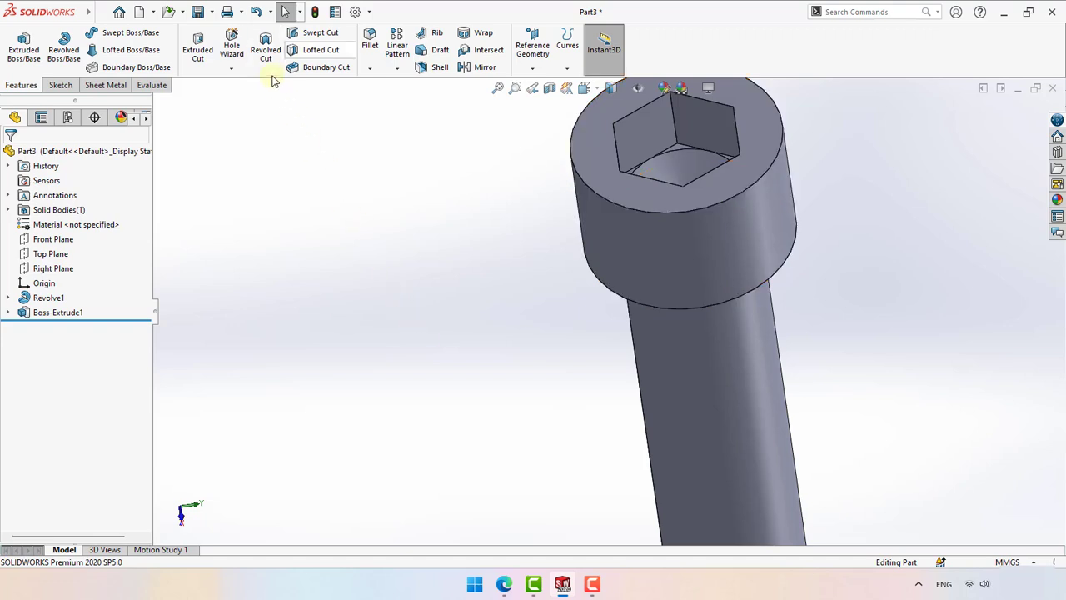
left_click(370, 69)
left_click(375, 102)
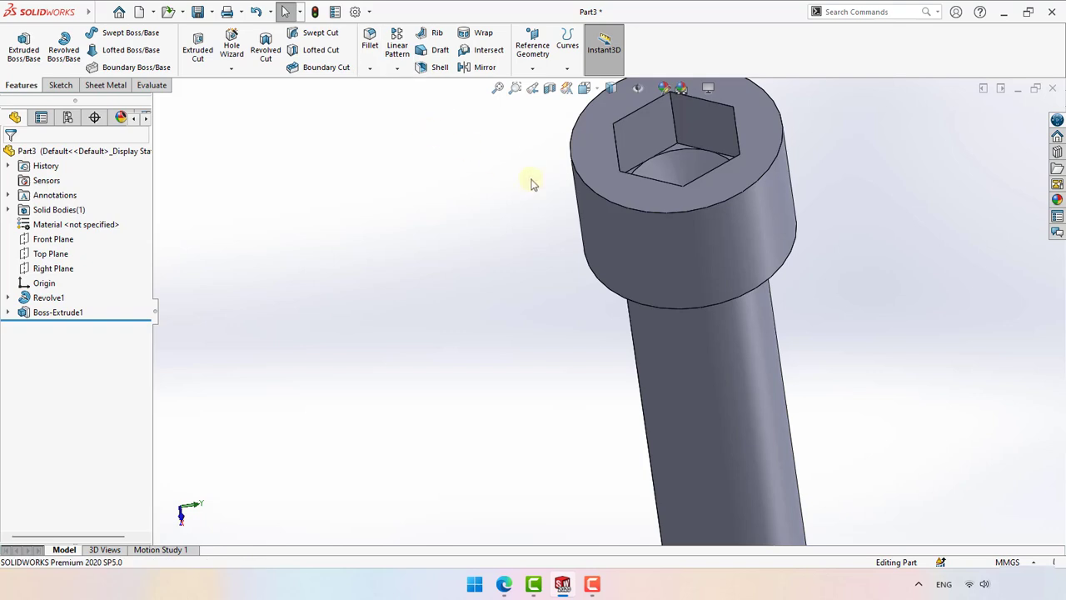
left_click(608, 215)
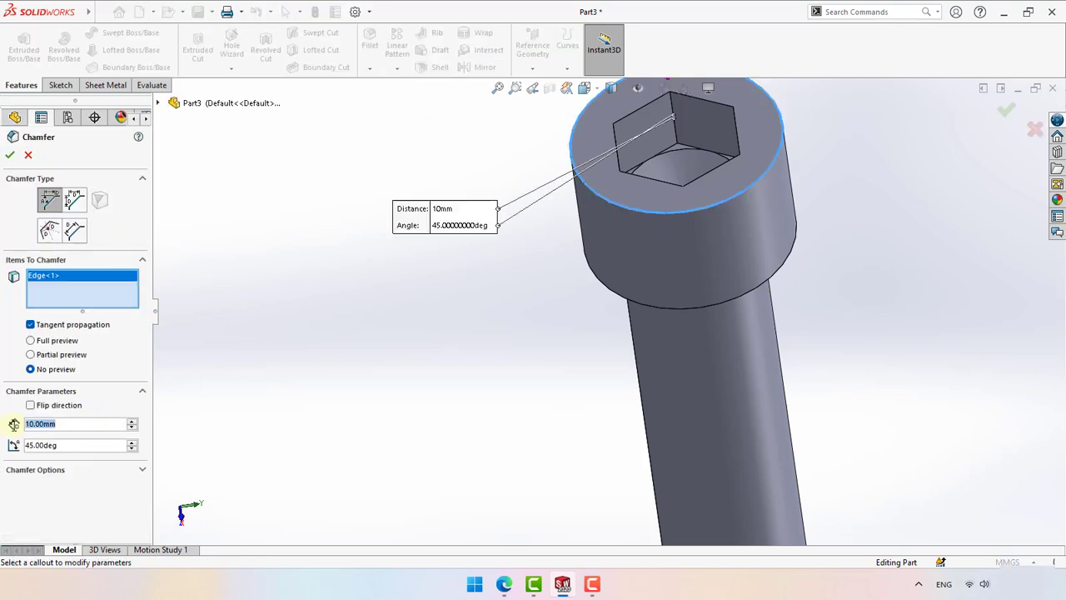
type("2")
key("Return")
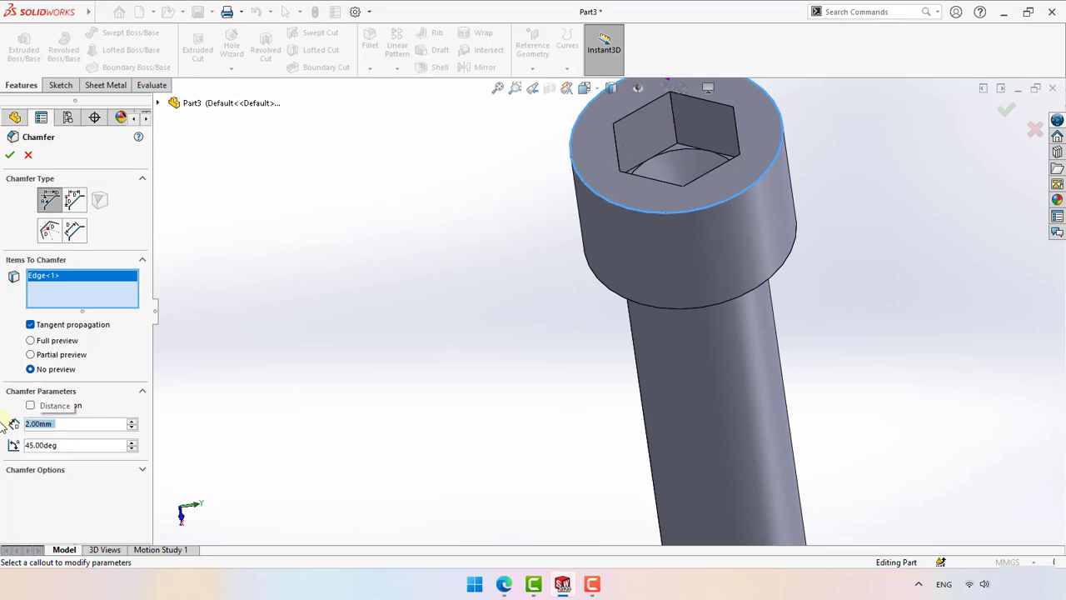
left_click(10, 157)
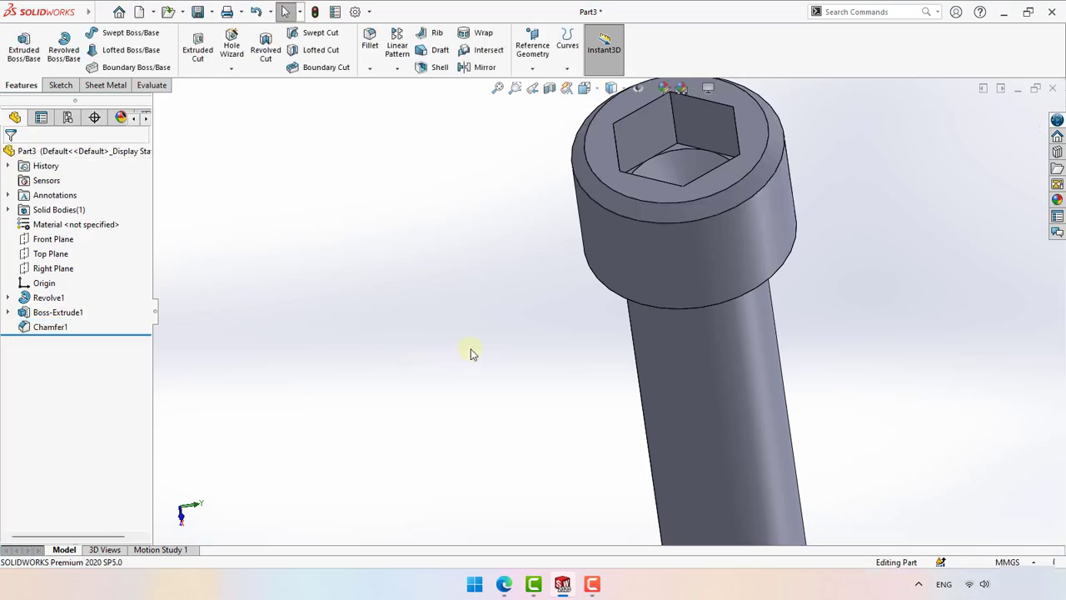
- Edit the revolved body's profile sketch and move the 25.52 diameter dimension clear of the crowded head dimensions
scroll(471, 354, "up", 4)
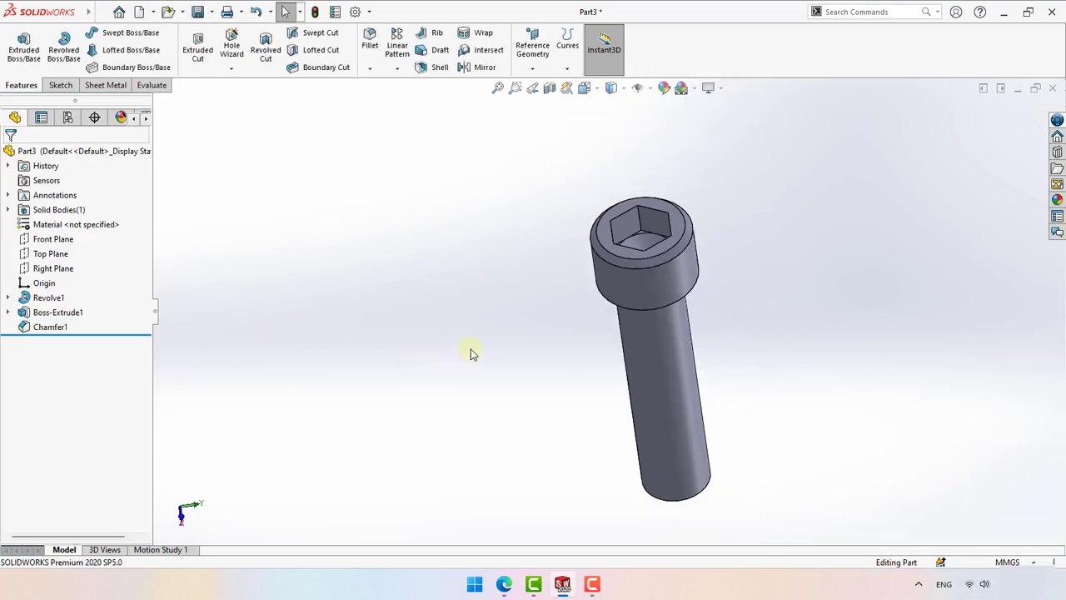
key("ctrl+7")
middle_click_drag(471, 349, 880, 274)
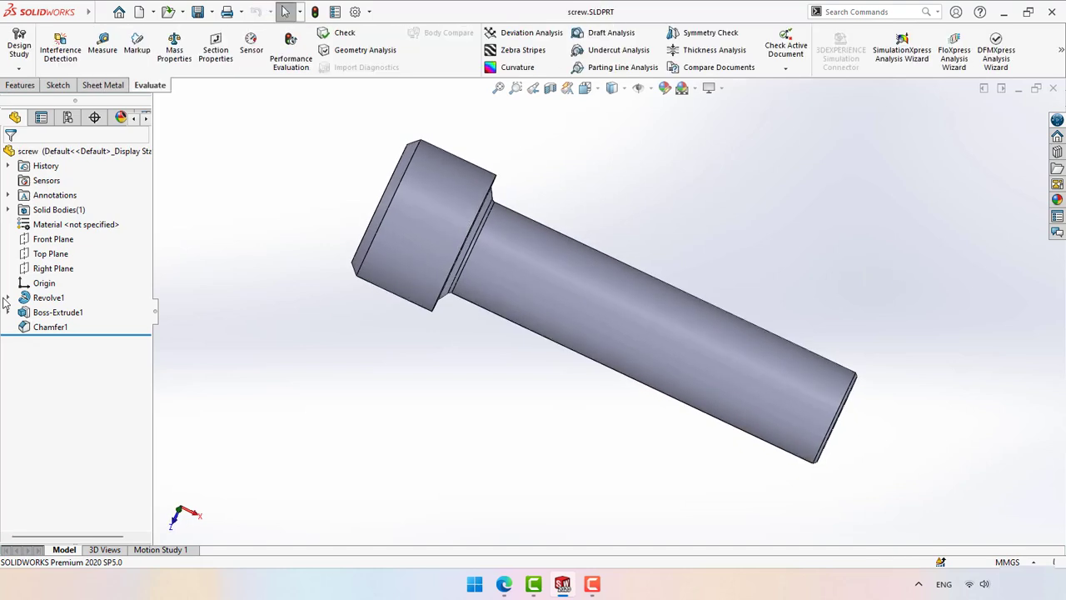
left_click(9, 299)
left_click(61, 311)
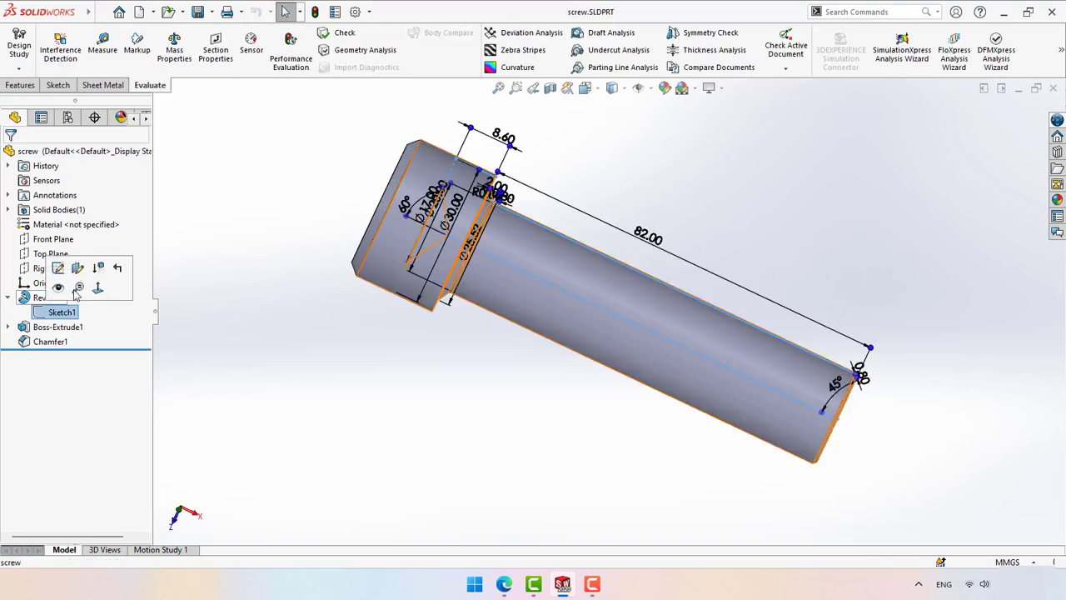
left_click(64, 276)
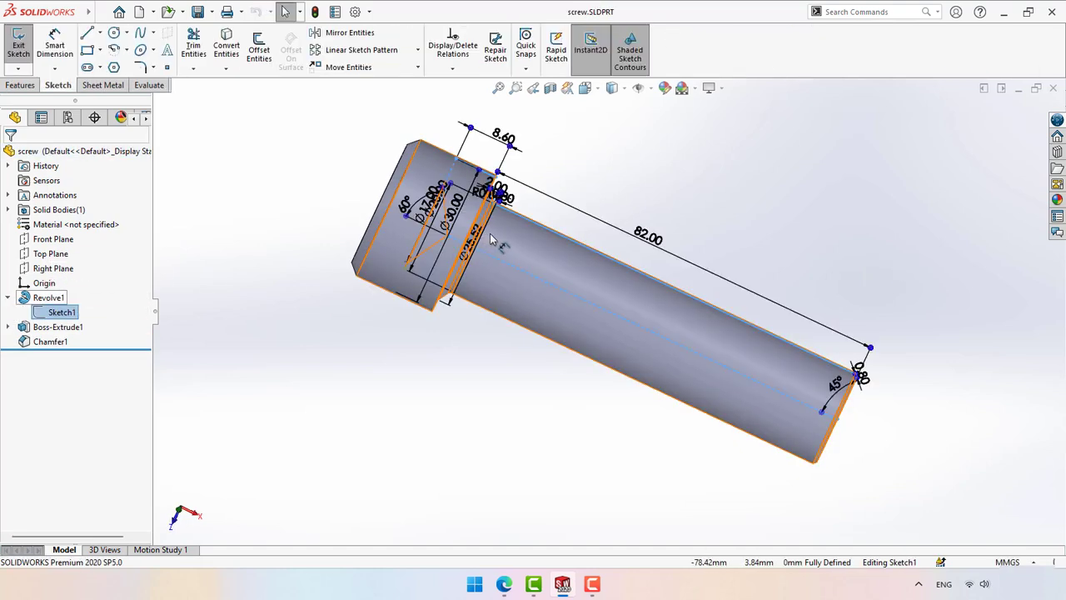
left_click_drag(477, 238, 504, 244)
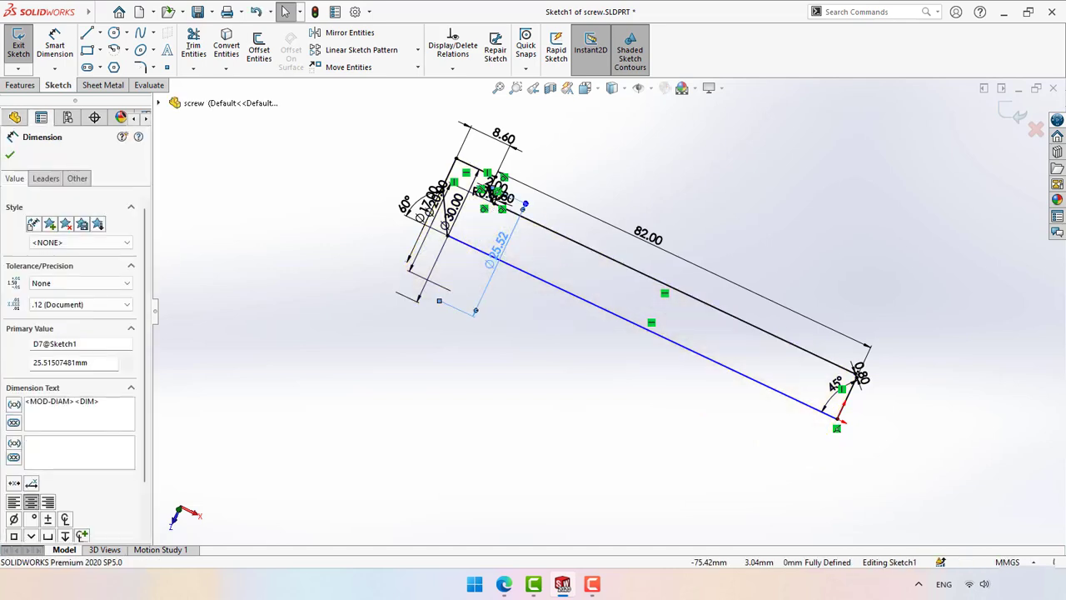
key("Escape")
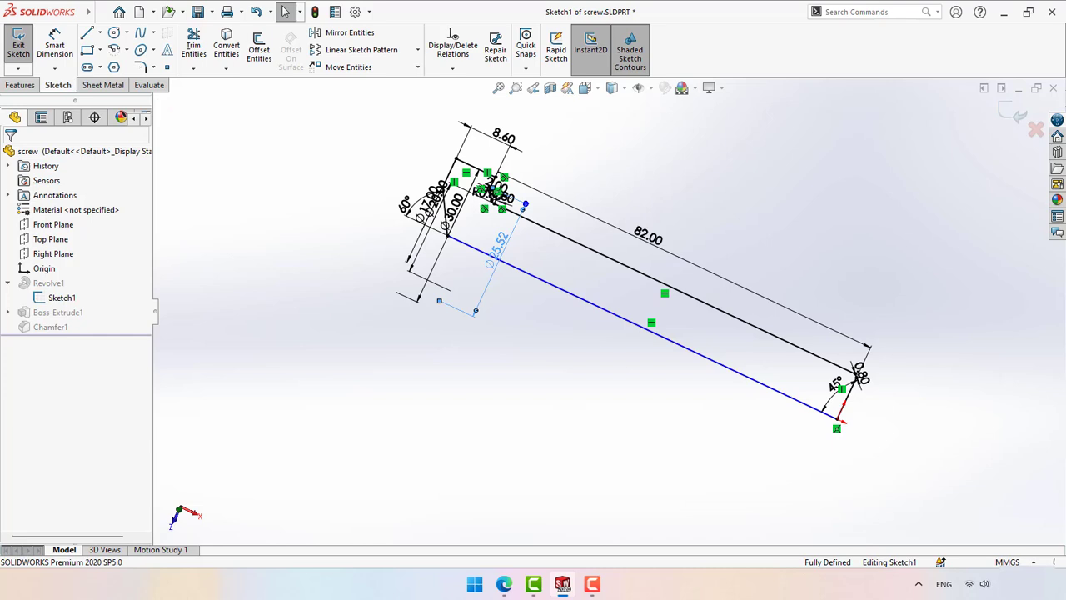
- Set the repositioned under-head diameter dimension to 22.4 mm and exit the profile sketch
double_click(498, 244)
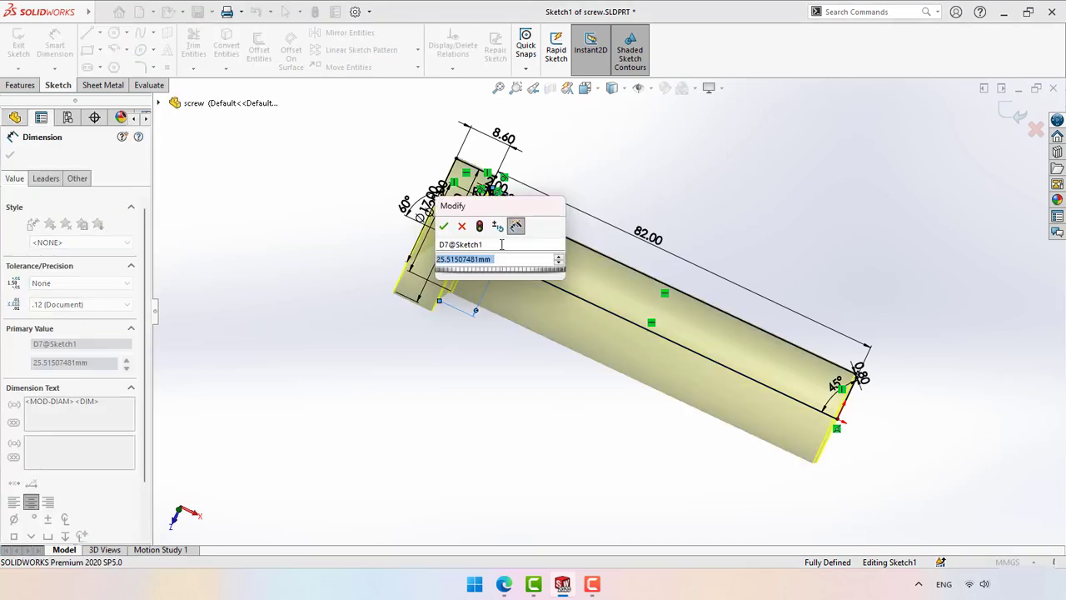
type("22.4")
key("Return")
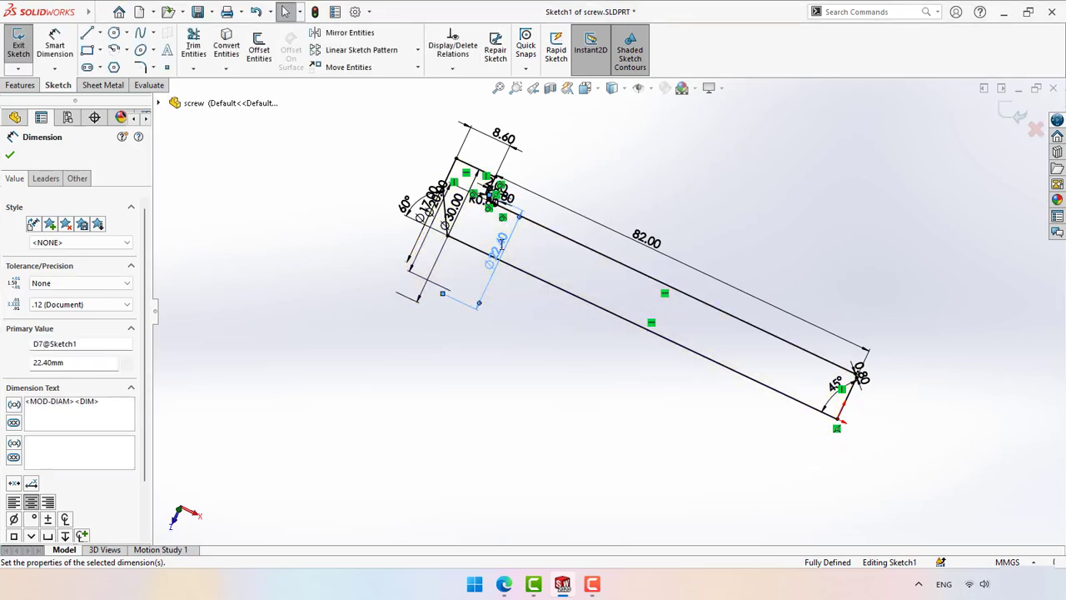
left_click(10, 156)
left_click(18, 41)
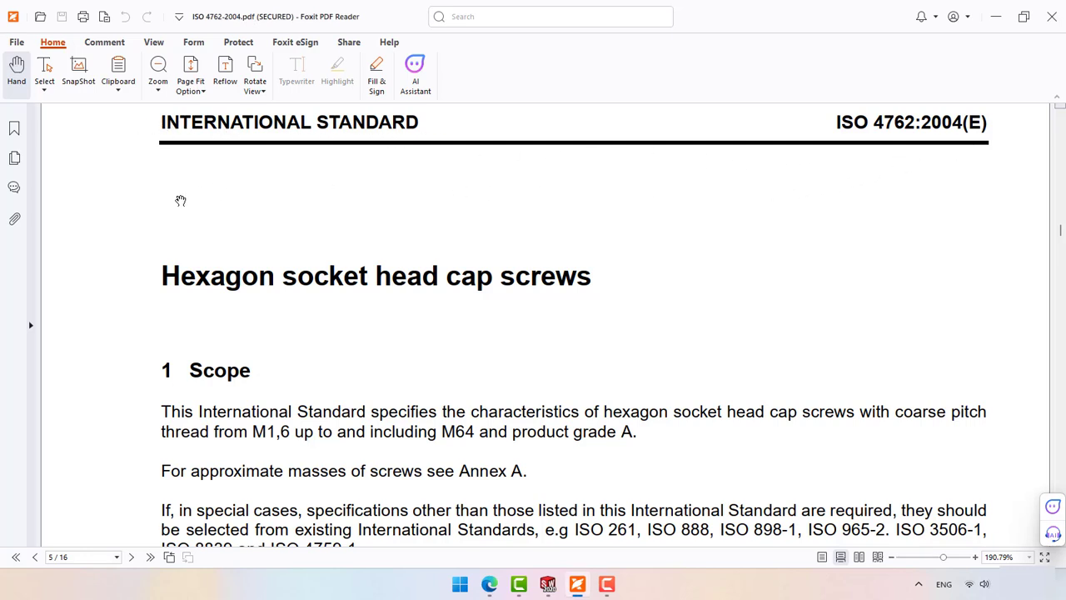
- Switch to Foxit PDF Reader and read the scope and normative references of ISO 4762 for the applicable thread standards
scroll(129, 265, "down", 2)
scroll(129, 267, "down", 2)
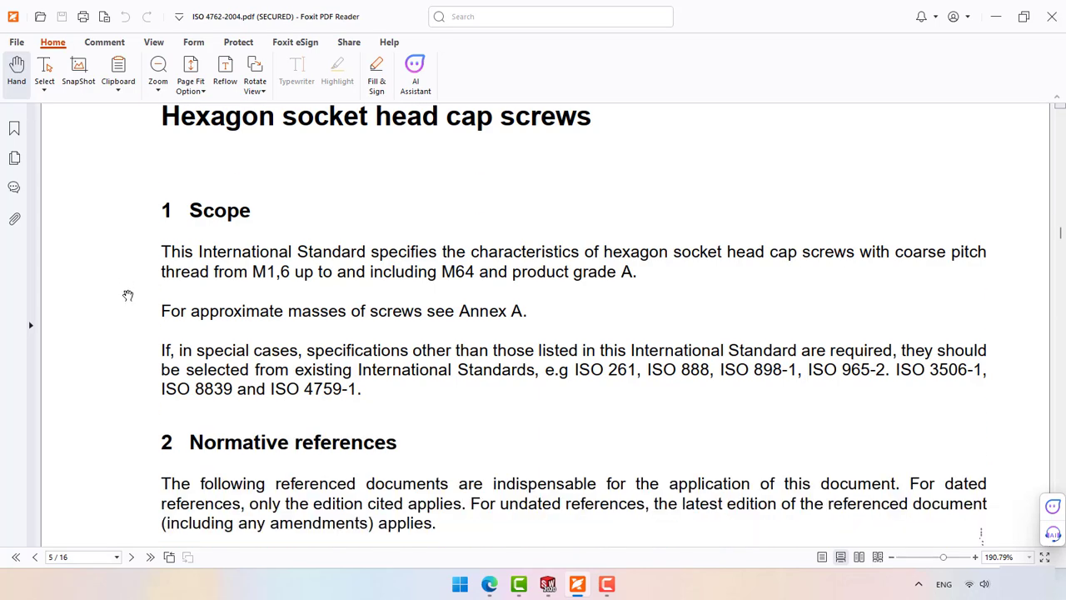
scroll(429, 450, "down", 5)
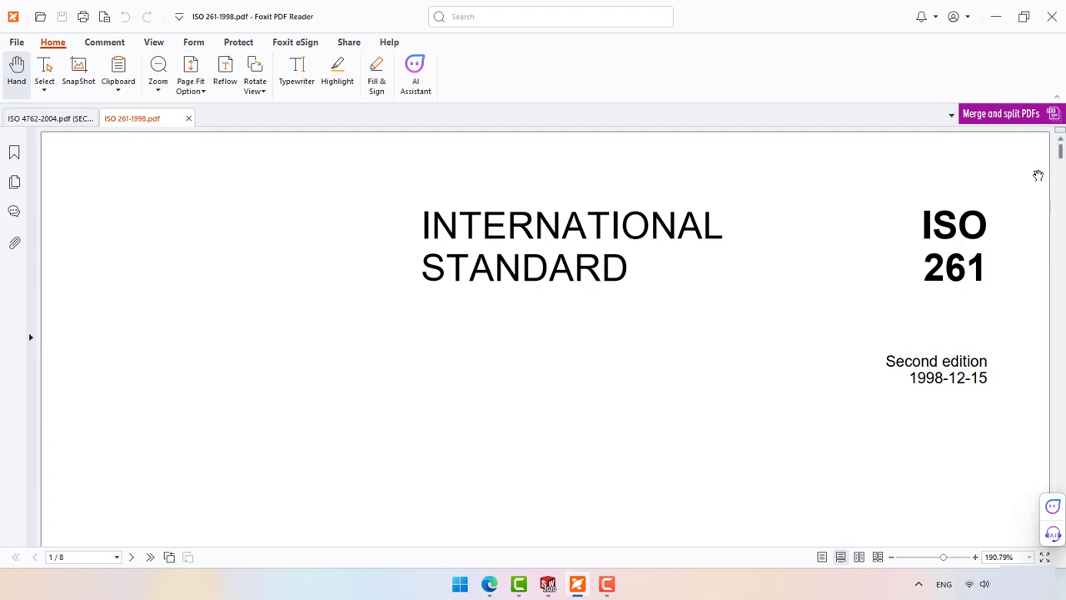
- Look up the coarse thread pitch for nominal diameter 20 in Table 2 of ISO 261
scroll(555, 322, "down", 8)
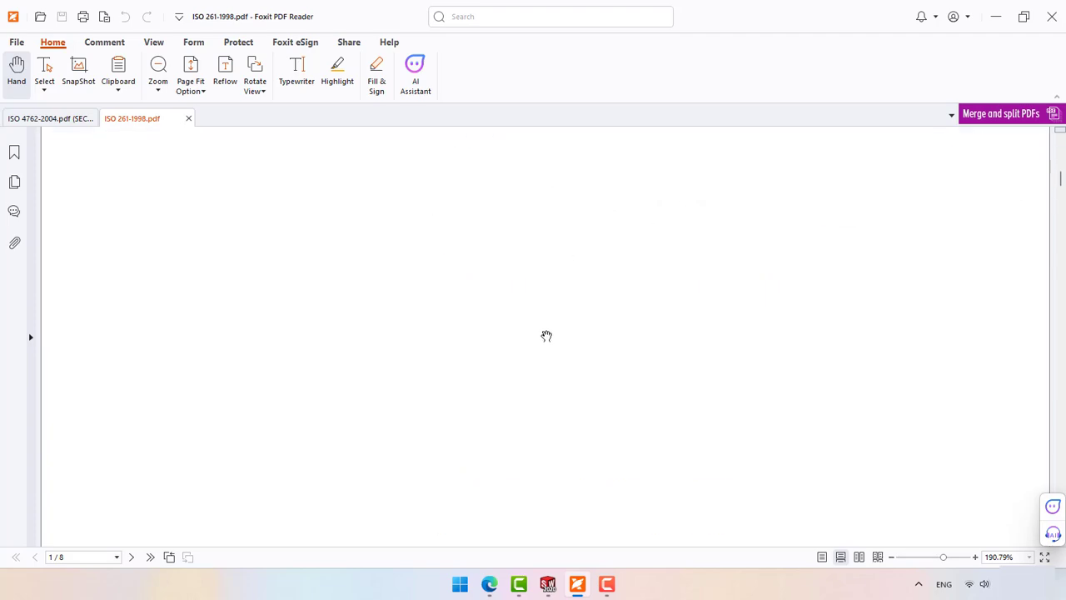
scroll(545, 337, "down", 3)
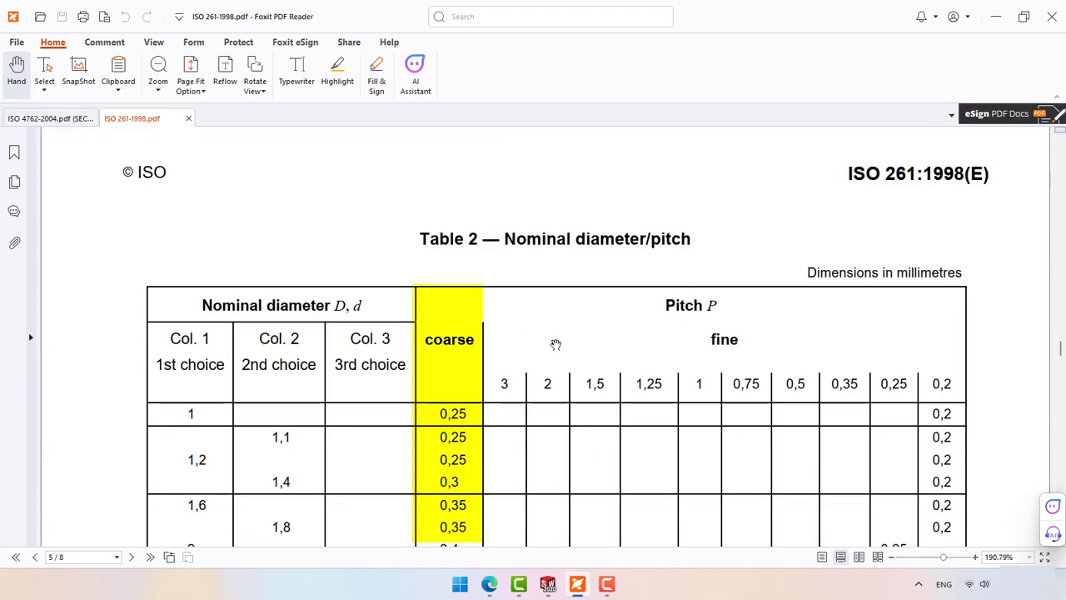
scroll(555, 345, "down", 1)
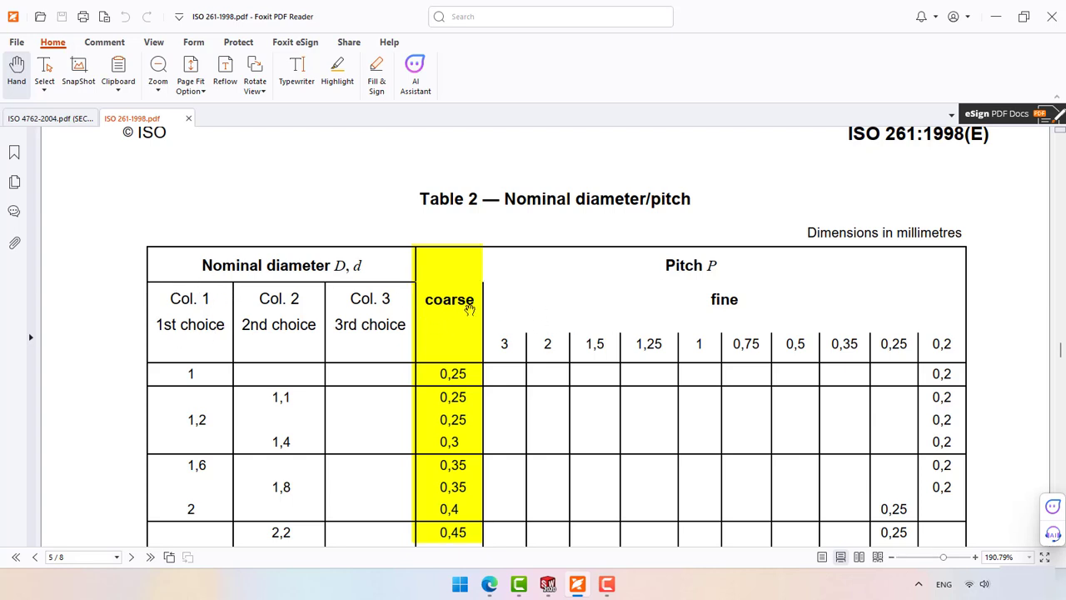
scroll(469, 309, "down", 8)
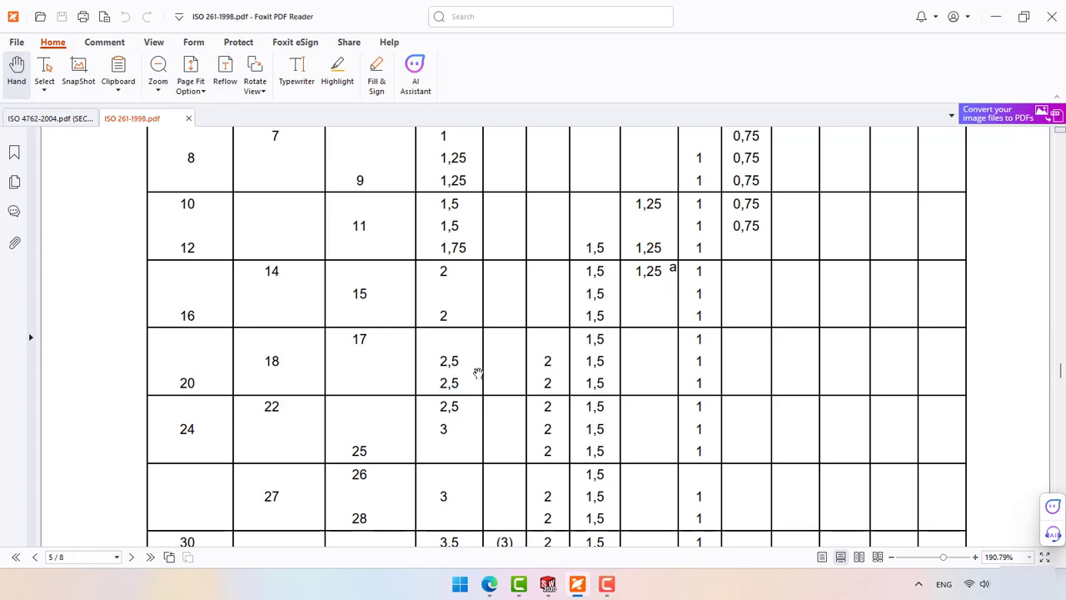
scroll(477, 373, "up", 15)
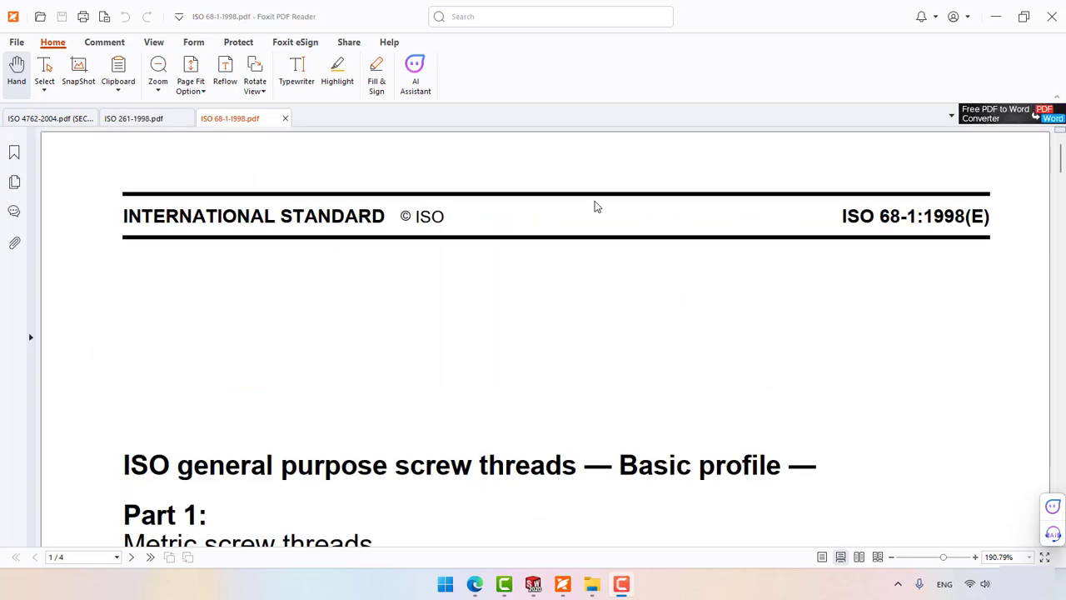
- Examine the basic metric thread profile in Figure 1 of ISO 68-1 and the formulas for its dimensions
scroll(568, 257, "down", 3)
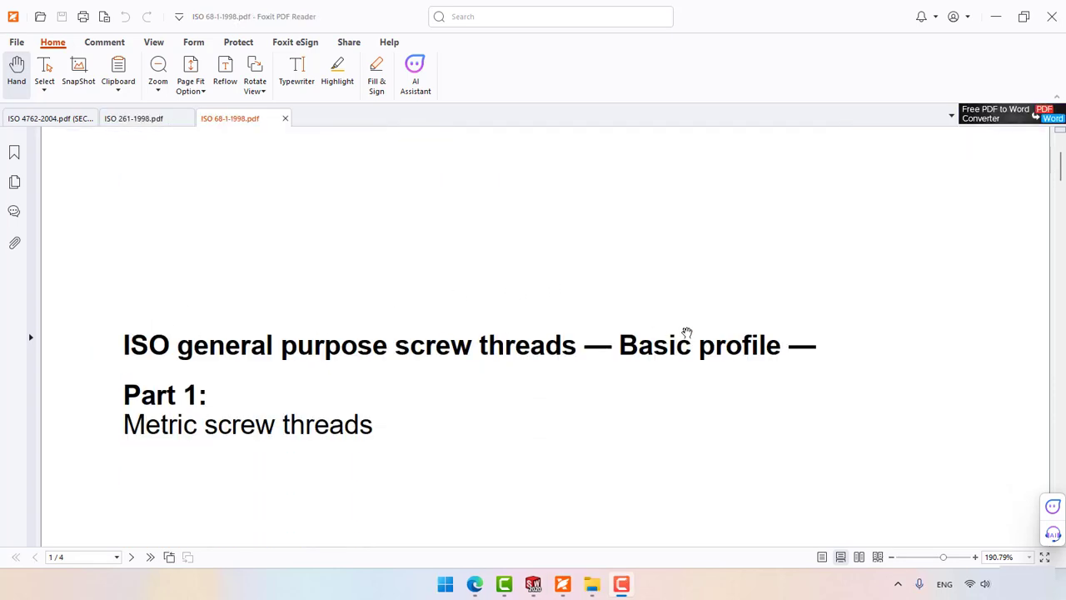
scroll(361, 459, "down", 8)
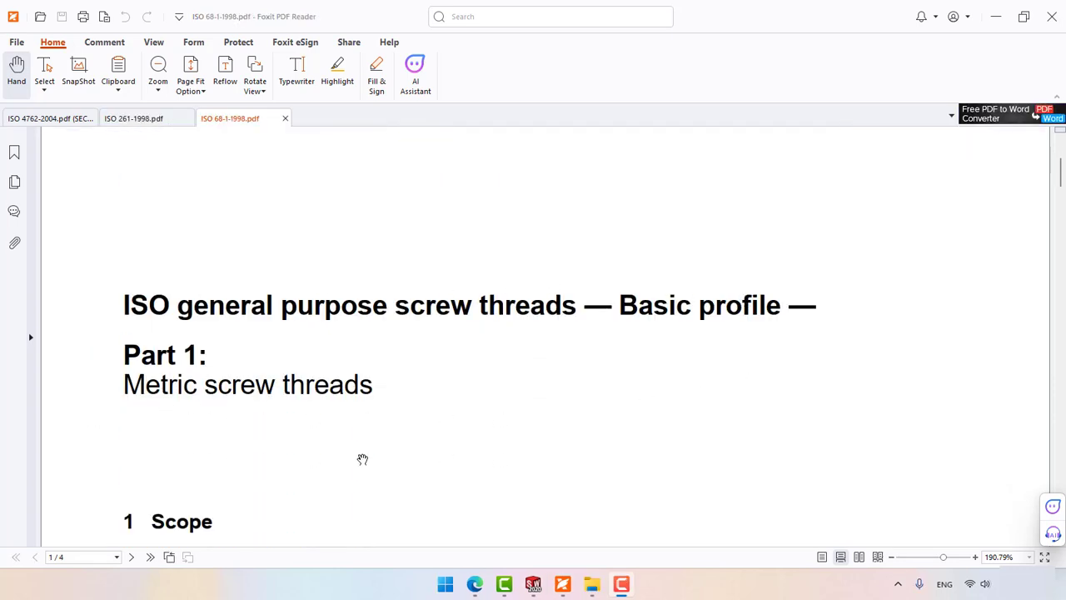
scroll(362, 459, "down", 20)
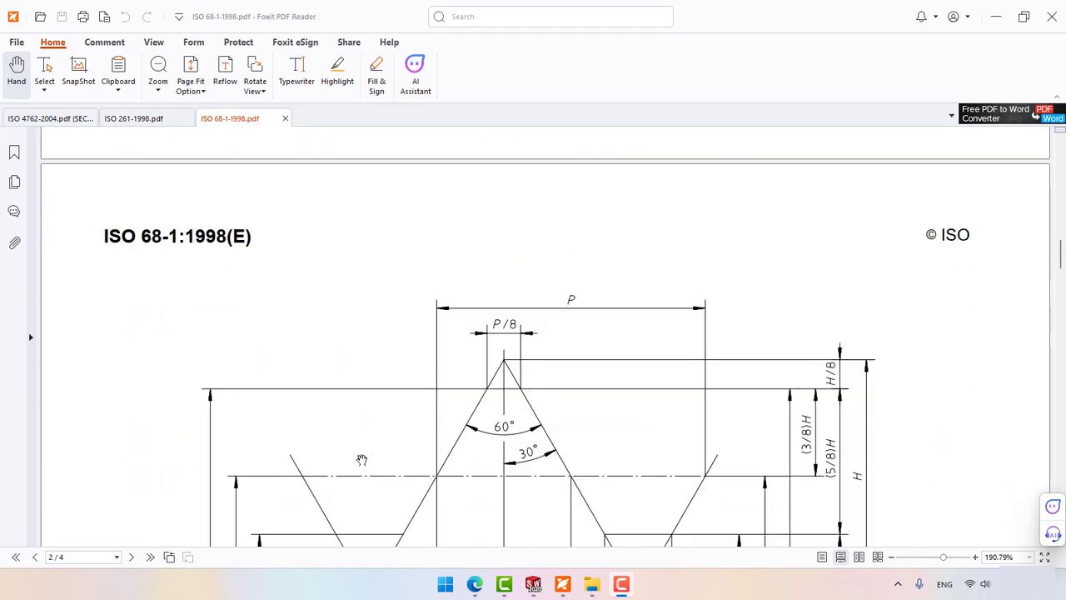
scroll(362, 461, "down", 2)
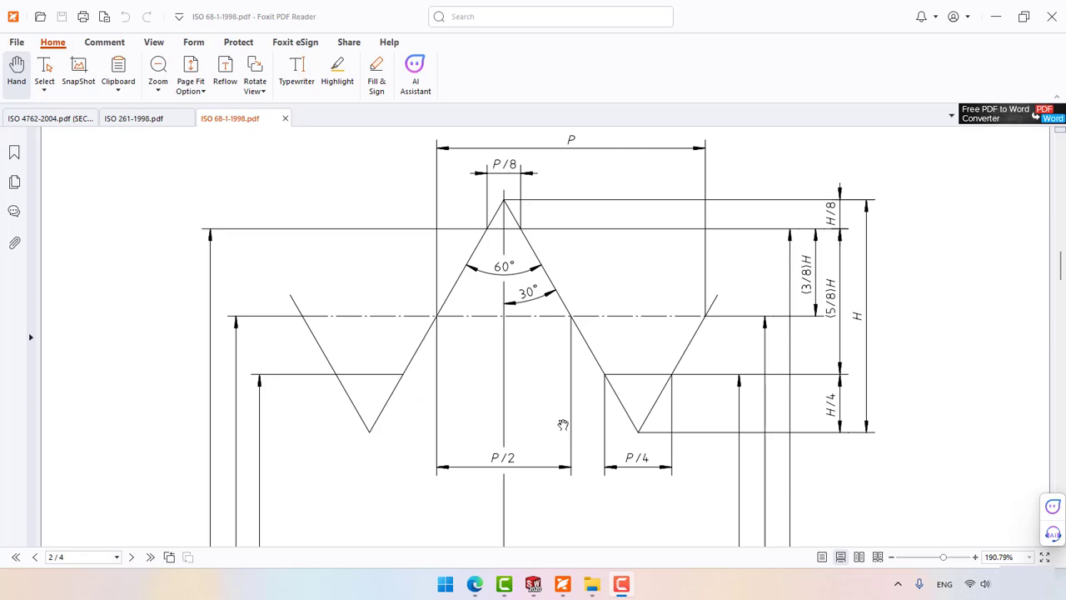
scroll(561, 423, "down", 8)
scroll(611, 414, "down", 20)
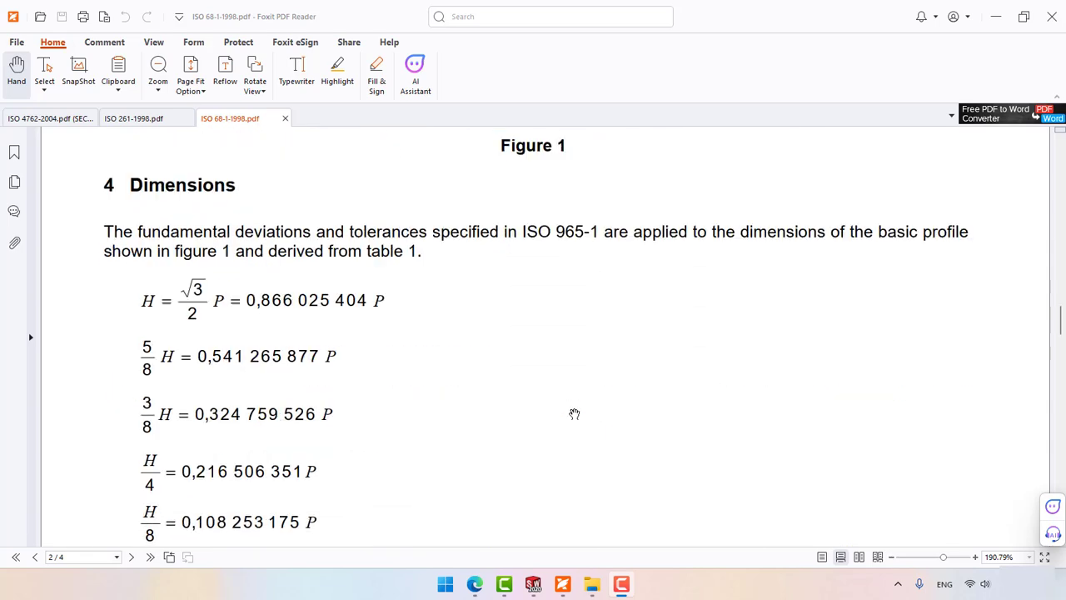
scroll(408, 403, "down", 11)
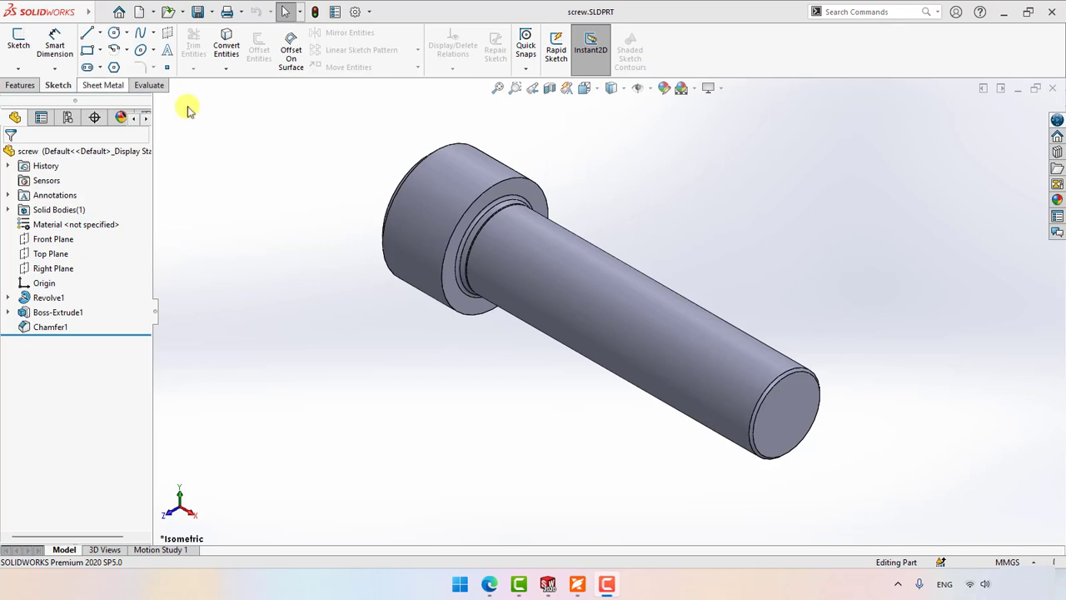
- In SOLIDWORKS, start a Helix/Spiral on the shank's flat end face, using the end chamfer's larger circular edge converted into the sketch as its base circle
left_click(16, 83)
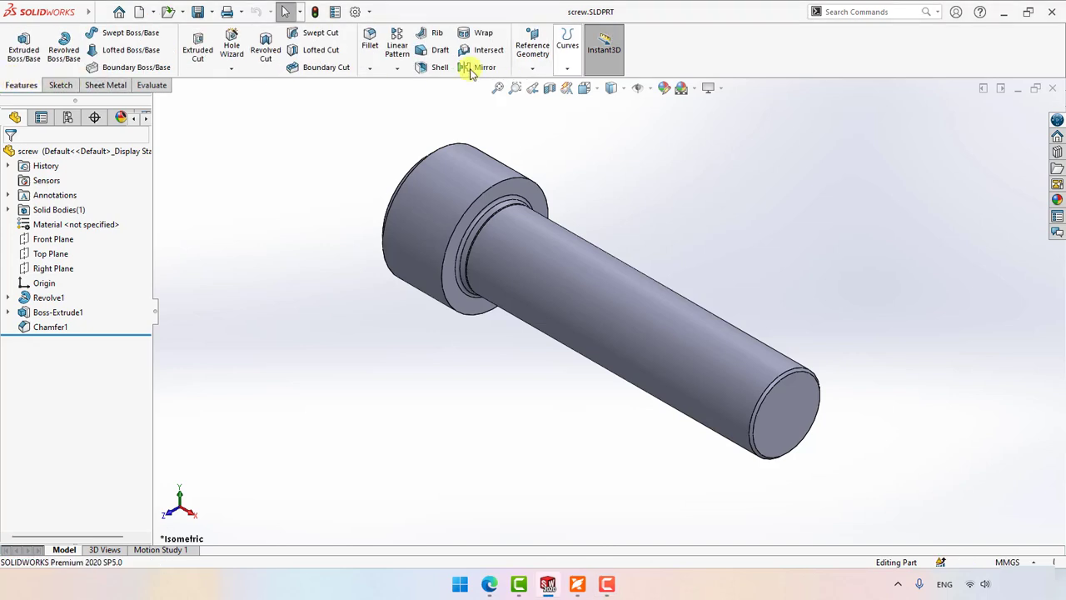
left_click(568, 68)
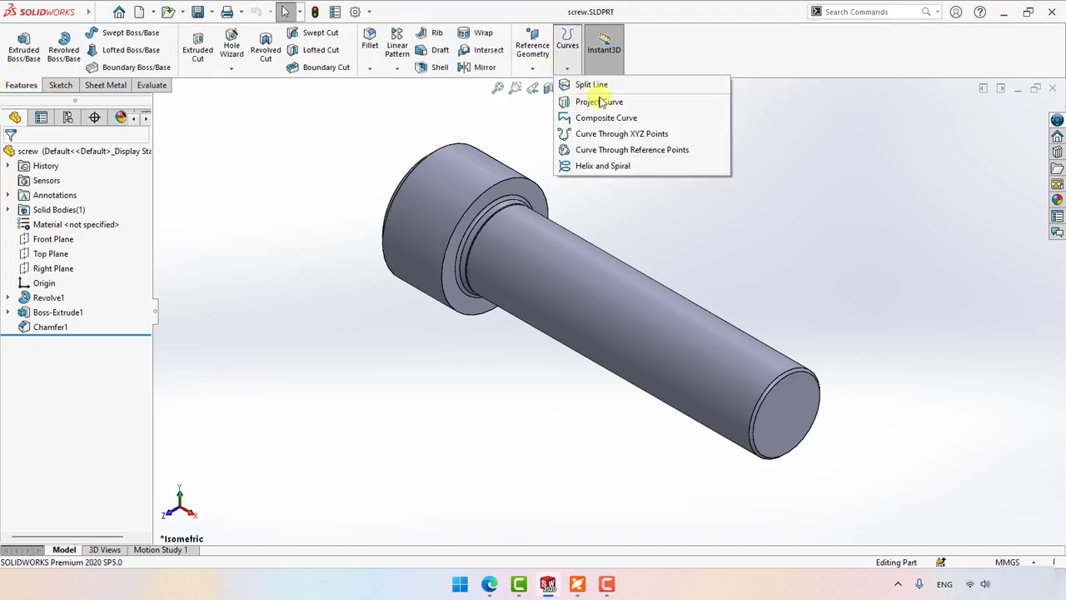
left_click(660, 166)
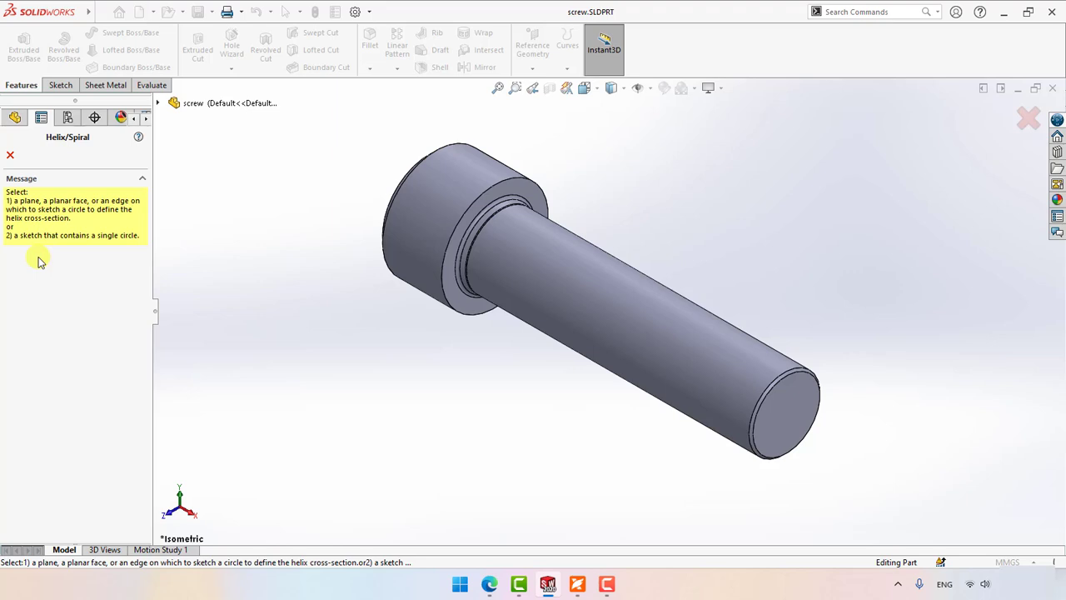
left_click(795, 428)
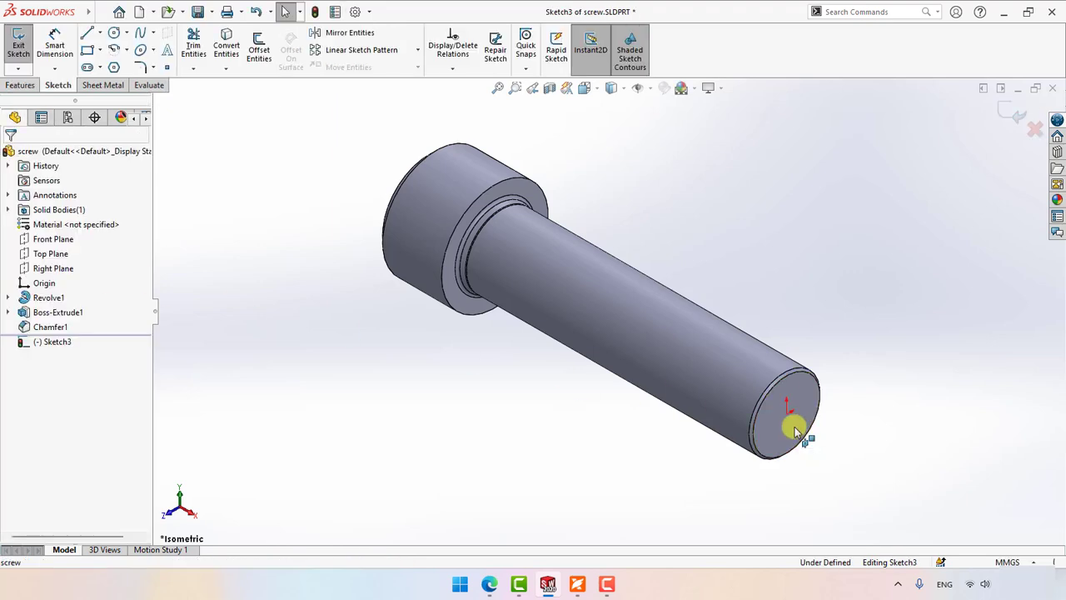
left_click(226, 45)
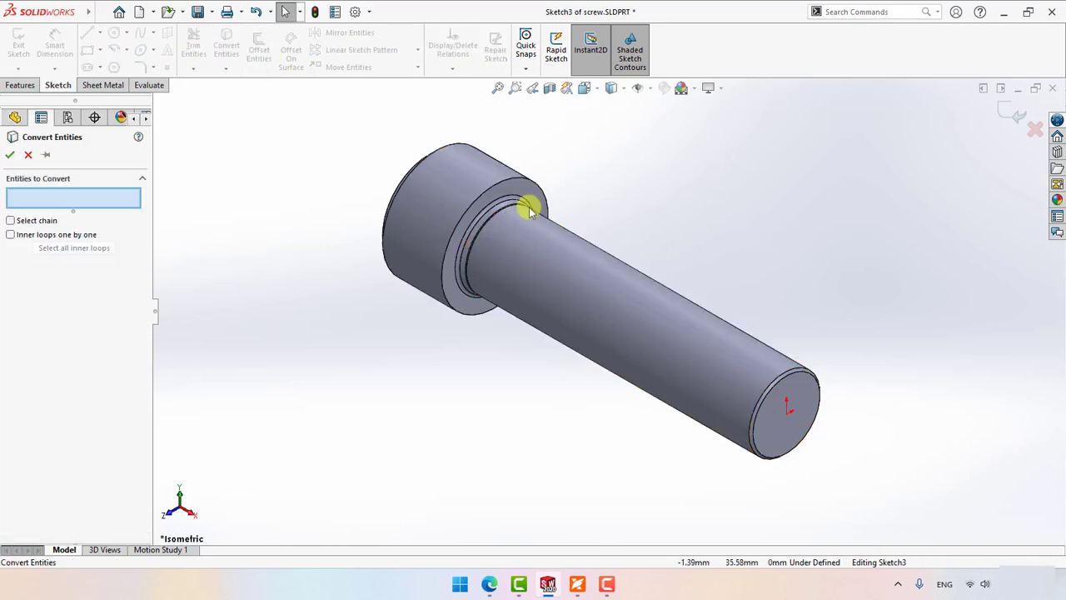
left_click(811, 370)
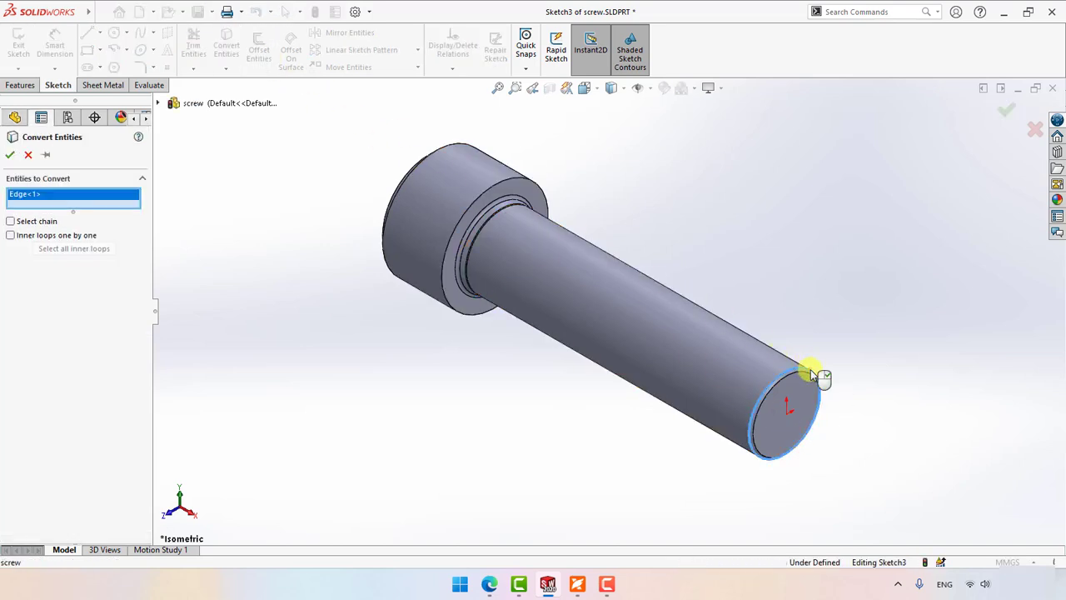
left_click(10, 157)
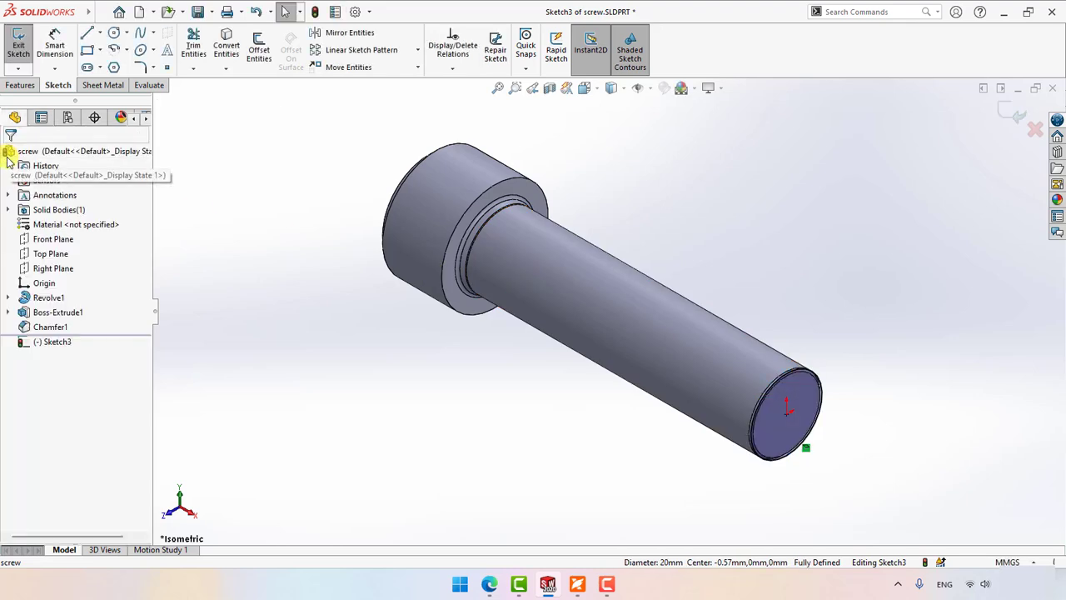
left_click(18, 50)
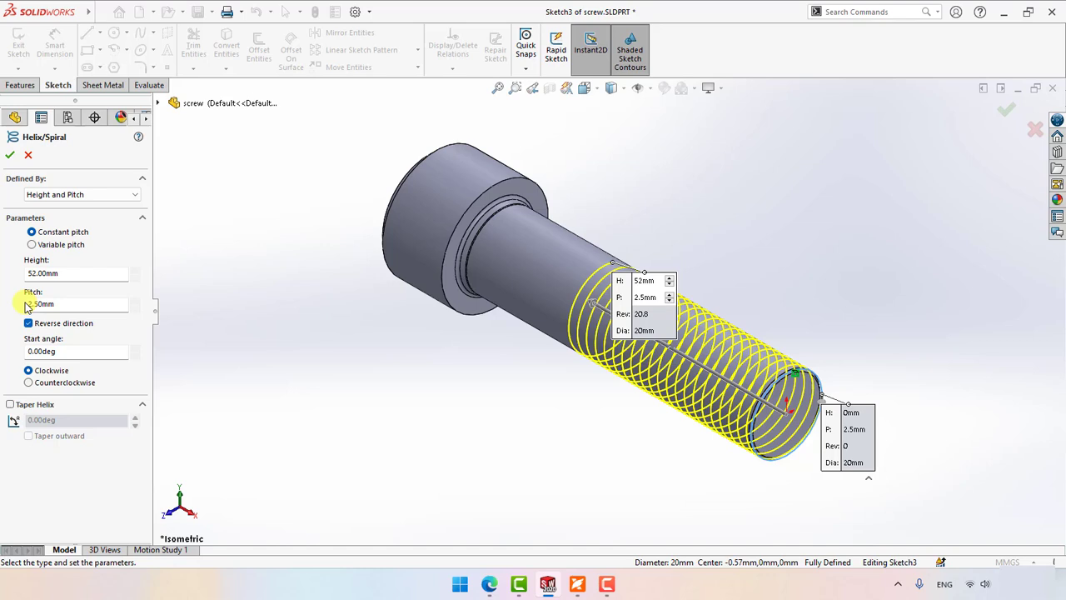
- Create the thread helix with 52 mm height, 2.5 mm constant pitch, reversed direction, 0° start angle and clockwise rotation
key("Return")
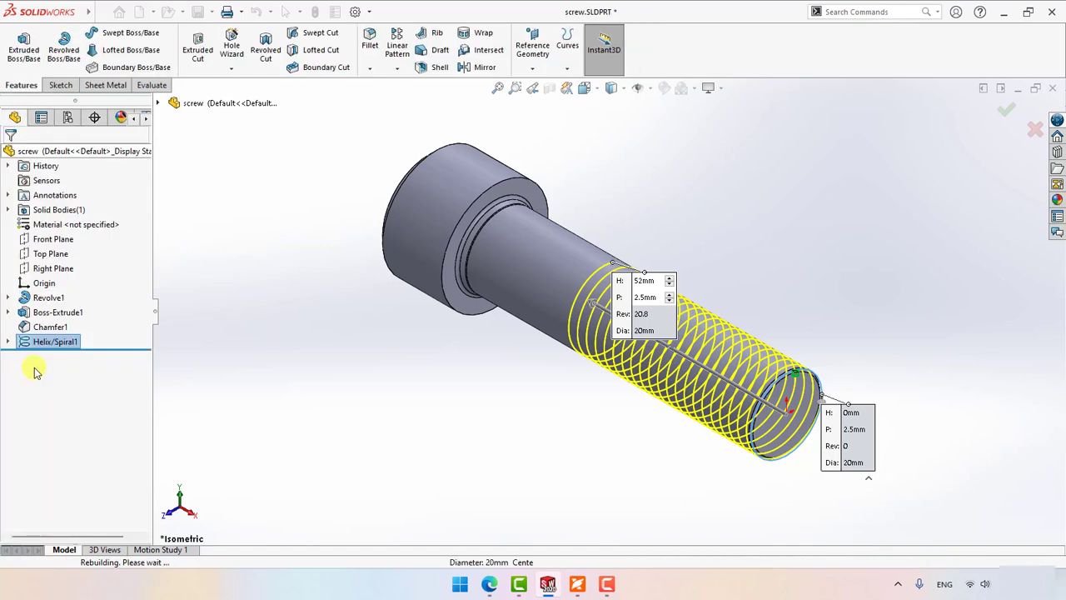
left_click(363, 375)
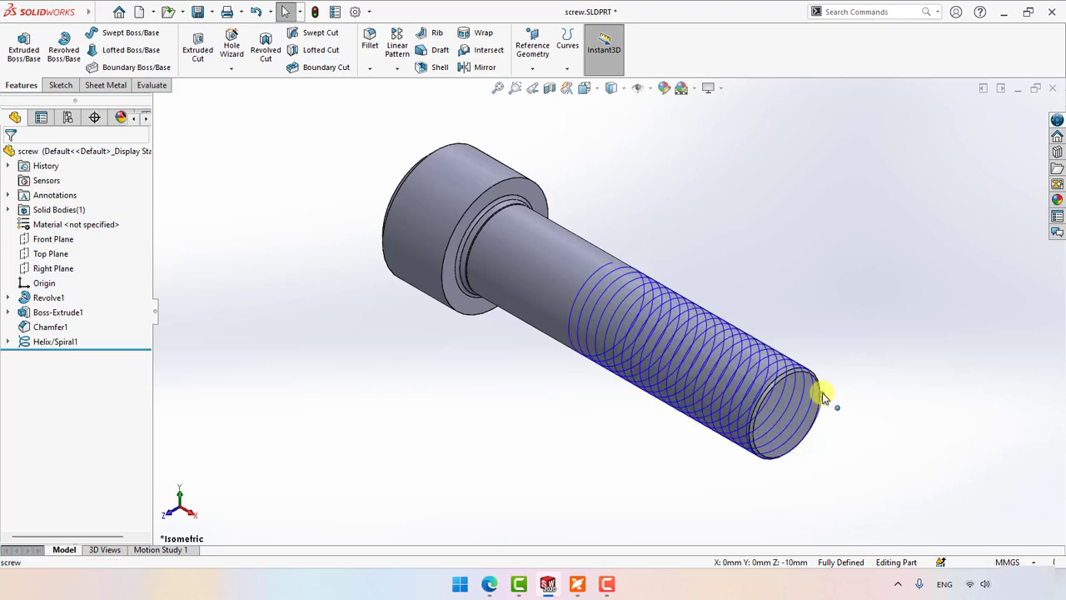
- Start a sketch on the Top Plane and view it straight on at the shank's chamfered end
left_click(33, 254)
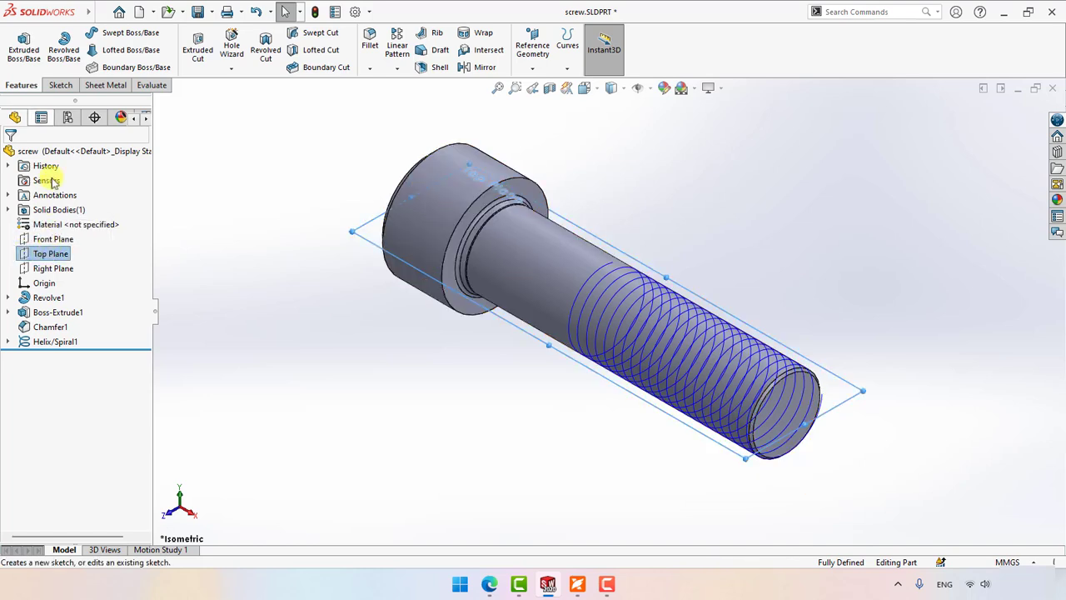
left_click(60, 85)
left_click(17, 46)
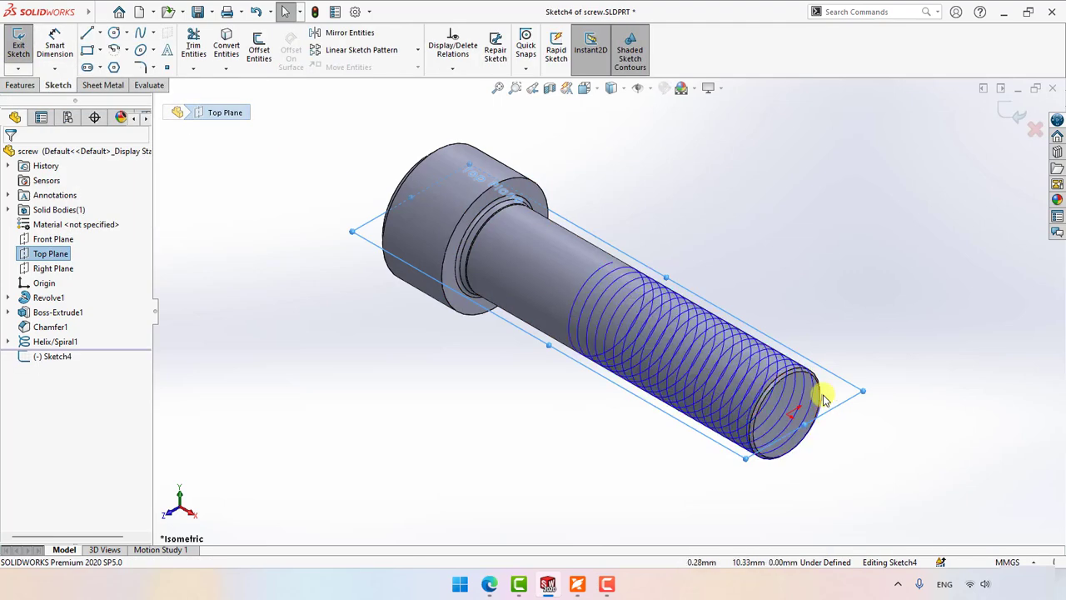
key("Escape")
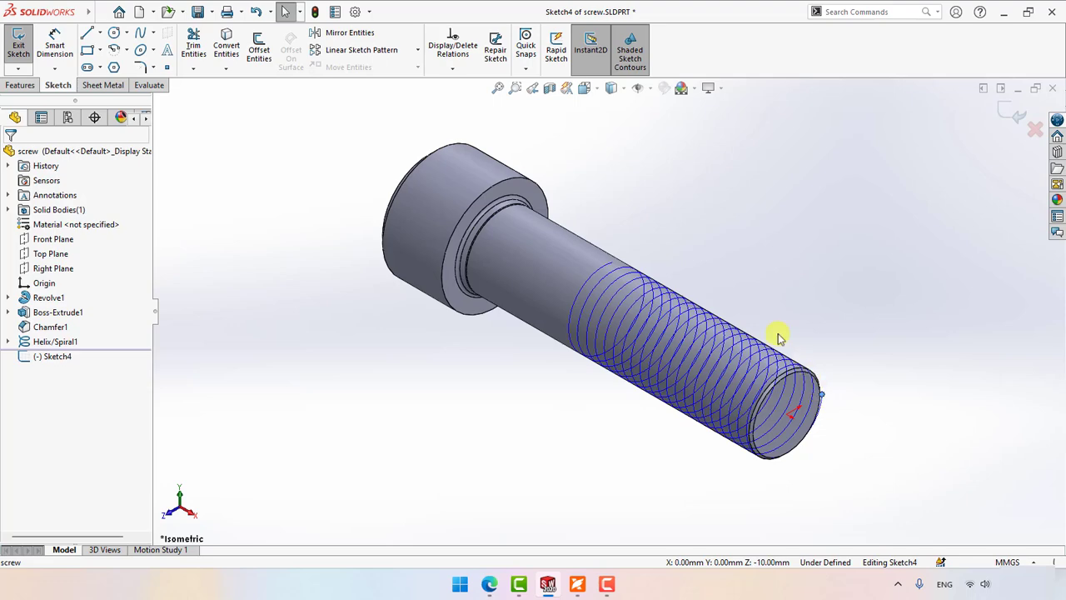
left_click(600, 94)
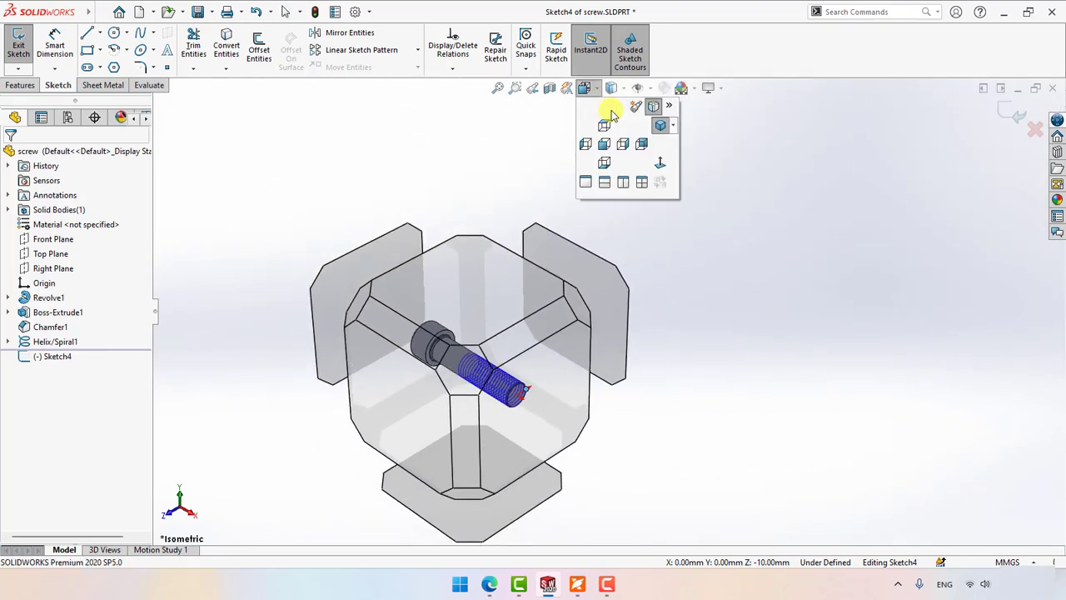
left_click(658, 158)
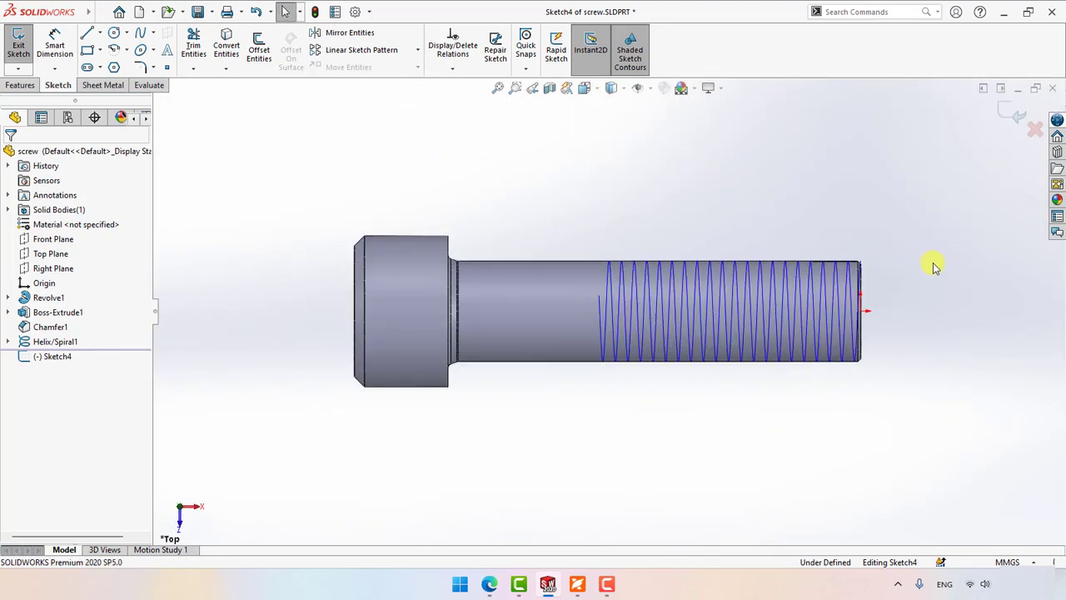
scroll(933, 262, "down", 10)
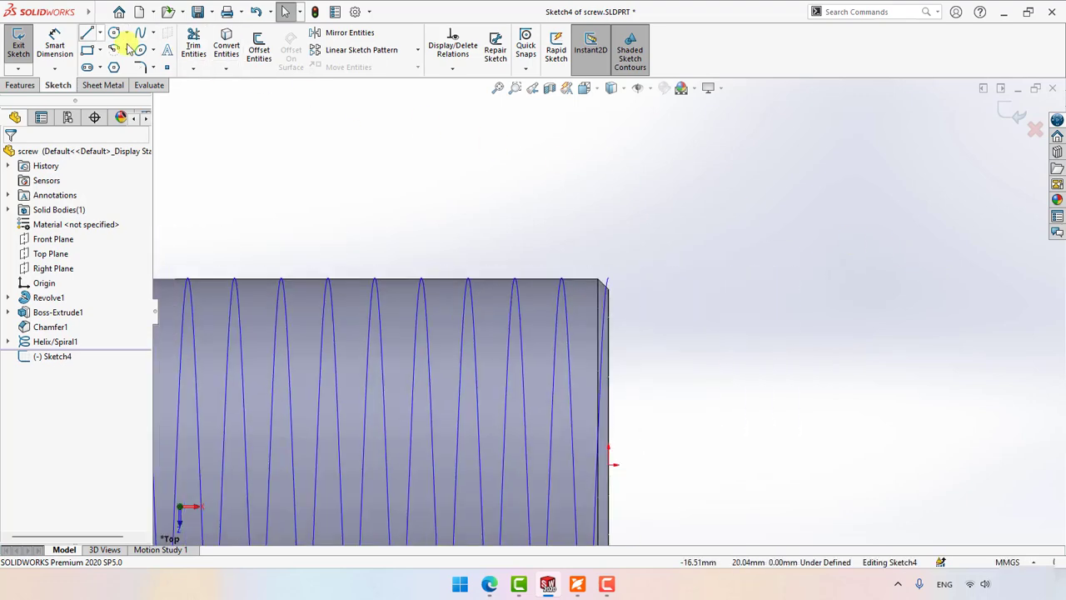
- Switch to Foxit PDF Reader and check the basic thread profile proportions in ISO 68-1
left_click(87, 35)
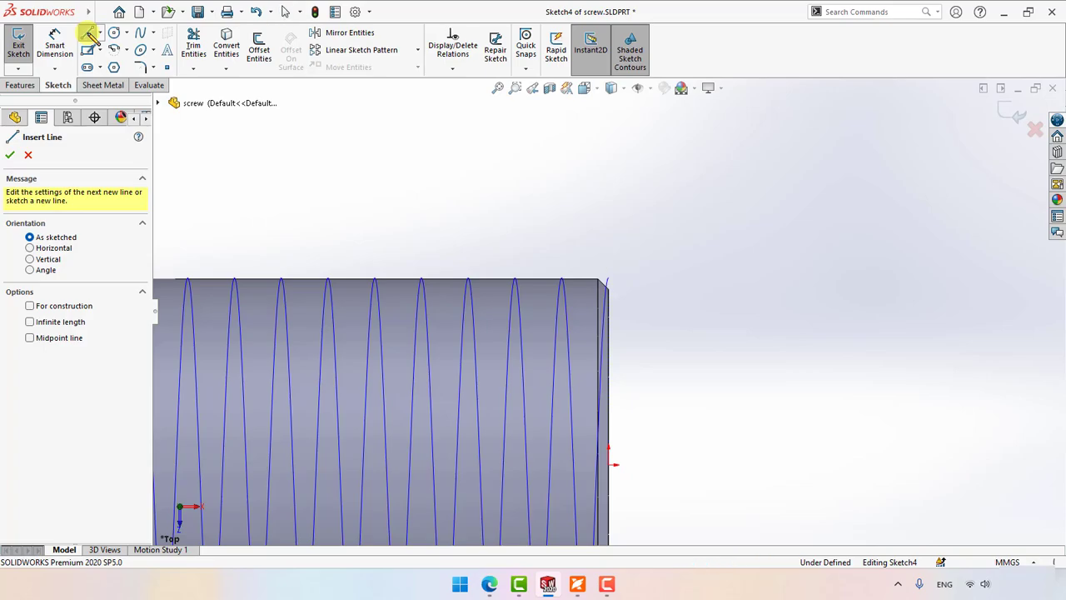
left_click(576, 586)
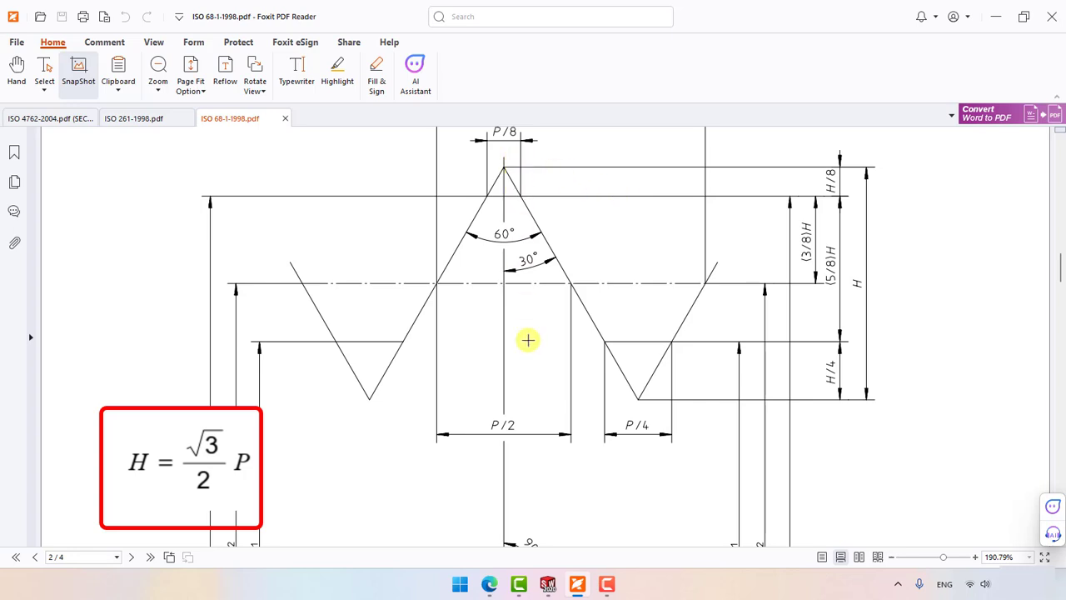
- Back in SOLIDWORKS, open the equations manager and add a global variable p with the value 2.5
left_click(548, 583)
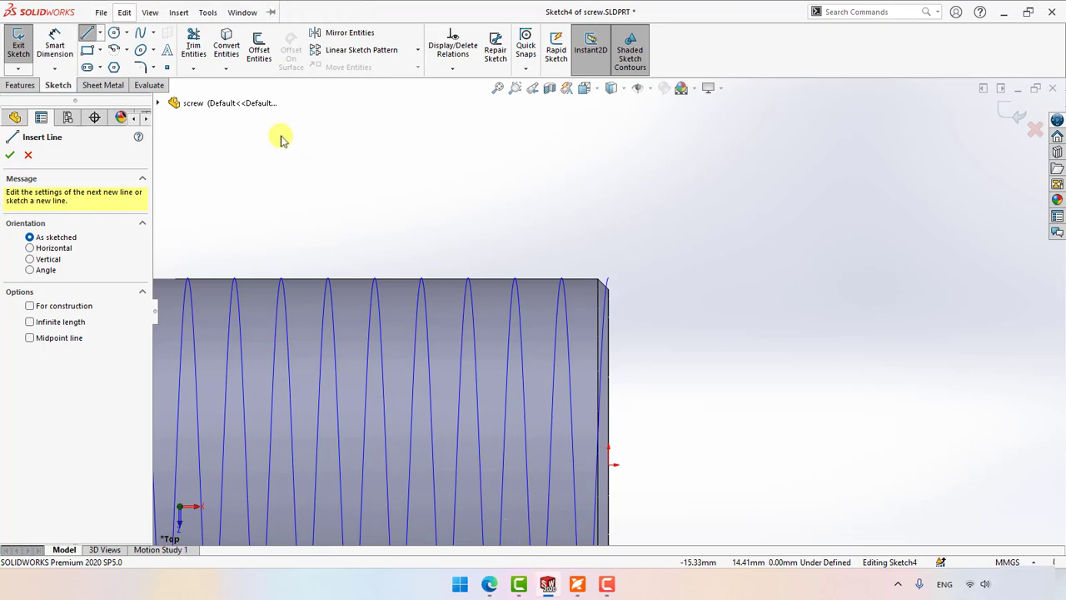
left_click(207, 12)
left_click(230, 517)
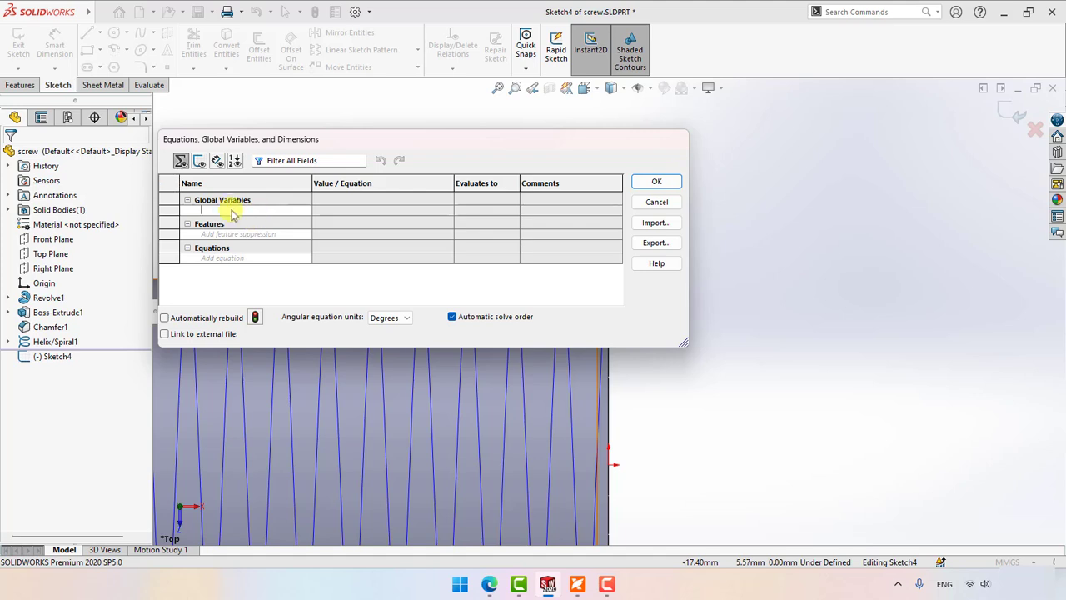
left_click(191, 208)
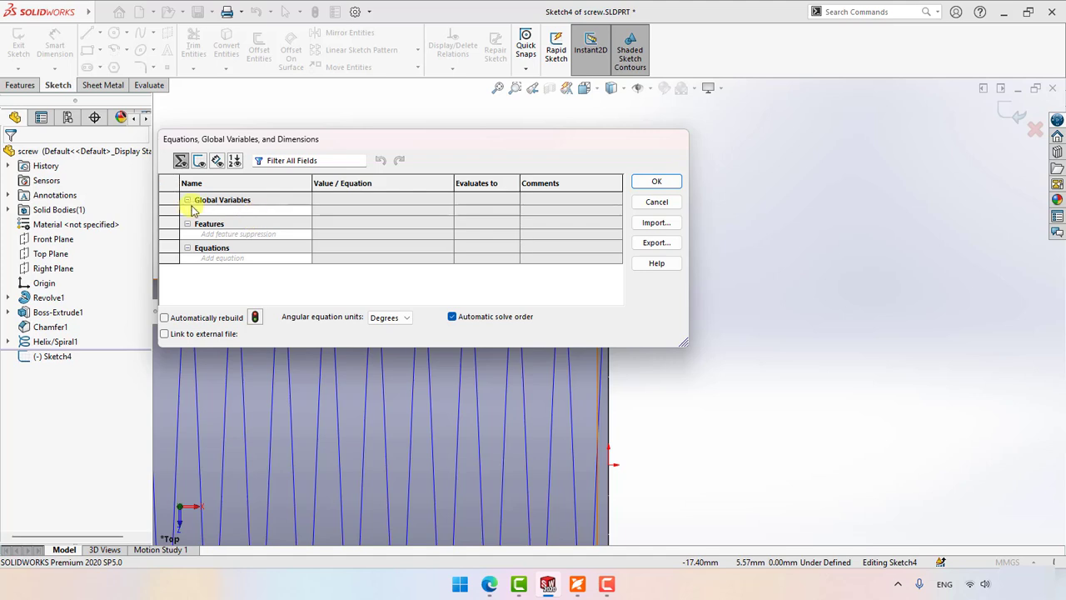
type("p")
key("Tab")
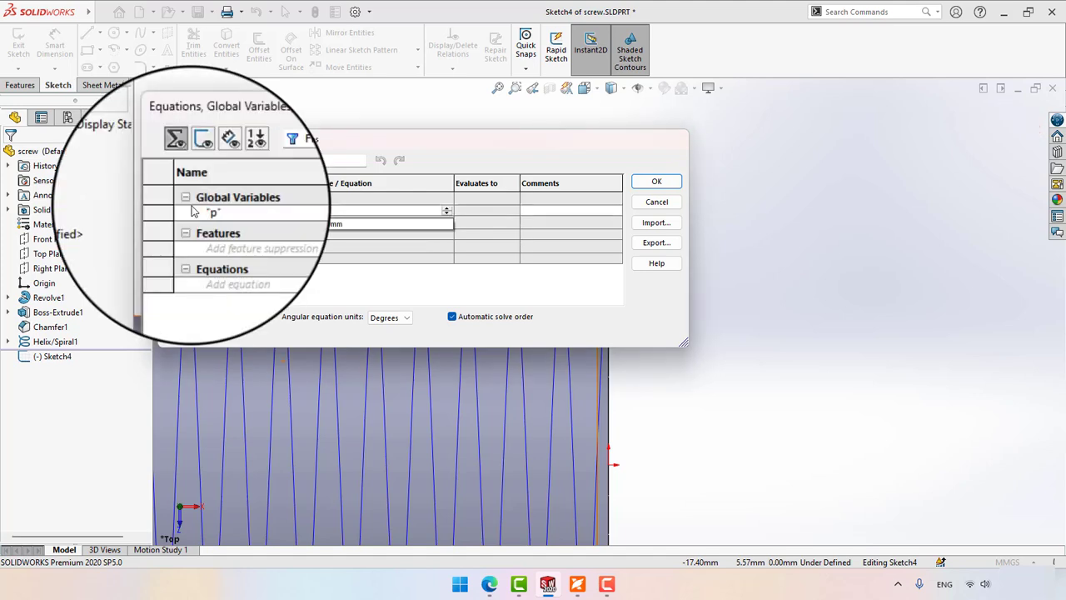
type("2.5")
key("Return")
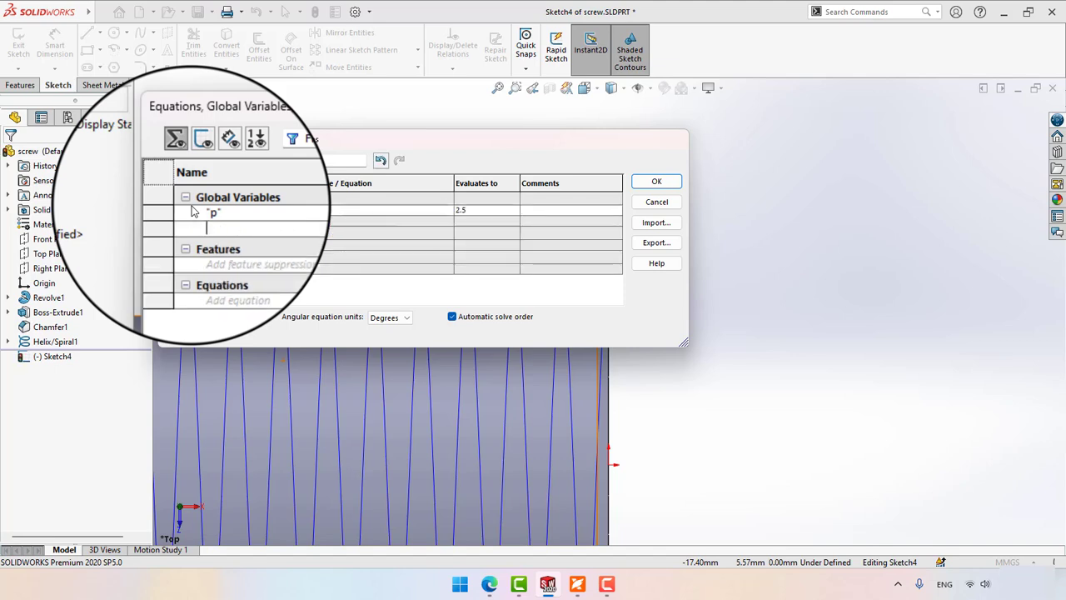
- Add a global variable h defined as "p" * sqr(3) / 2 and accept the equations
type("h")
key("Tab")
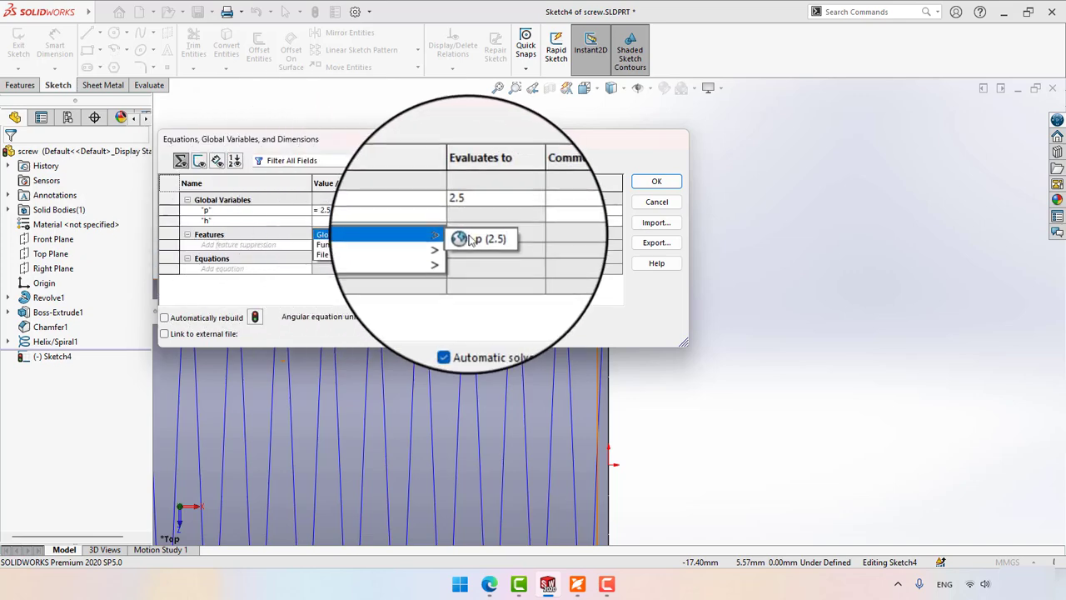
mouse_move(417, 234)
left_click(471, 240)
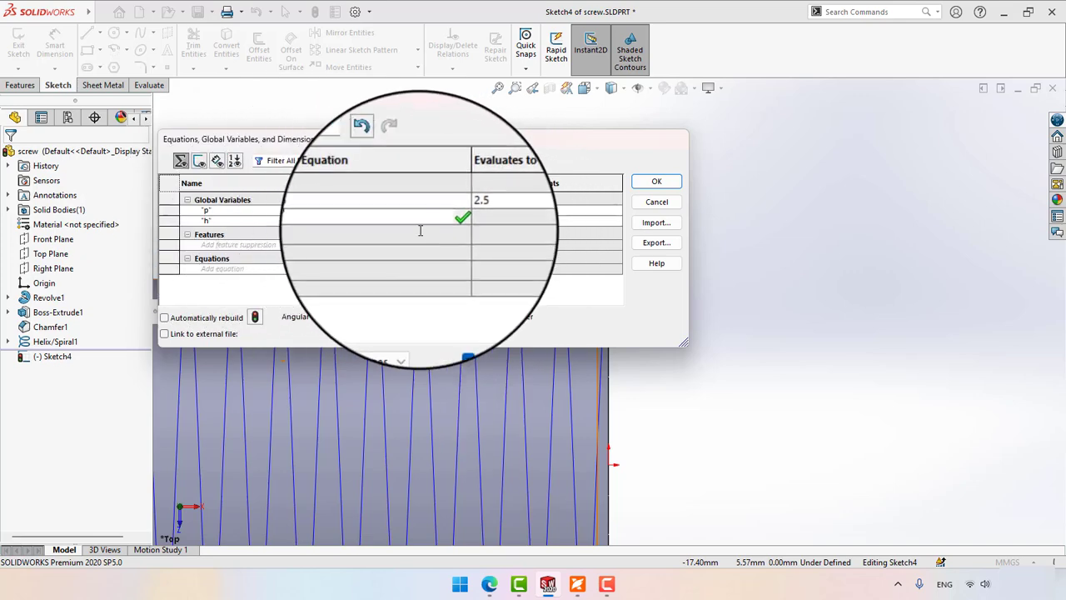
type("*")
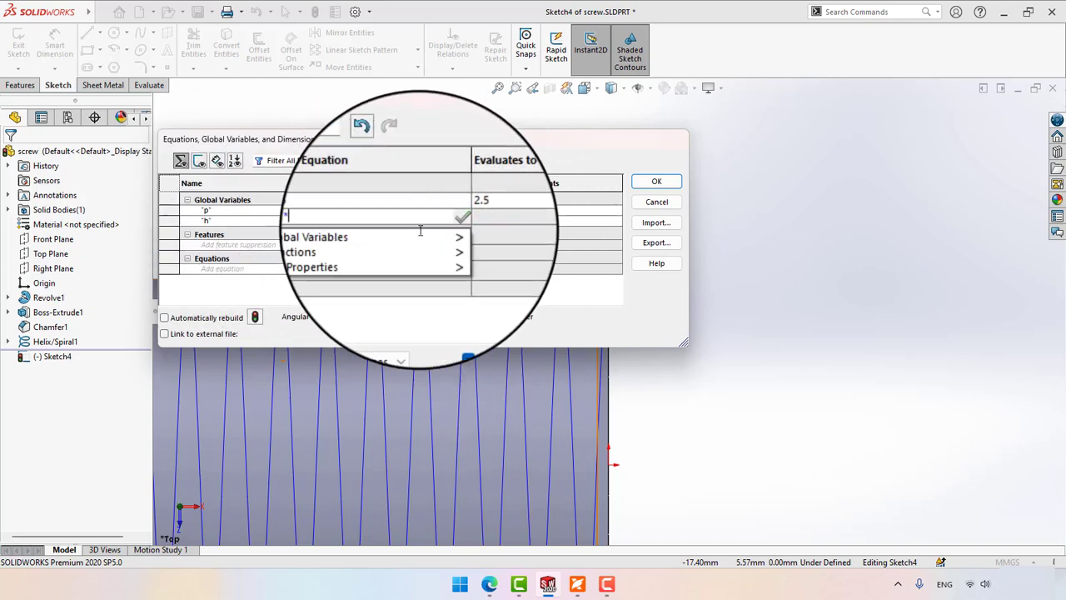
type("sq")
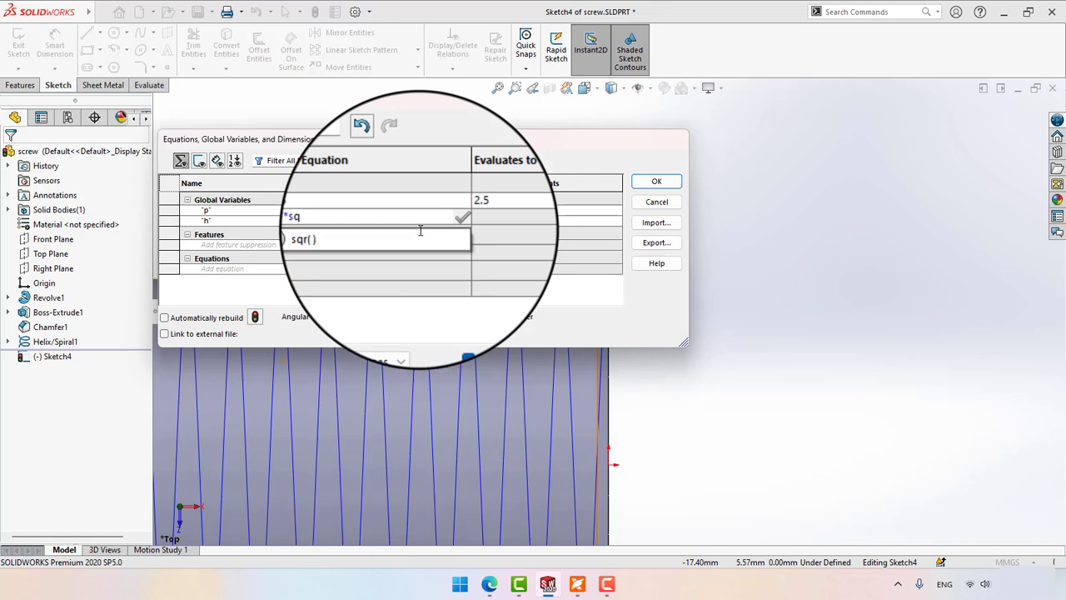
left_click(355, 236)
type("3)")
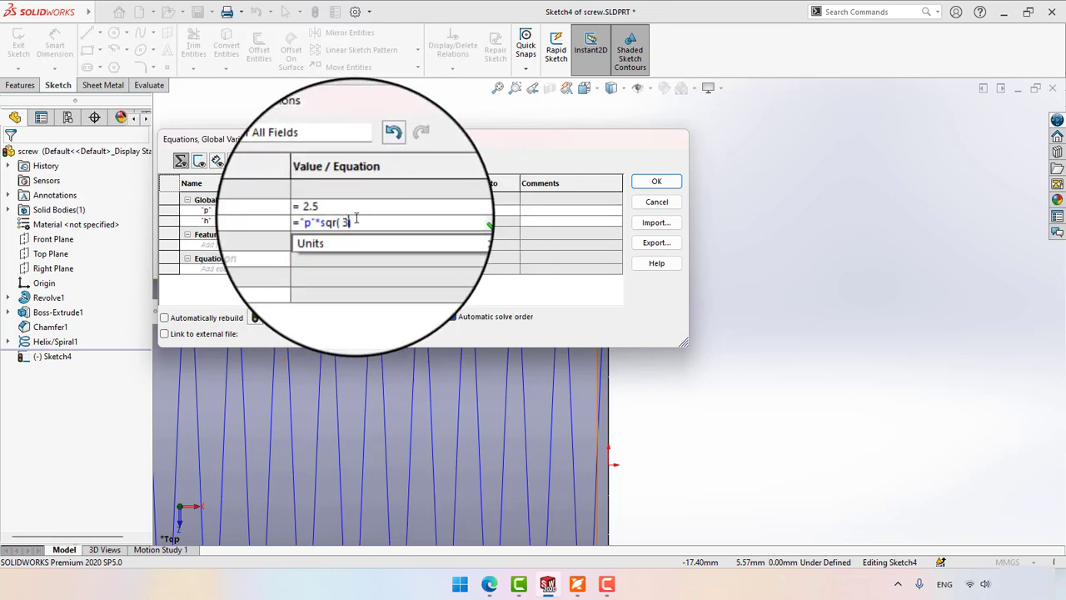
type("/2")
key("Return")
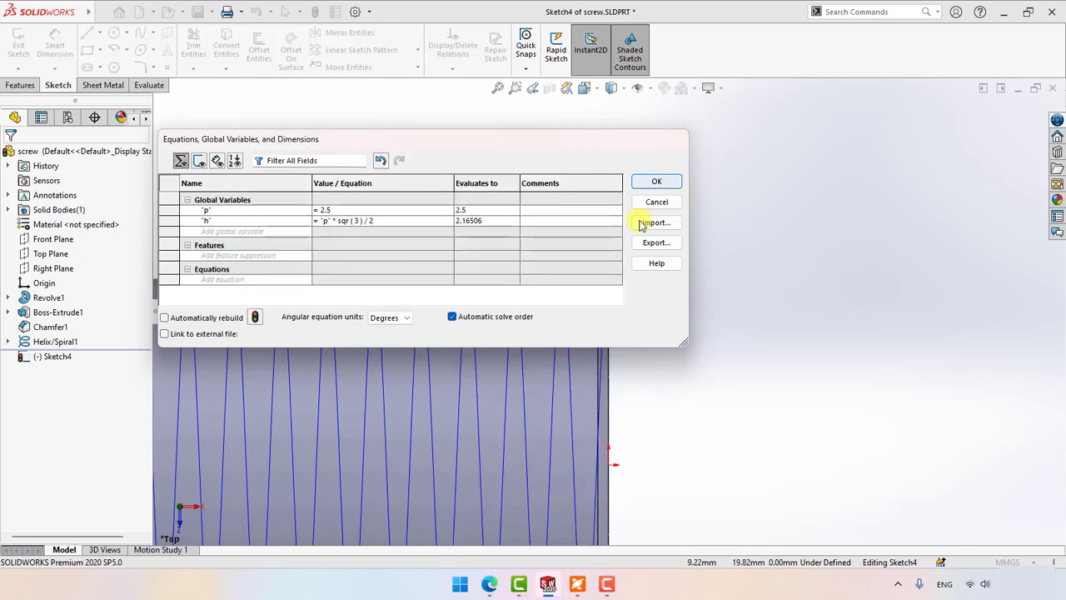
left_click(650, 183)
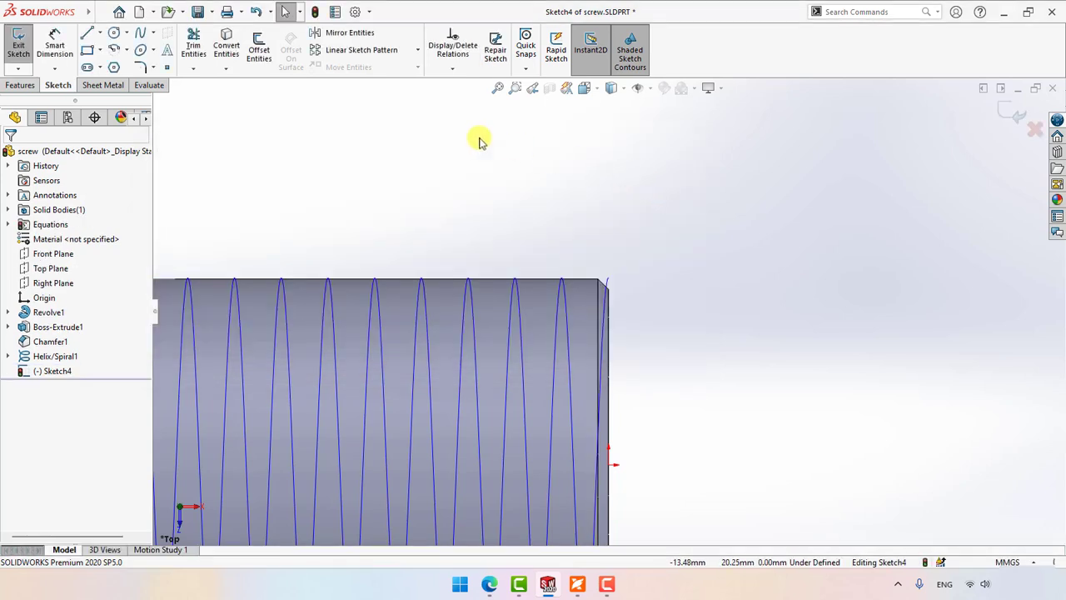
- Sketch a closed inverted trapezoid about 6 mm high beyond the shank's chamfered end, with horizontal bases and the wider one uppermost
left_click(84, 34)
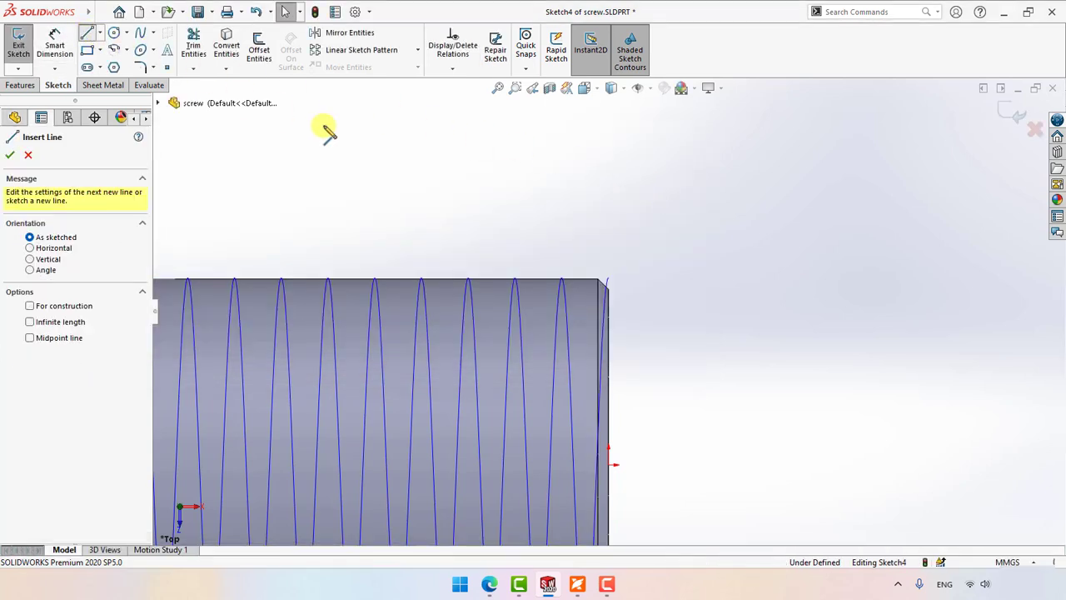
left_click(609, 238)
left_click(747, 237)
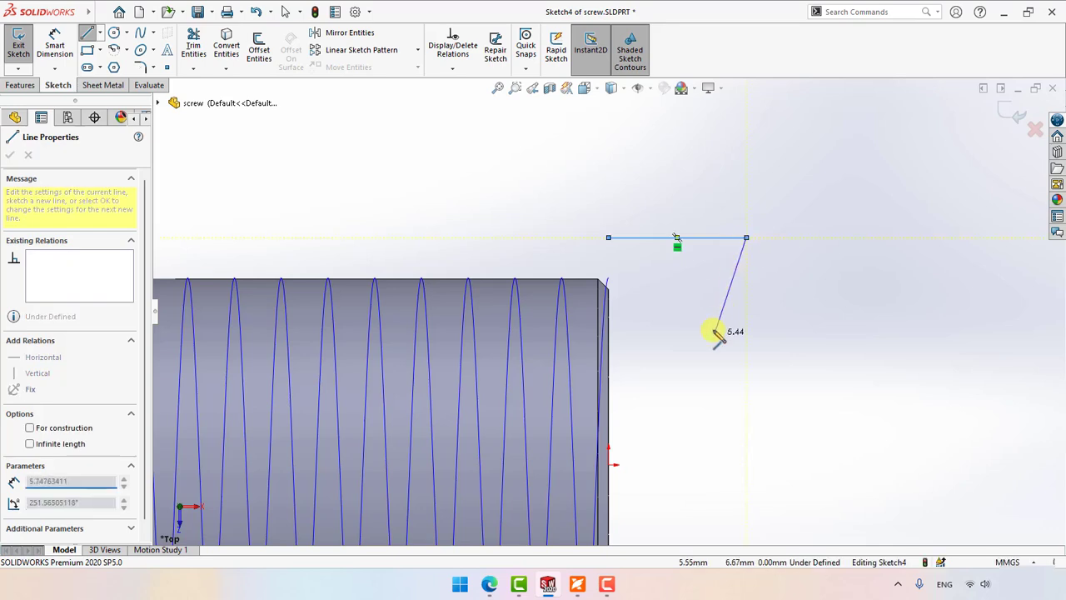
left_click(706, 349)
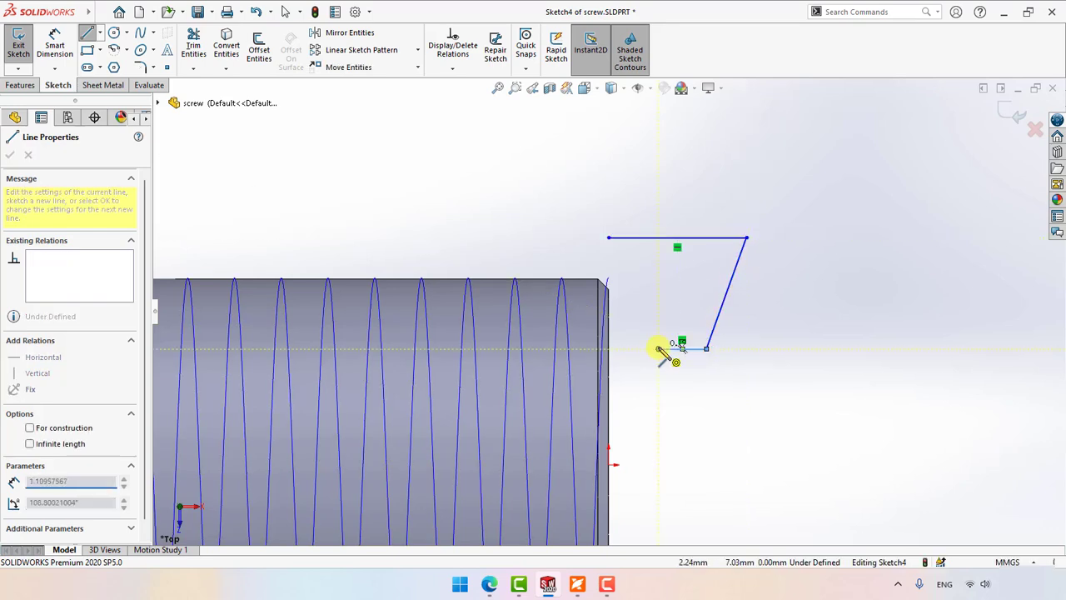
left_click(658, 348)
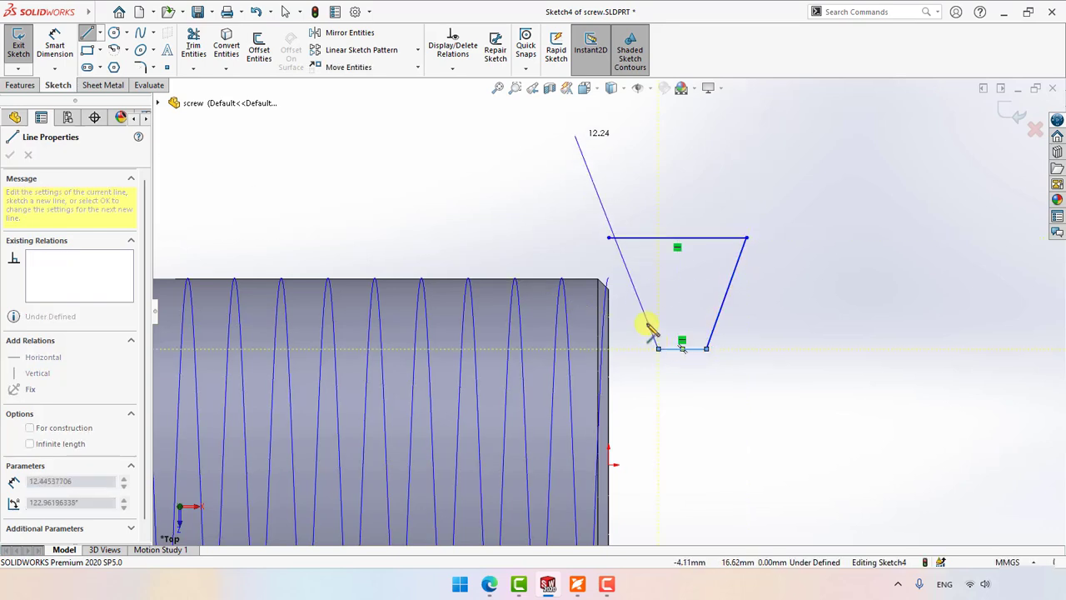
left_click(609, 239)
- Dimension the angle between the trapezoid's slanted sides as 60° and the right side's angle to the short base as 60°
left_click(55, 46)
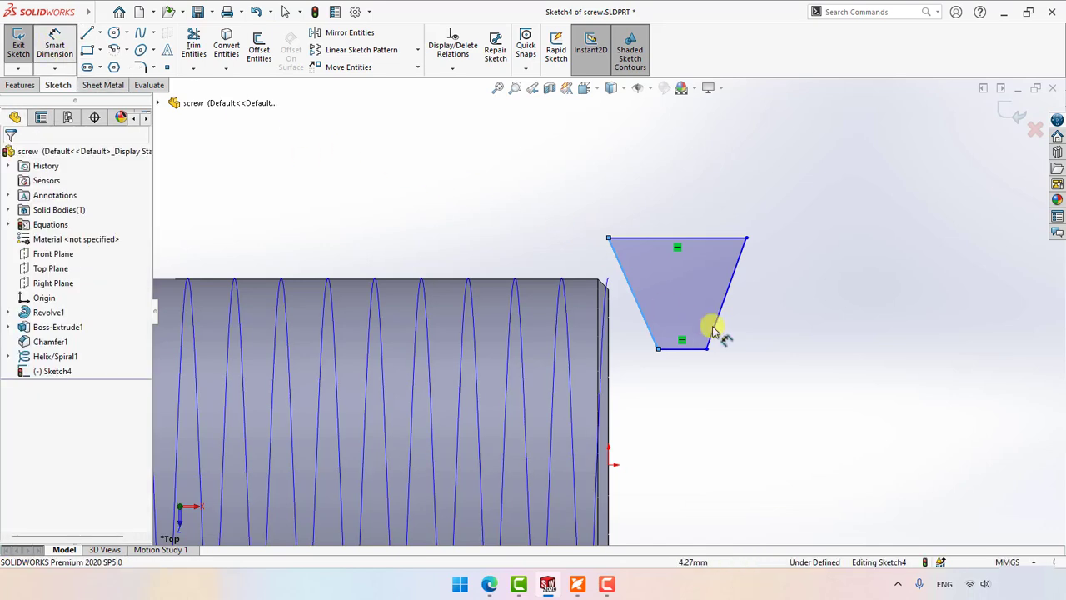
left_click(648, 325)
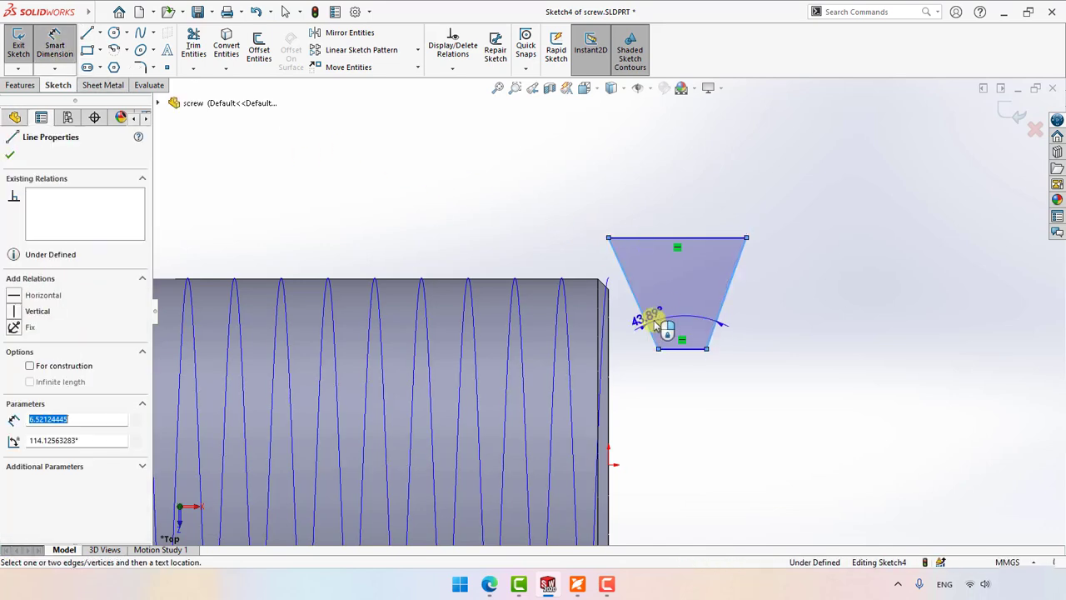
left_click(679, 312)
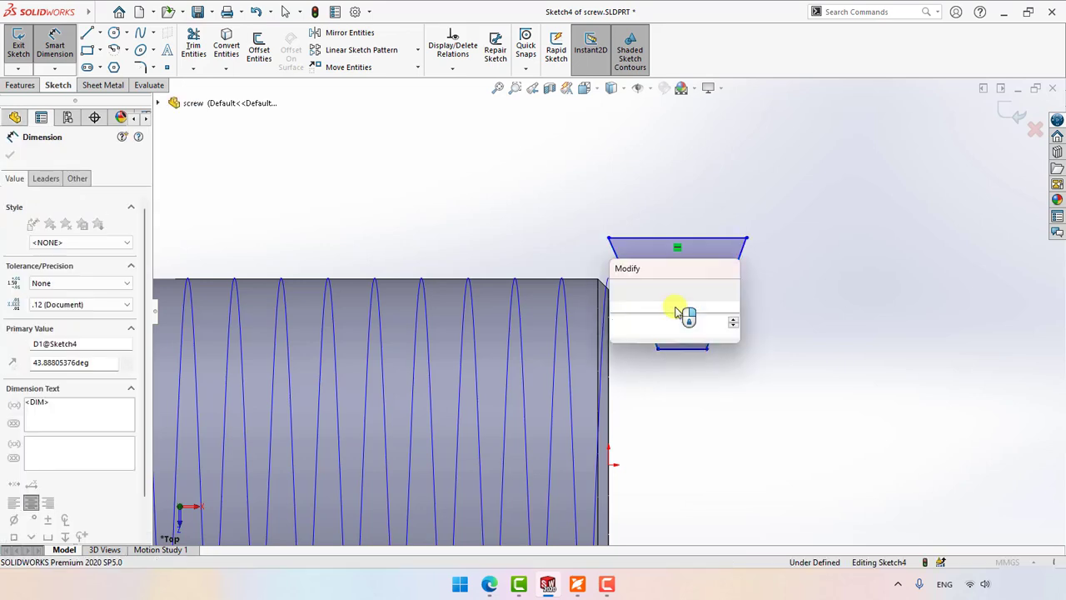
key("Return")
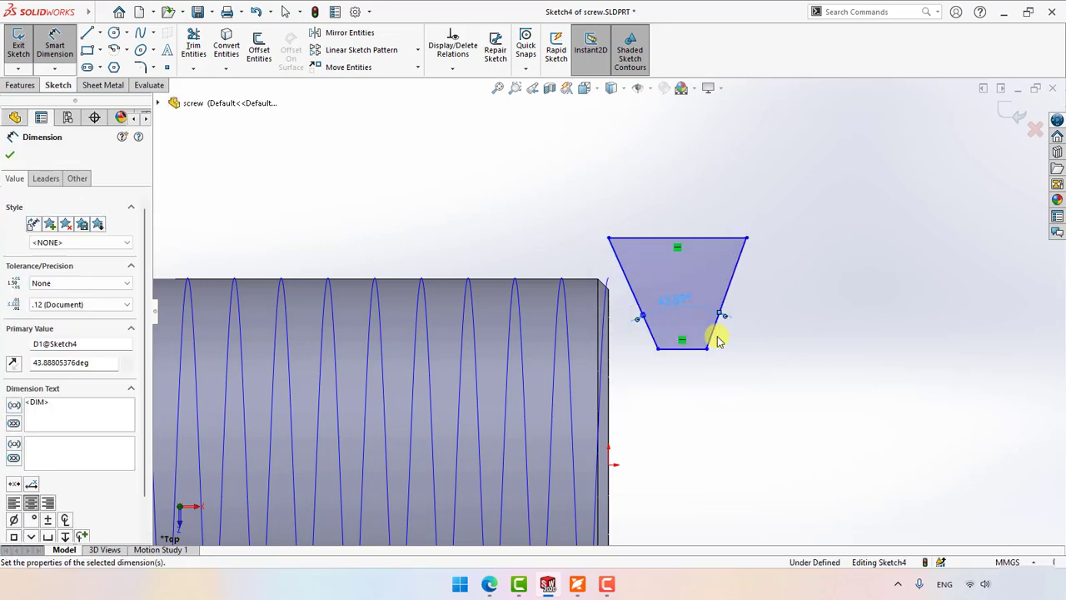
left_click(717, 341)
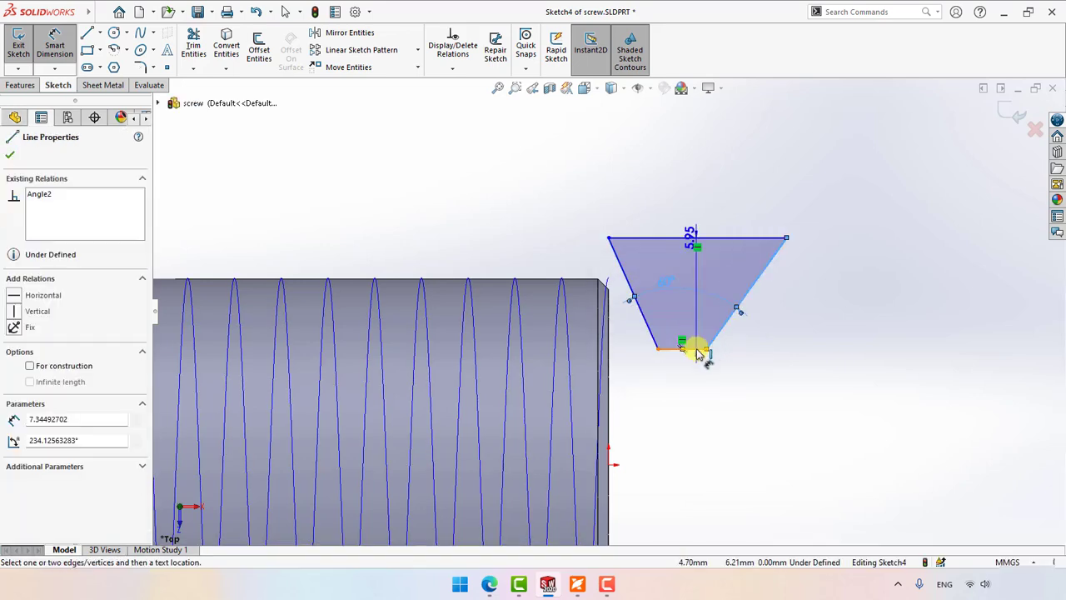
left_click(697, 349)
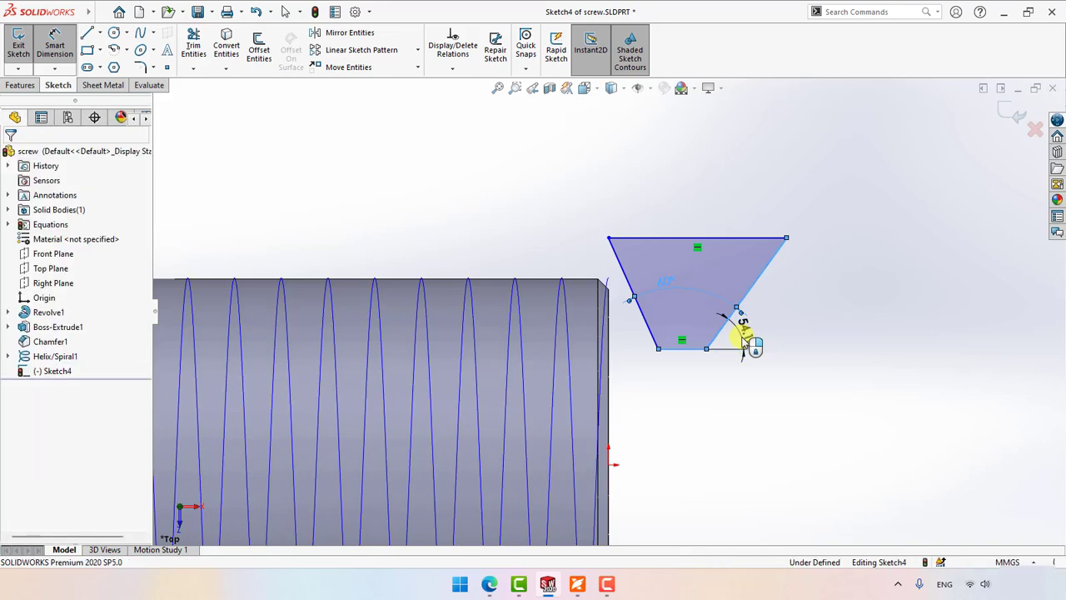
left_click(744, 342)
key("Return")
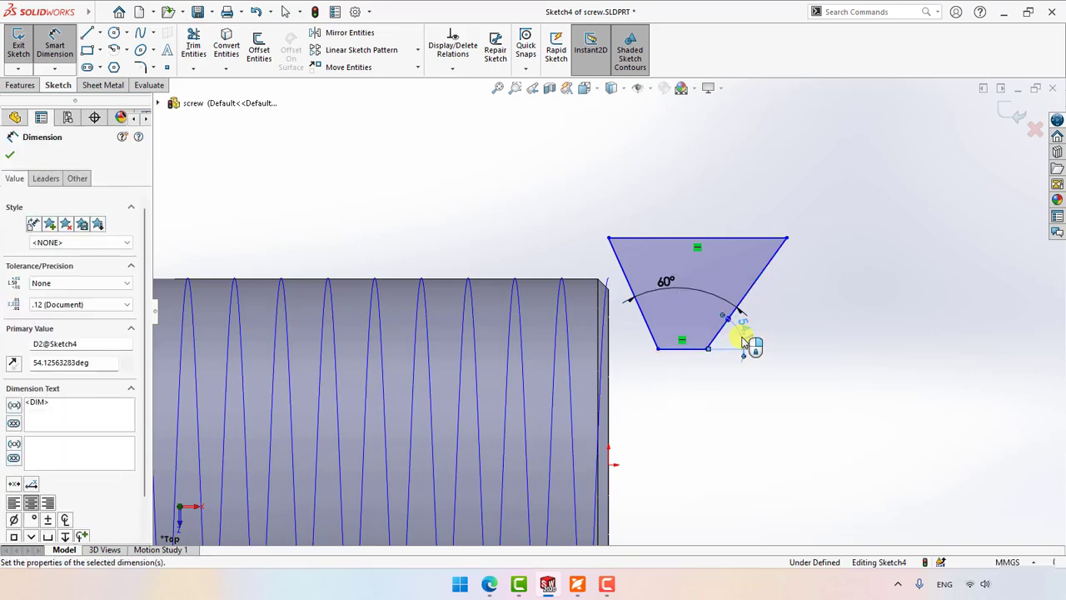
- Dimension the trapezoid's upper base and link its length to the global variable p
left_click(637, 239)
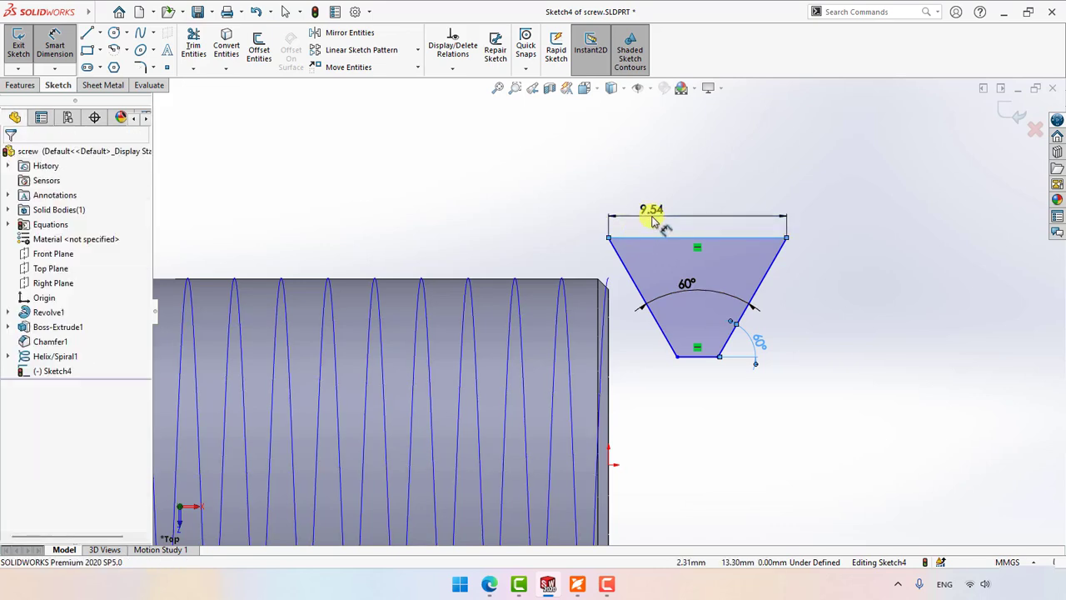
left_click(654, 221)
type("=p")
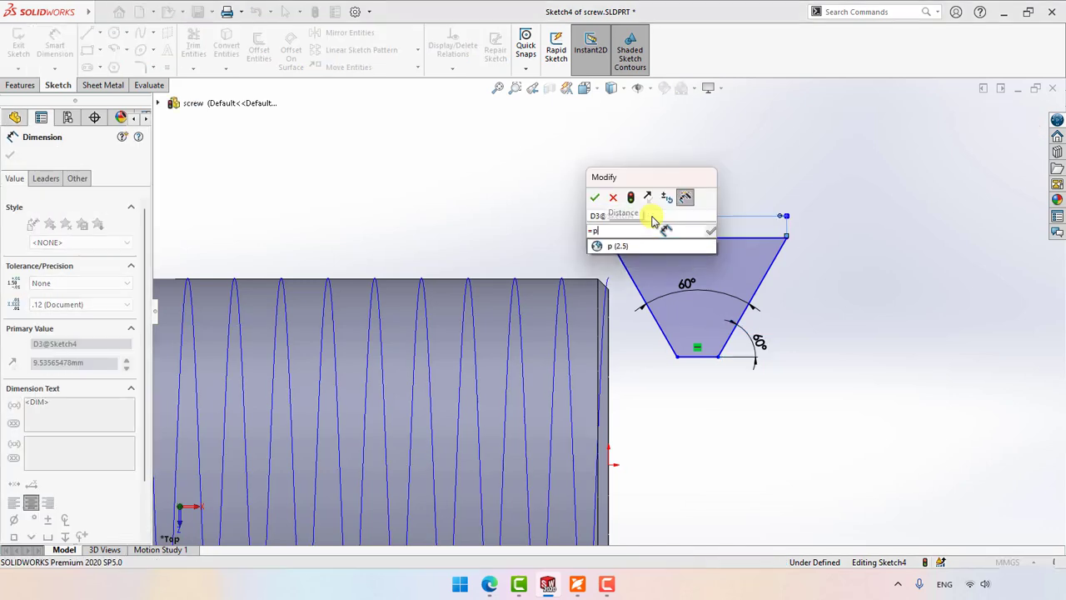
left_click(633, 245)
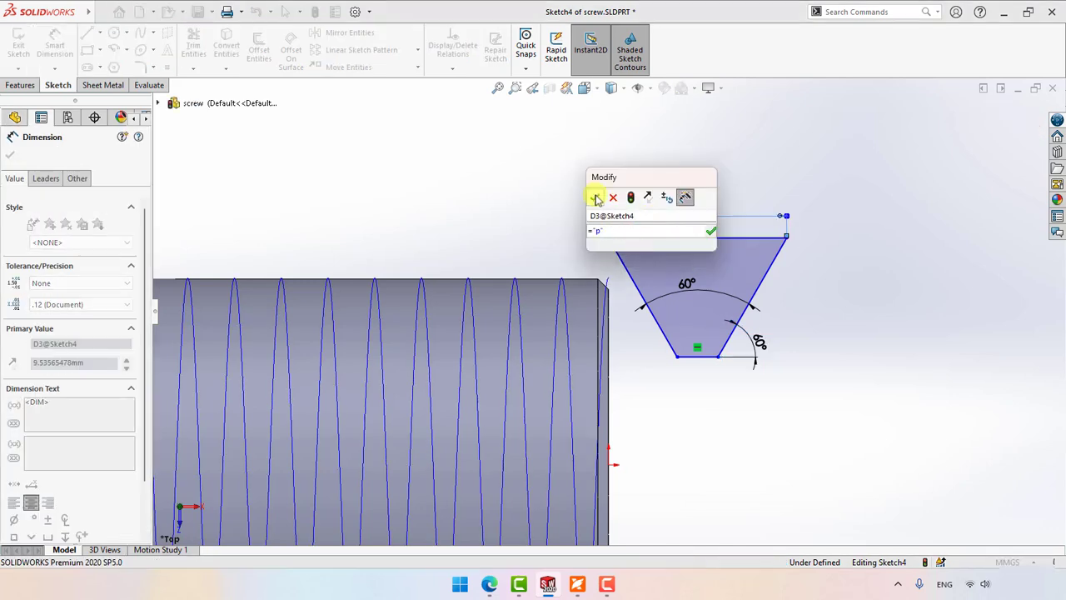
left_click(594, 197)
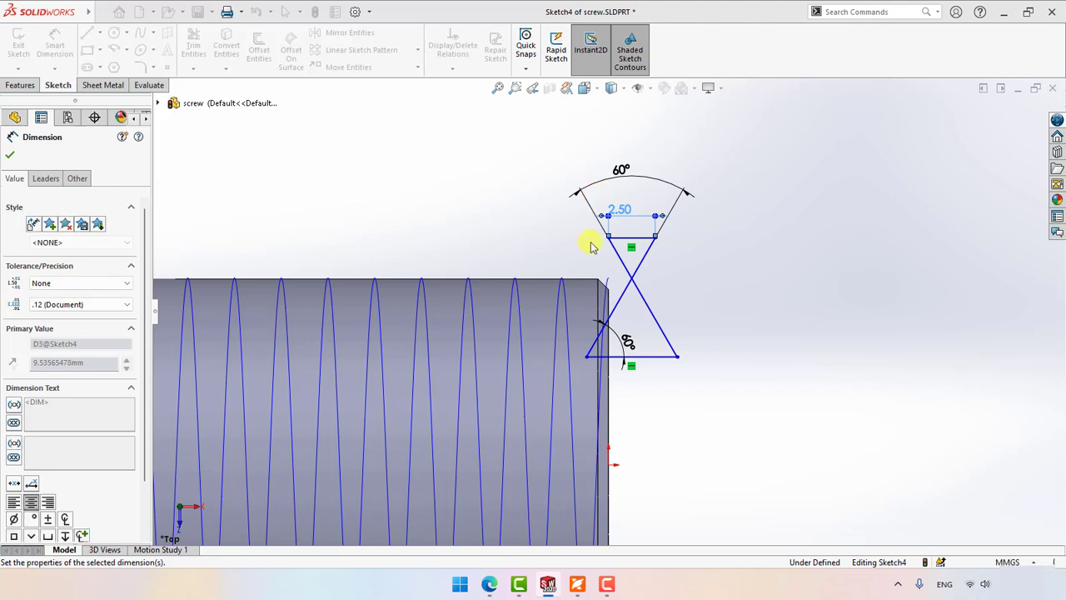
key("Escape")
- Reposition the trapezoid's short base so the slanted sides no longer cross and the wider base stays uppermost
mouse_move(597, 340)
left_mouse_down()
mouse_move(676, 278)
mouse_move(646, 261)
mouse_move(673, 274)
mouse_move(669, 284)
left_mouse_up()
scroll(669, 283, "down", 3)
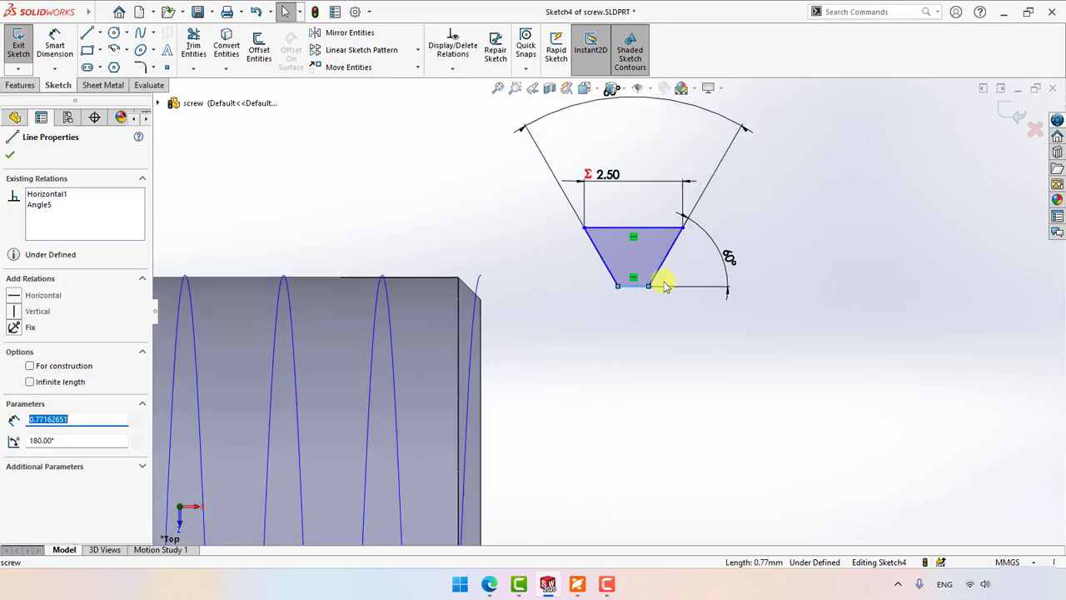
- Consult the ISO 68-1 thread profile in Foxit PDF Reader and, back in SOLIDWORKS, dimension the trapezoid's short base as "p"/4
scroll(666, 286, "down", 2)
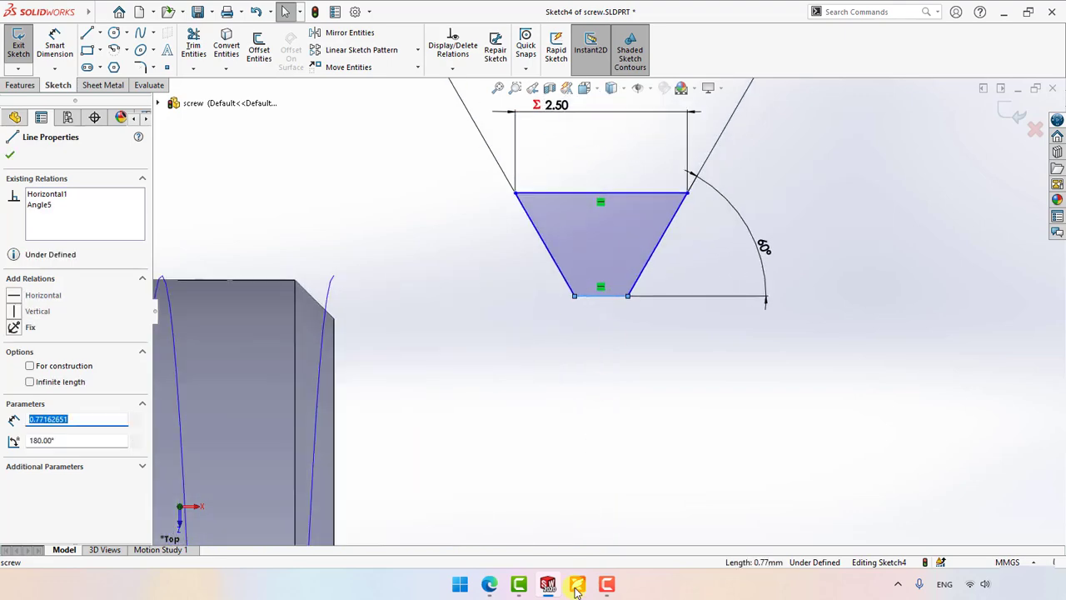
left_click(566, 533)
scroll(559, 374, "up", 5)
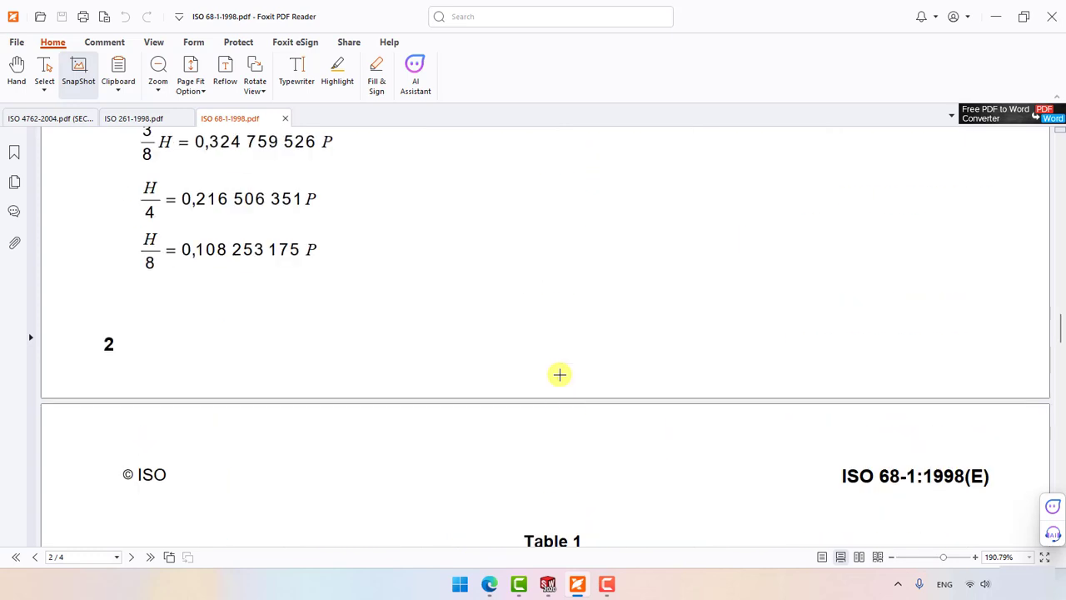
scroll(559, 374, "up", 10)
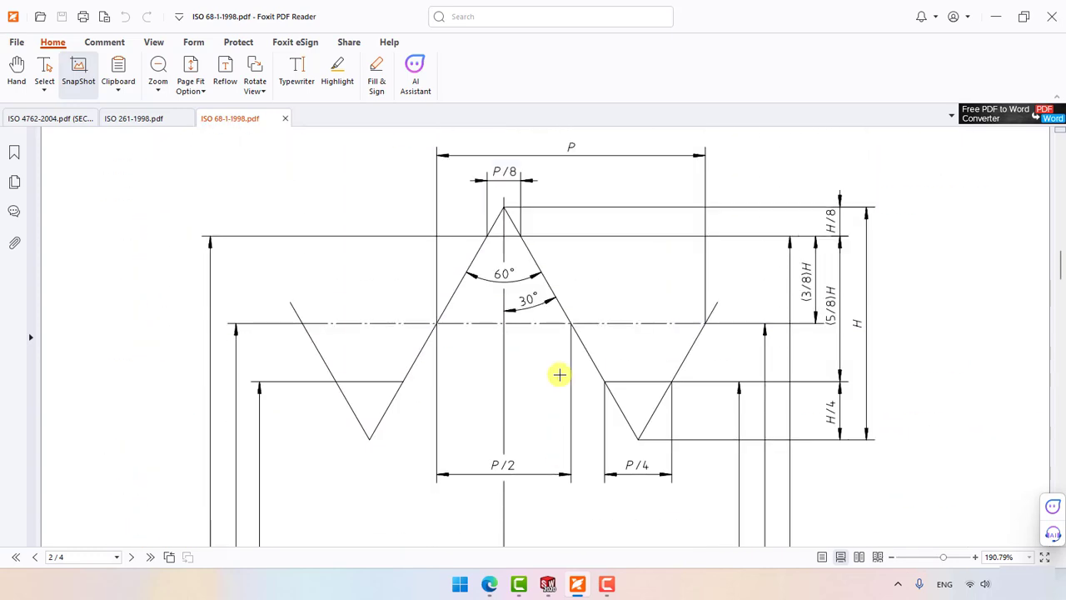
left_click(578, 585)
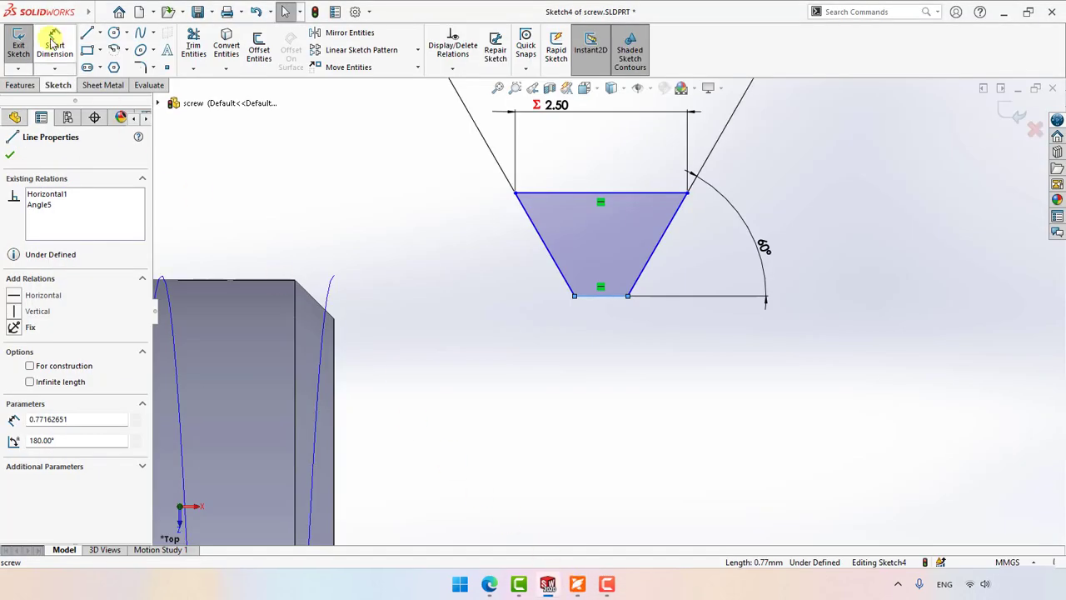
left_click(54, 43)
left_click(593, 310)
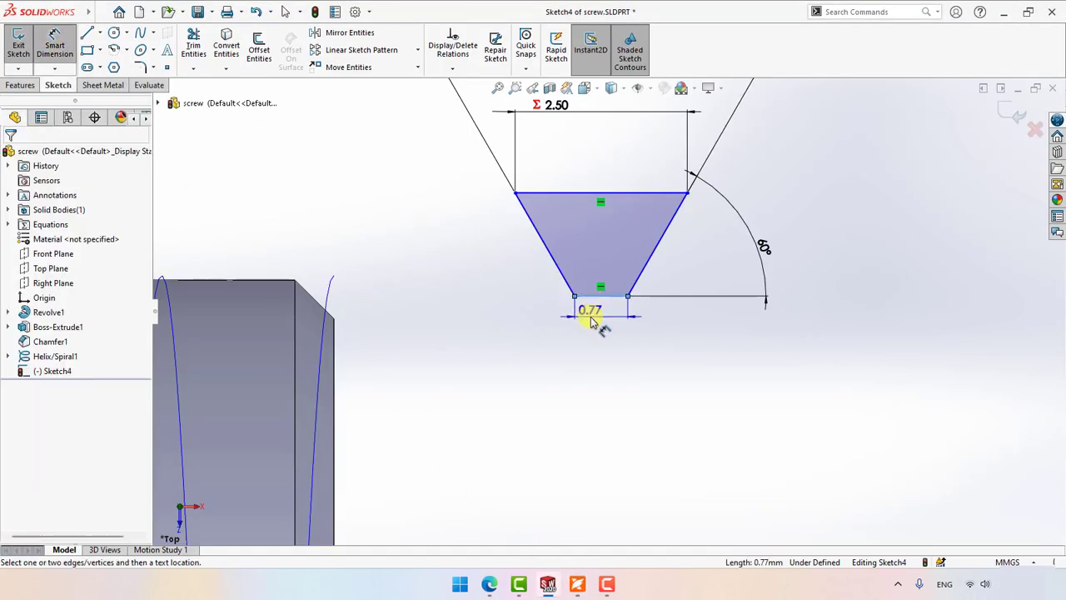
left_click(591, 320)
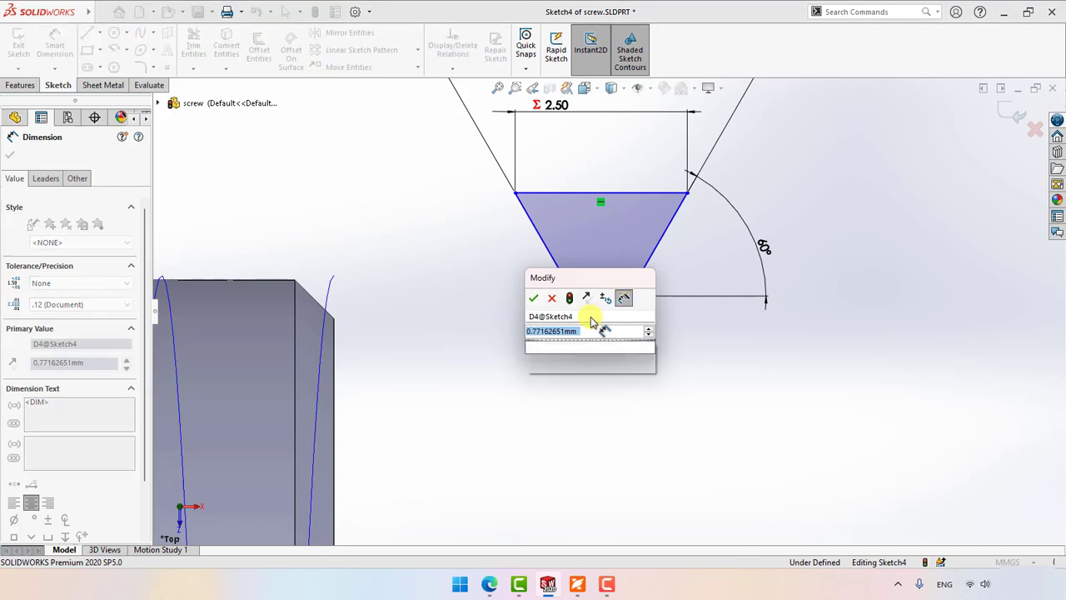
type("=")
mouse_move(623, 342)
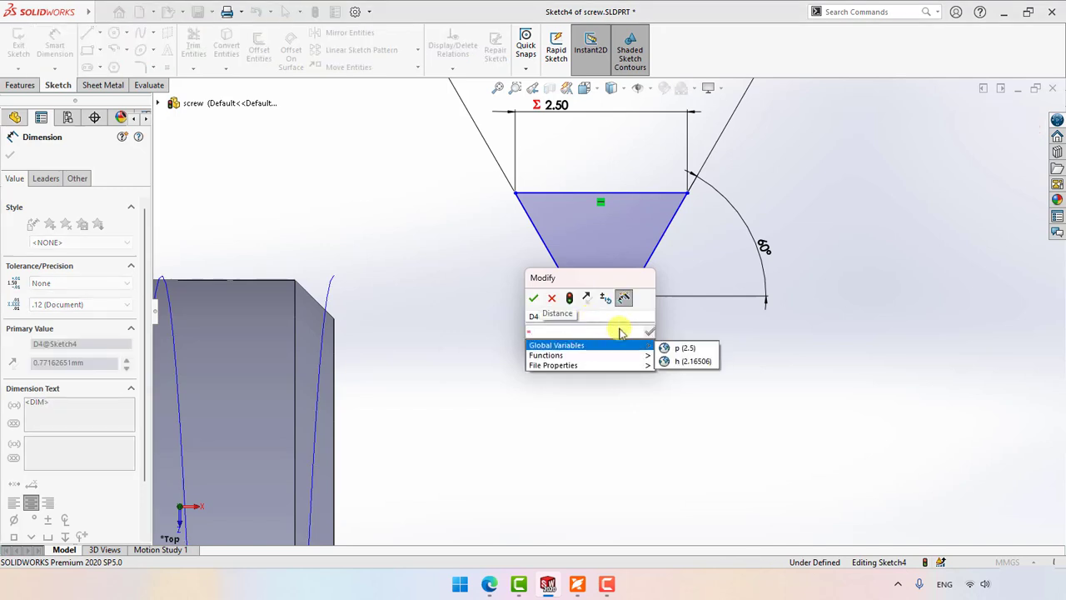
left_click(679, 348)
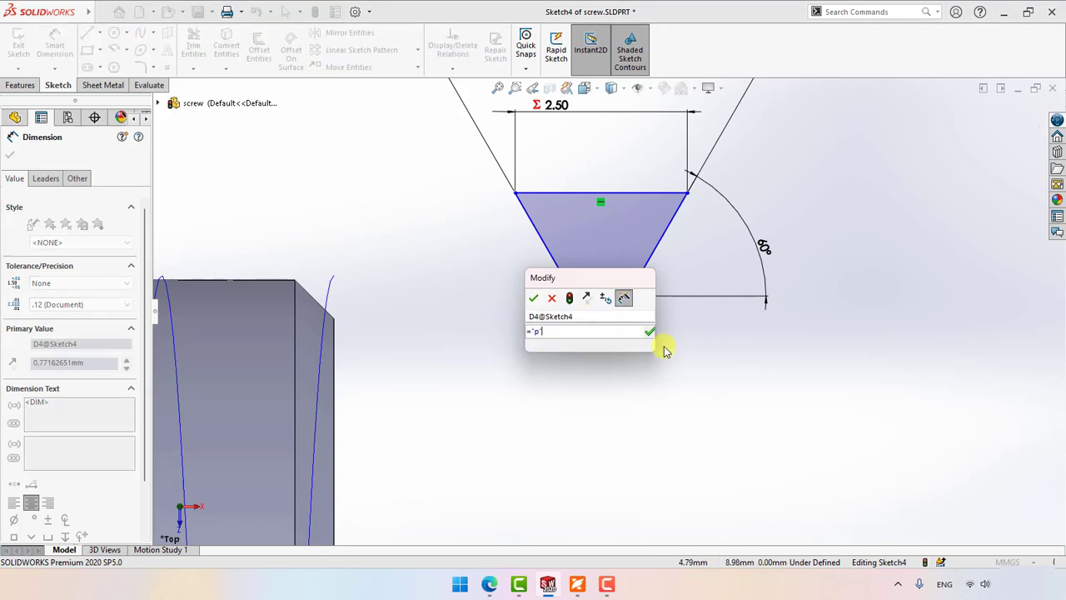
type("/4")
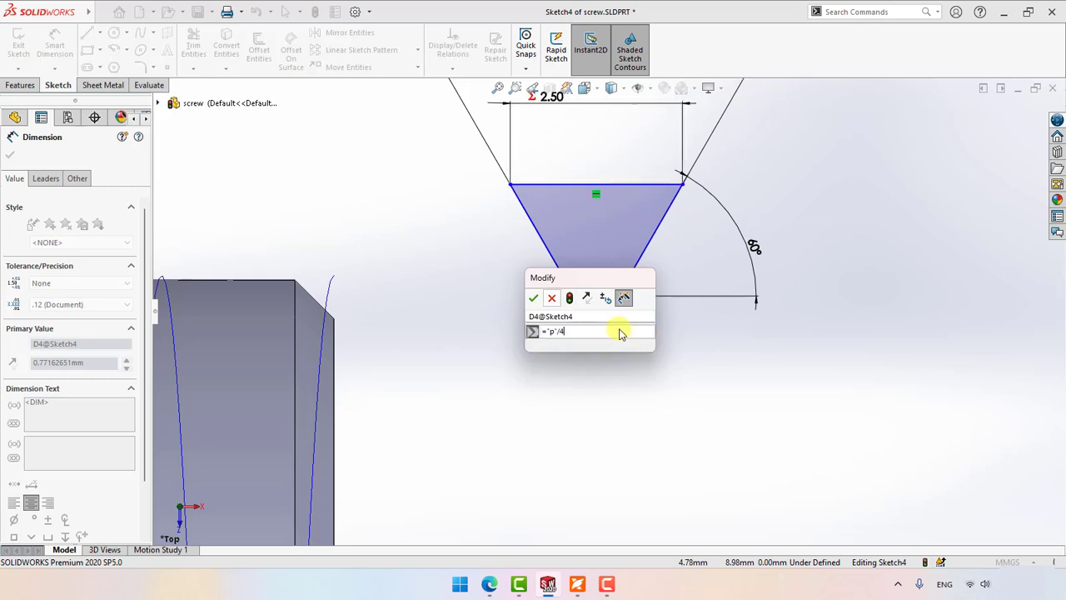
left_click(534, 298)
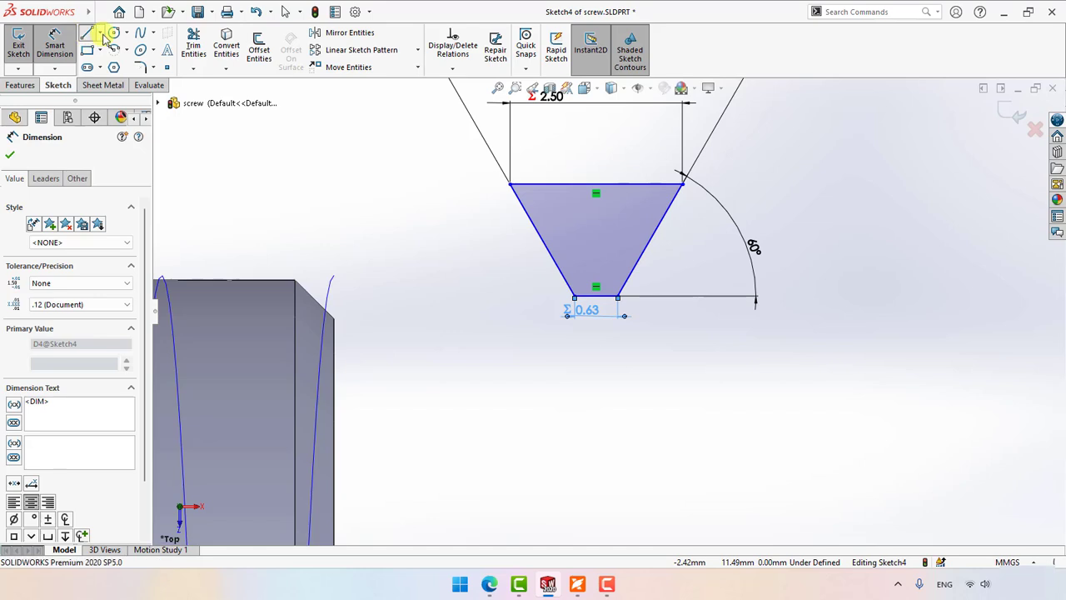
- Sketch a horizontal centerline about 3.2 mm long just above the shank's upper edge, extending past the chamfered end
left_click(87, 33)
left_click(100, 33)
left_click(115, 65)
left_click(264, 267)
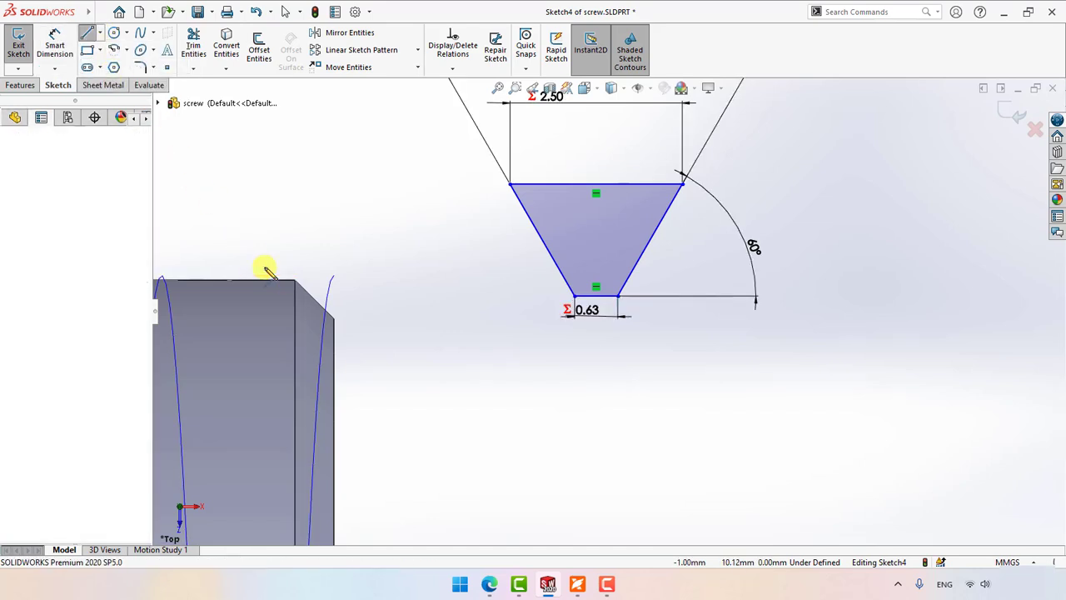
left_click(488, 266)
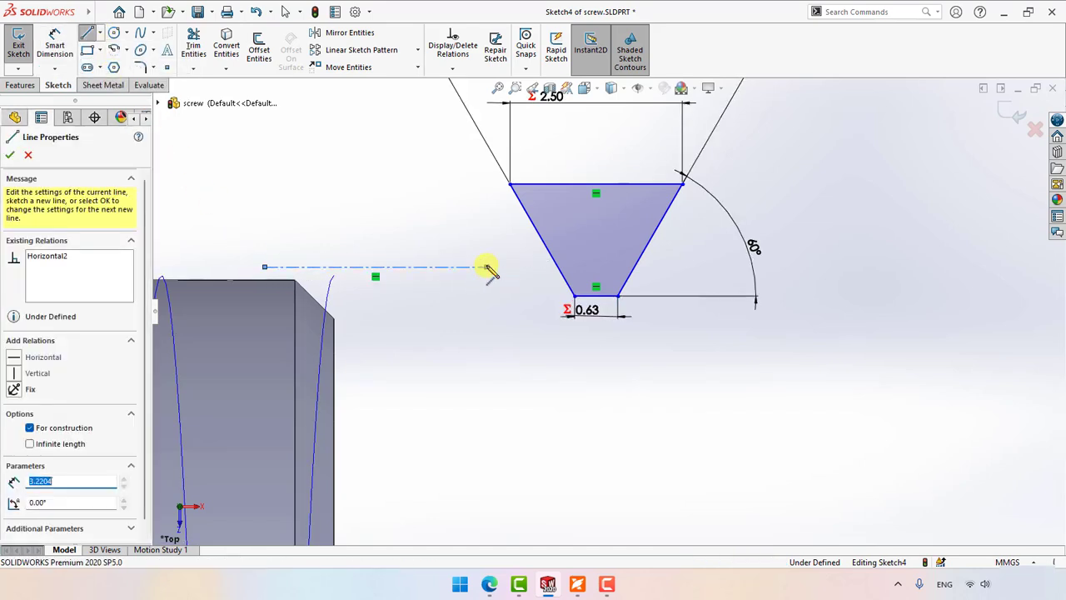
key("Escape")
- Dimension the centerline's vertical distance from the origin as 10 mm
left_click(57, 48)
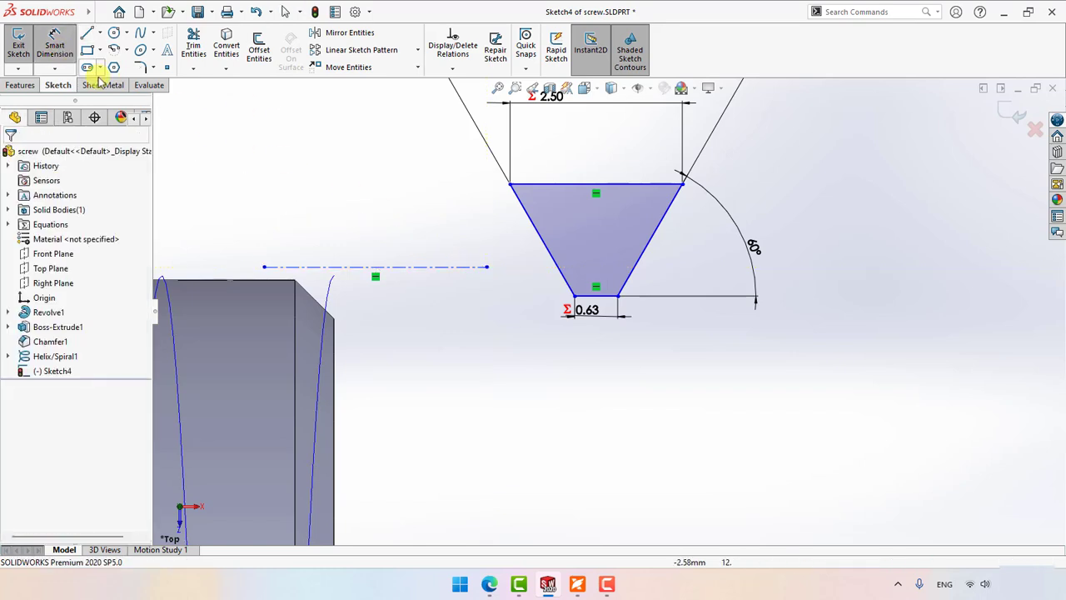
left_click(332, 269)
scroll(336, 272, "up", 5)
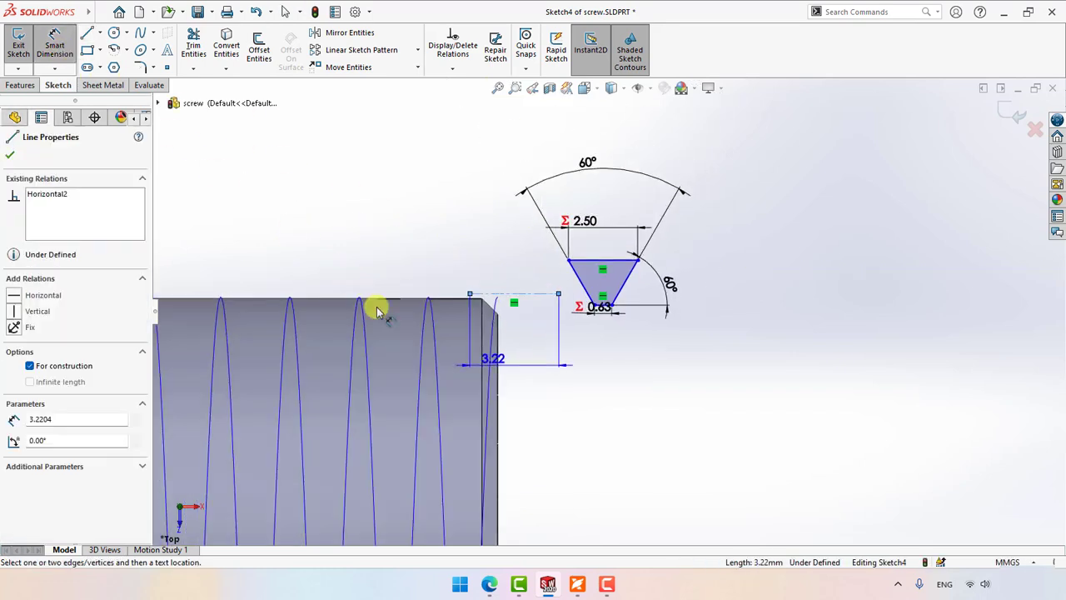
scroll(545, 468, "up", 2)
left_click(544, 465)
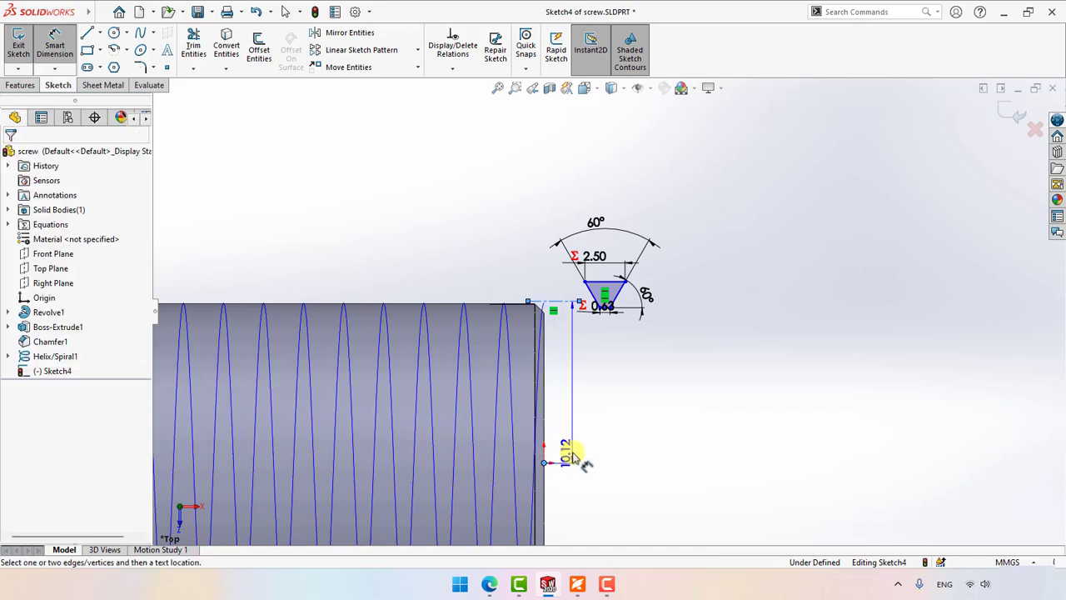
left_click(621, 439)
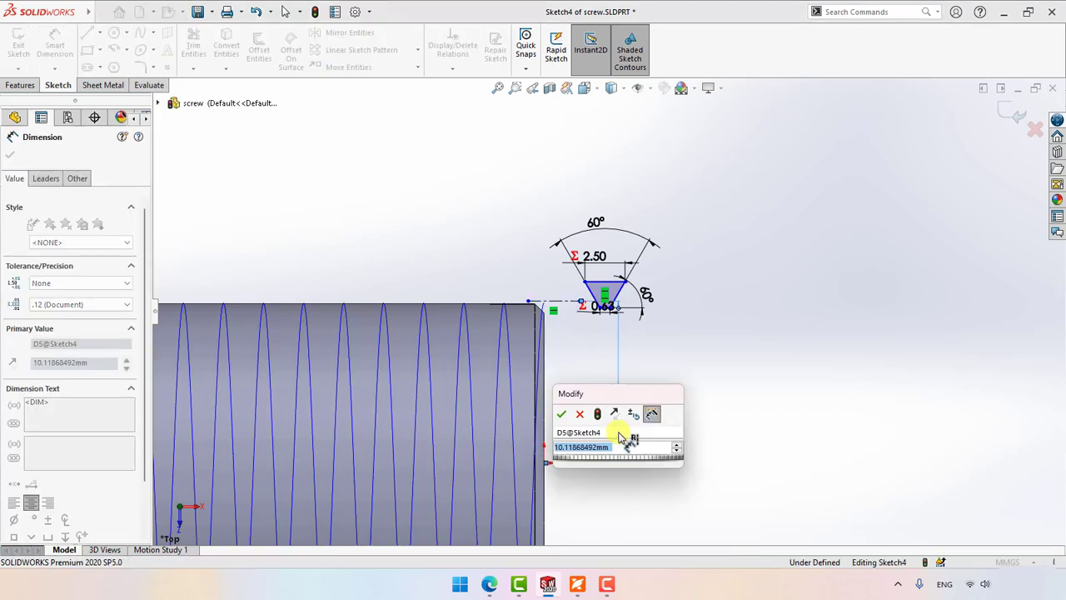
key("Return")
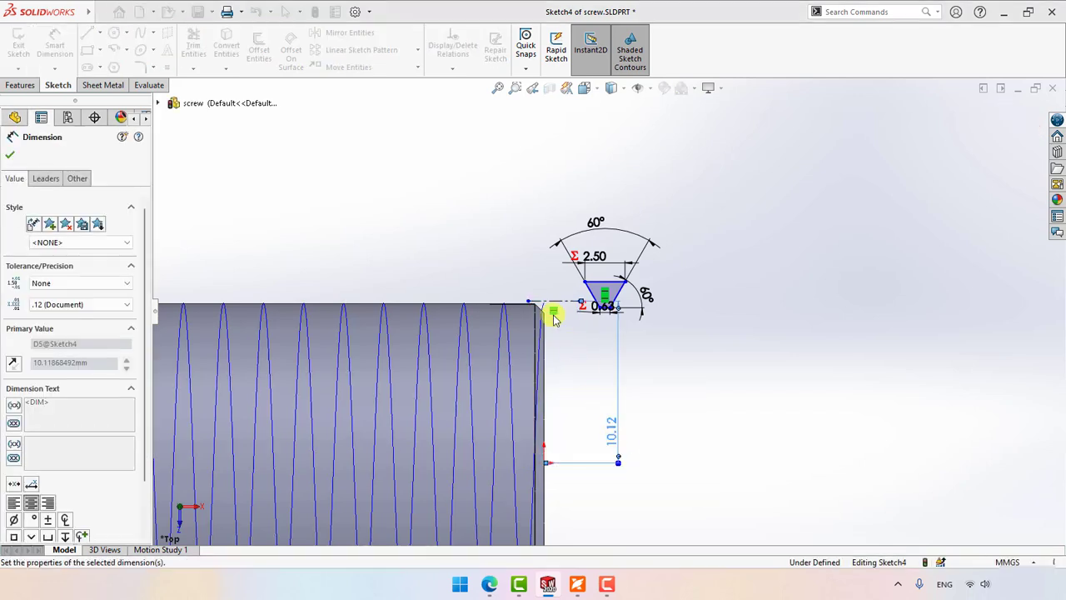
scroll(556, 317, "down", 5)
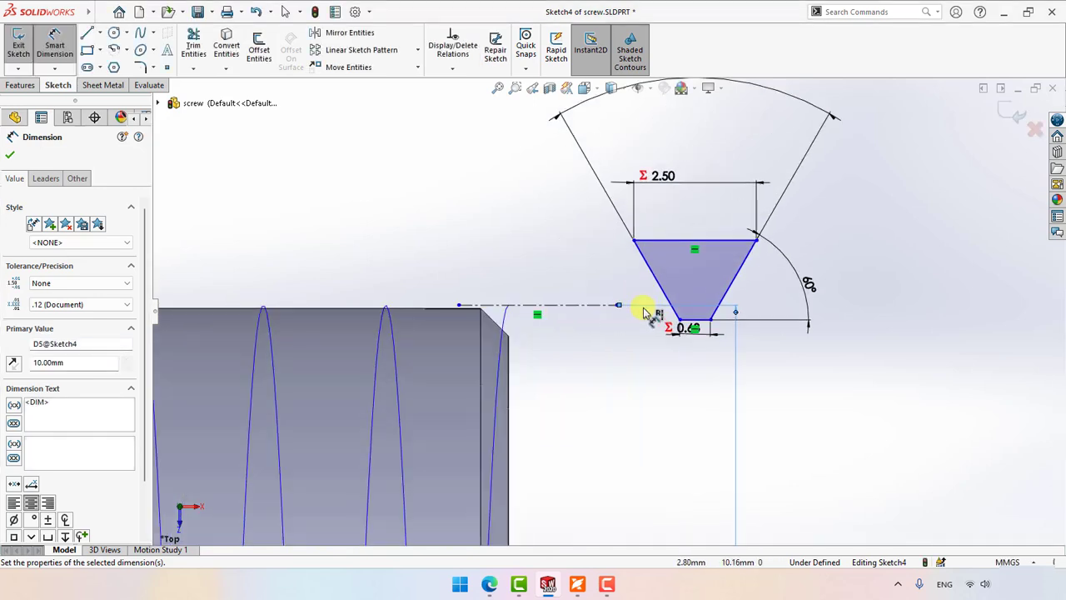
- Dimension the distance between the trapezoid's upper base and the centerline as "h"/8, checking it against the ISO 68-1 drawing
left_click(644, 243)
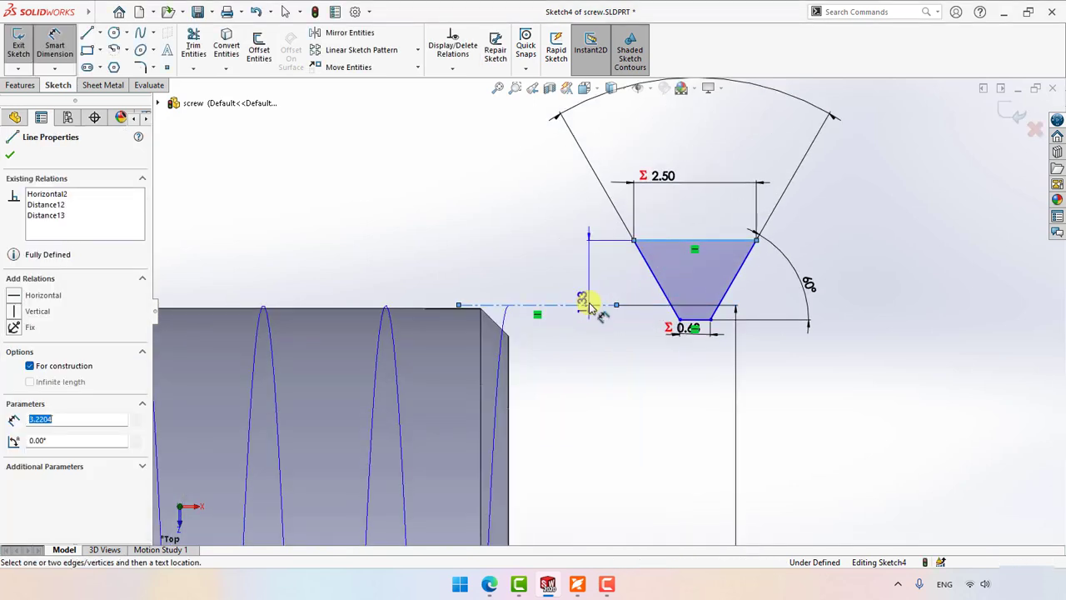
left_click(588, 304)
left_click(565, 271)
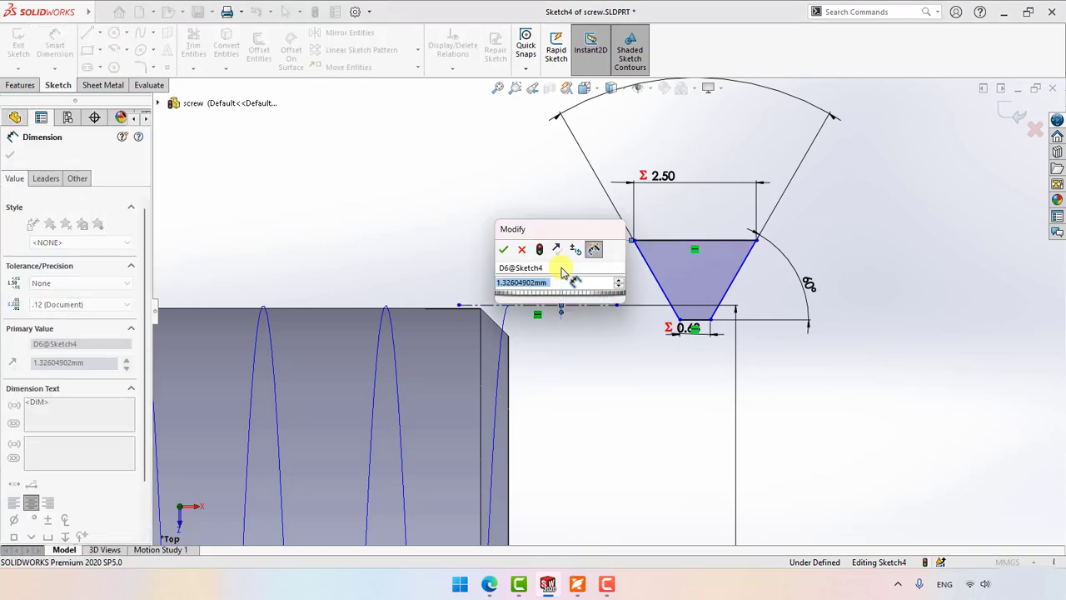
type("\"h")
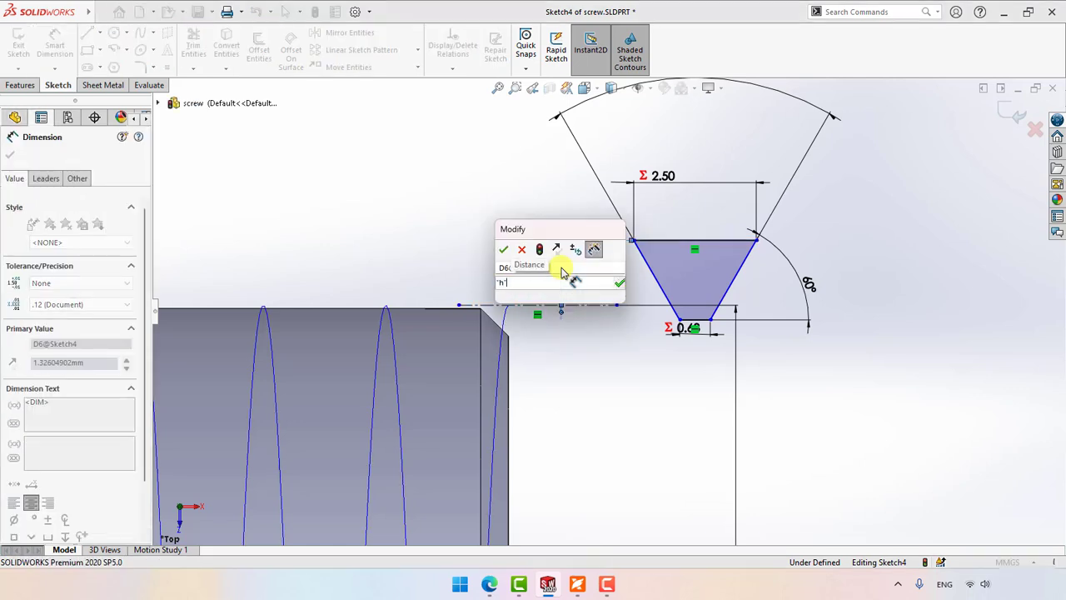
type("\"/8")
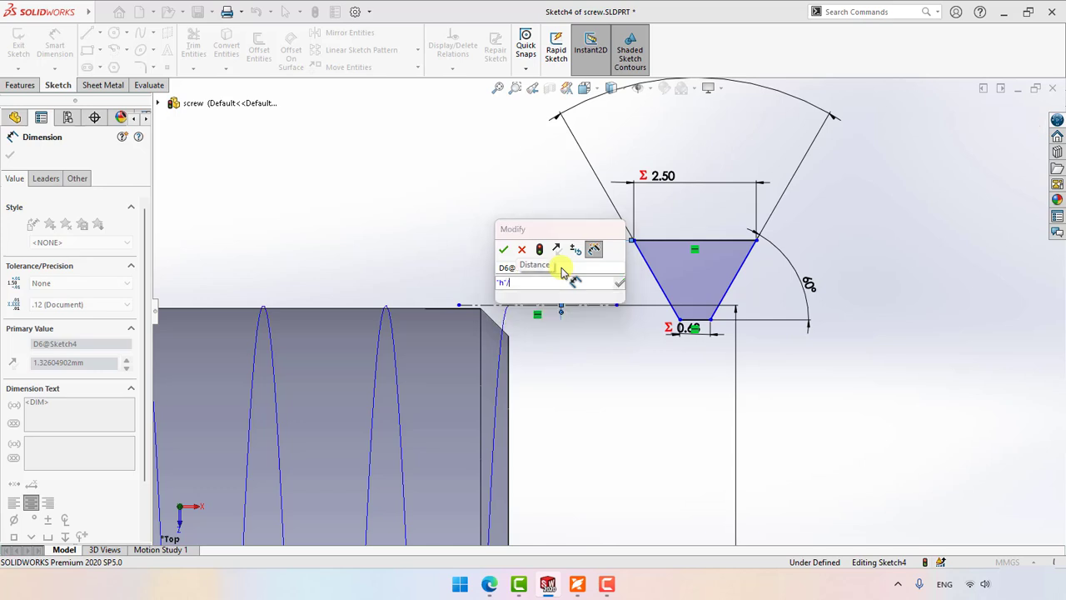
key("Return")
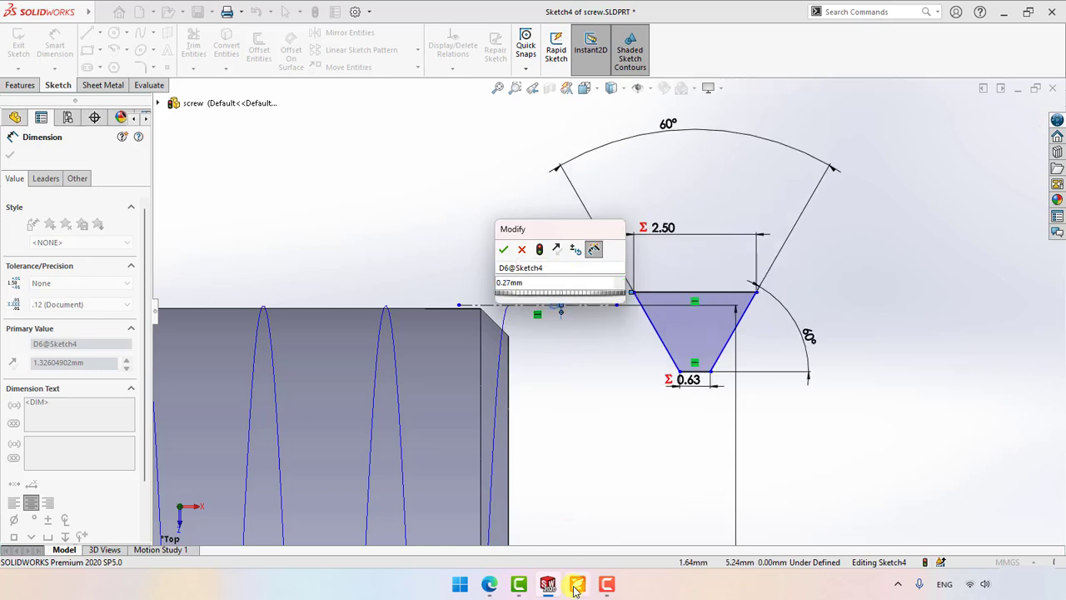
left_click(576, 585)
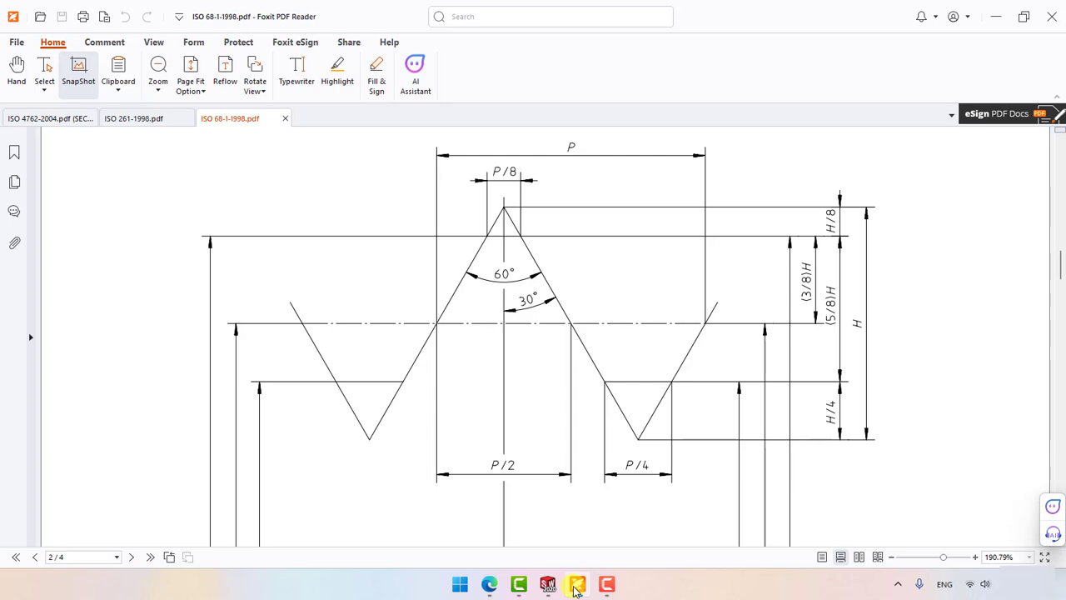
left_click(575, 586)
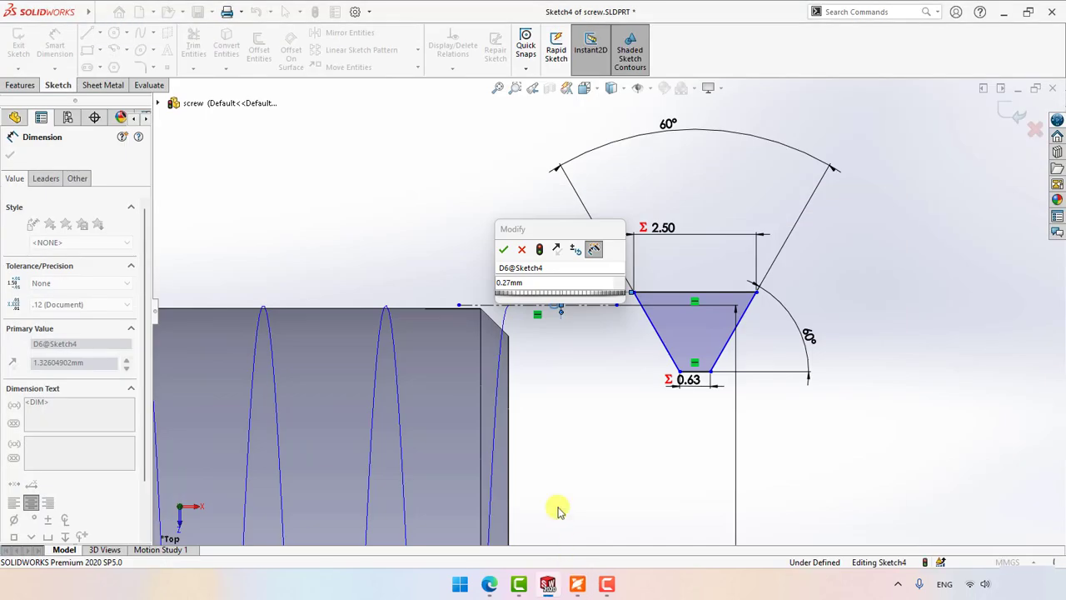
left_click(503, 251)
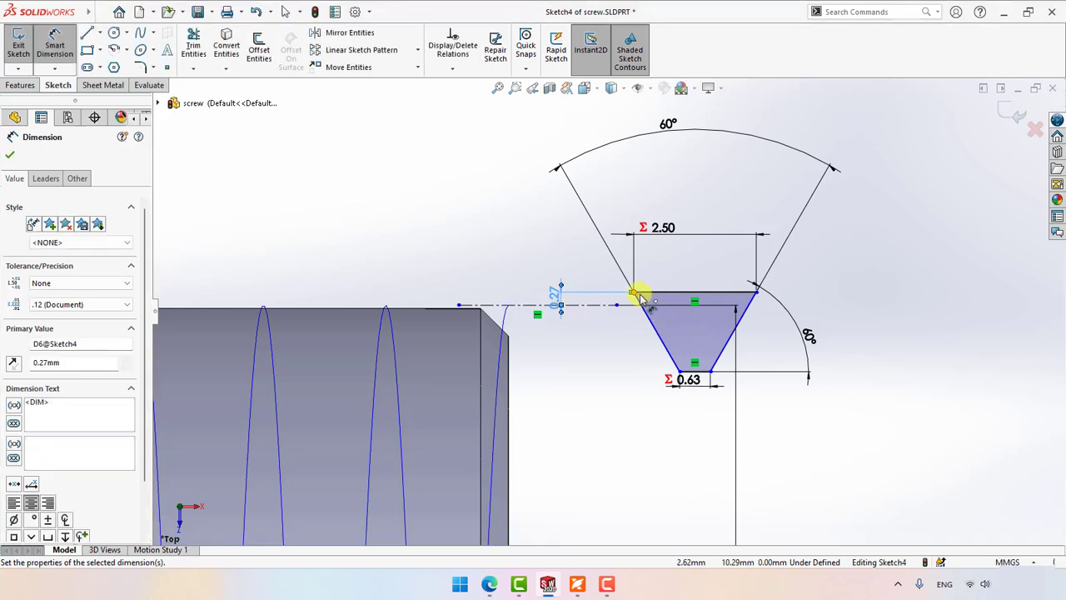
- Slide the trapezoid horizontally towards the shank so it overlaps the chamfered end around the helix's end point
left_click_drag(637, 294, 464, 292)
scroll(526, 379, "down", 3)
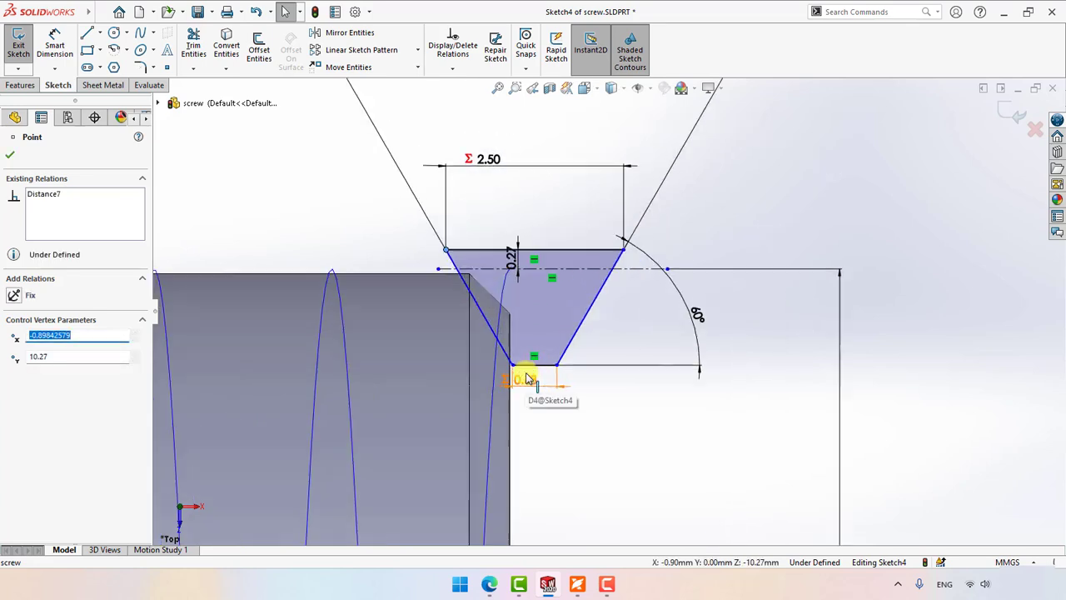
left_click(542, 363)
scroll(525, 259, "down", 3)
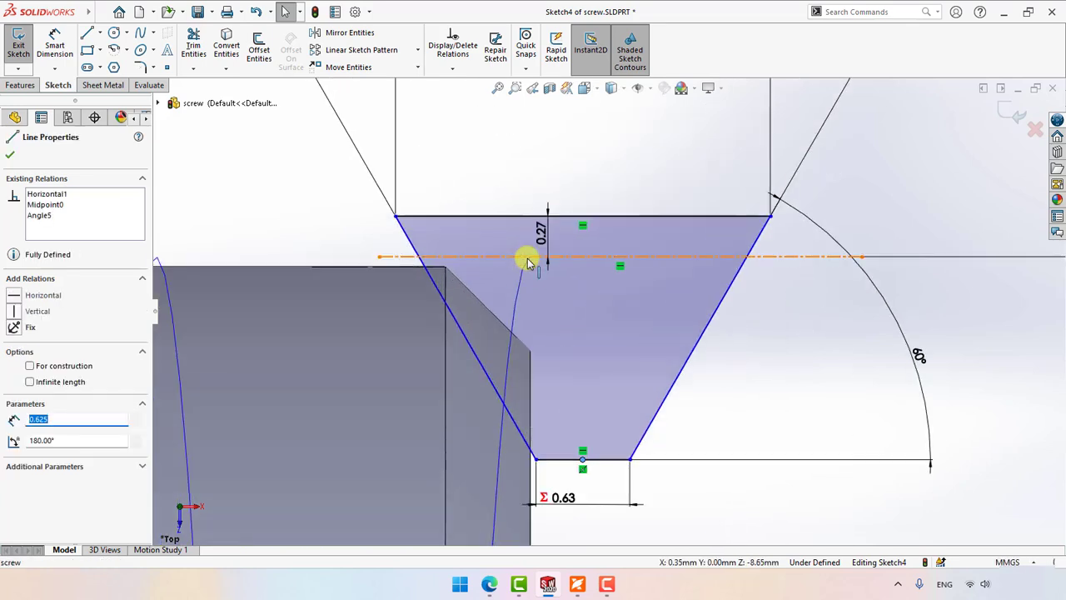
key("Escape")
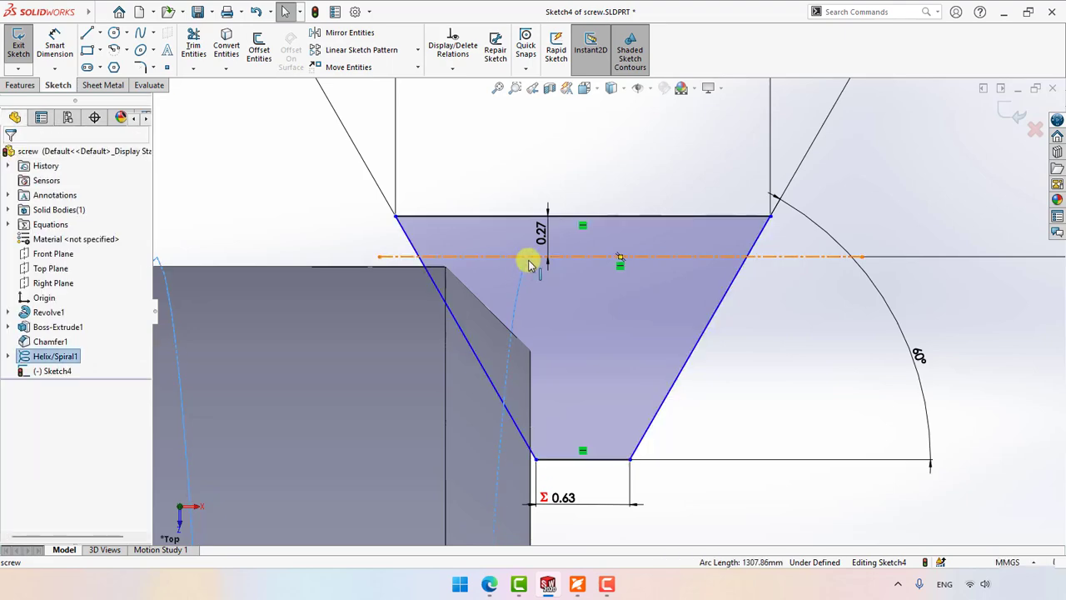
scroll(423, 255, "up", 4)
scroll(423, 255, "down", 4)
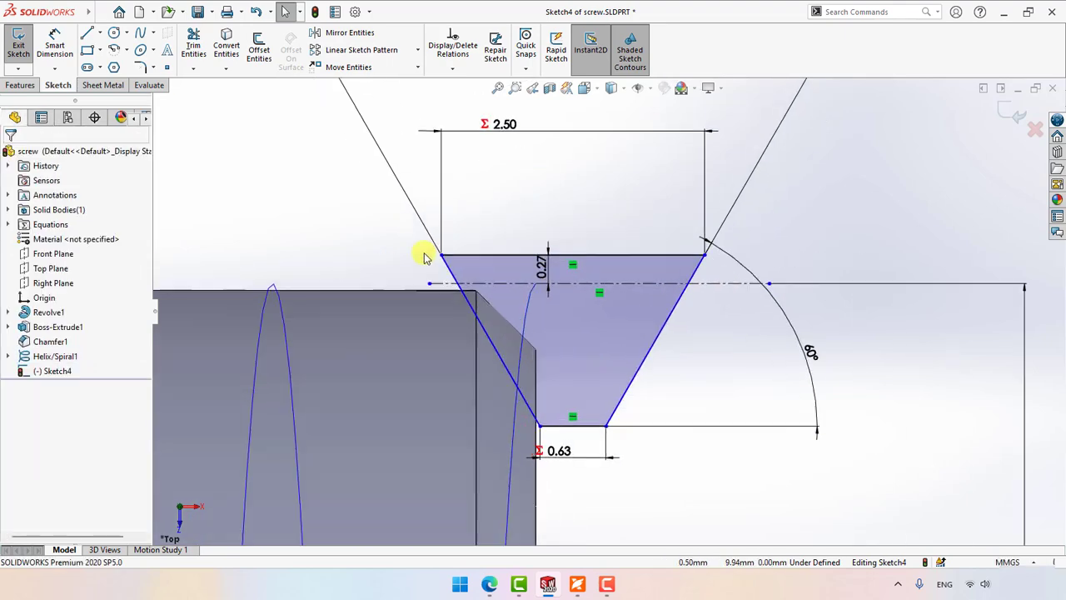
- Move the trapezoid just beyond the shank's chamfered end, shorten the centerline above the chamfer, and reposition its two dimensions beside it
left_click(513, 284)
left_click_drag(520, 490, 683, 483)
left_click(507, 285)
scroll(816, 292, "up", 1)
left_click_drag(809, 288, 452, 259)
left_click_drag(538, 289, 397, 294)
left_click_drag(978, 379, 452, 363)
left_click(529, 288)
left_click(711, 460)
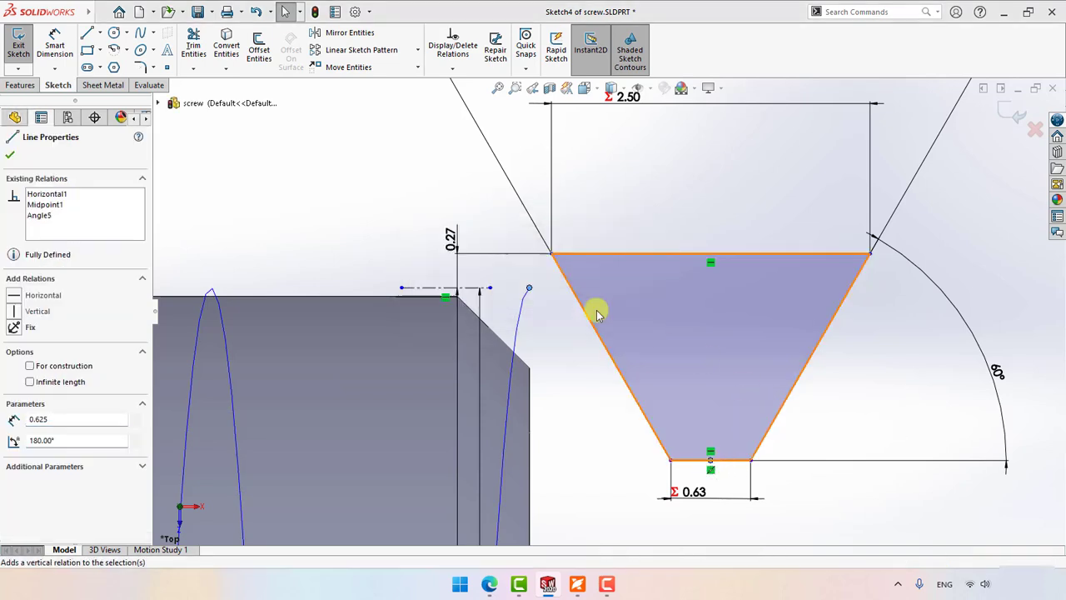
key("Escape")
left_click(710, 459)
left_click(530, 290)
left_click(578, 381)
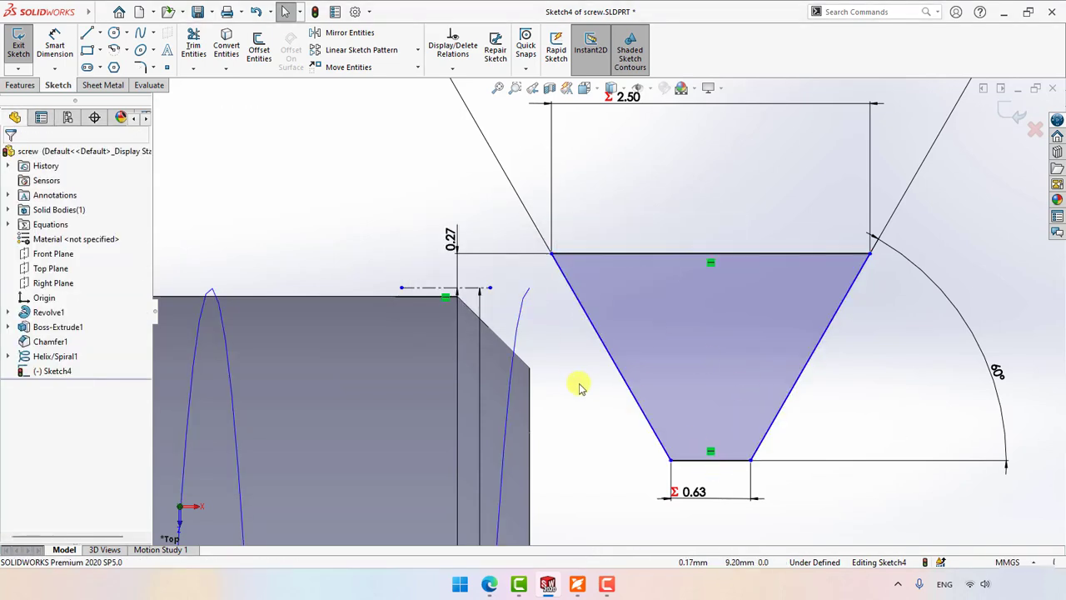
- Place the trapezoid's lower corner nearest the shank on the end face edge as a coincident point, and finish the sketch
left_click_drag(670, 459, 531, 424)
left_click(560, 222)
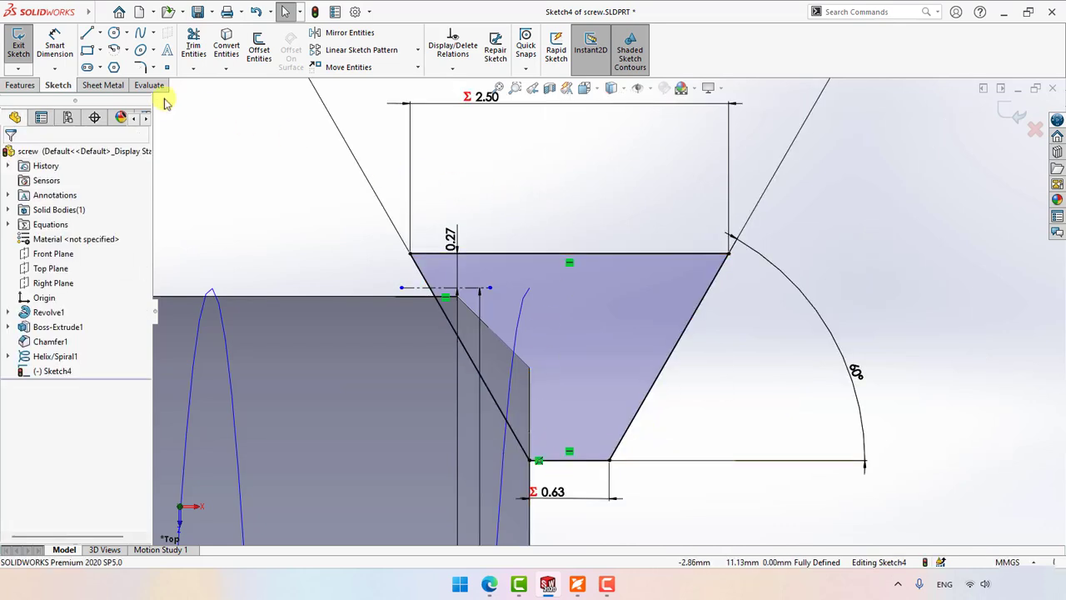
left_click(635, 306)
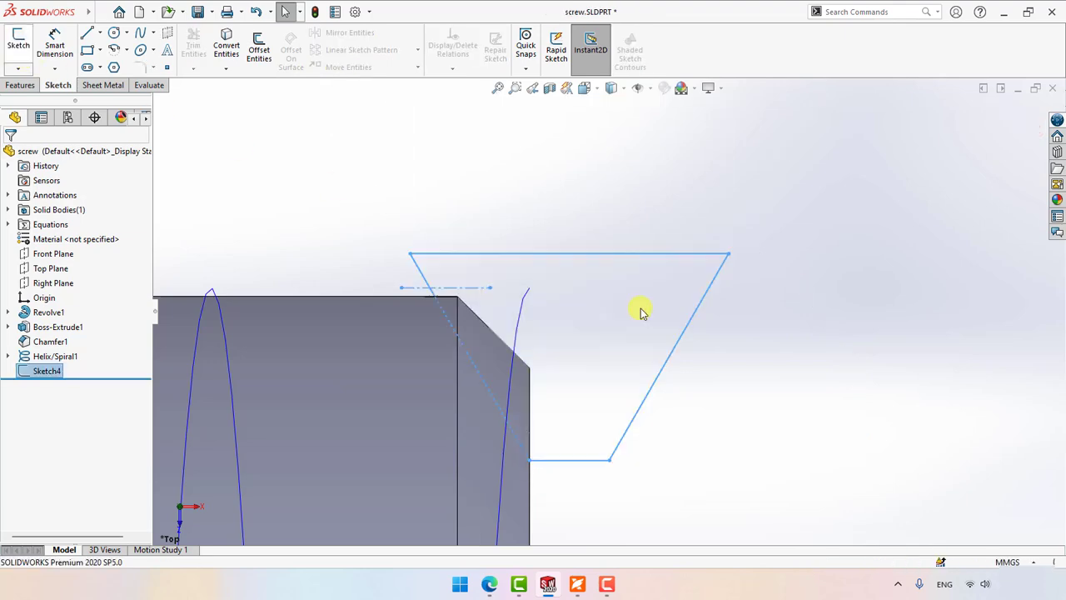
- Try to create a Swept Cut using the trapezoid sketch as profile and the helix as path
scroll(643, 311, "up", 7)
middle_click_drag(642, 312, 720, 360)
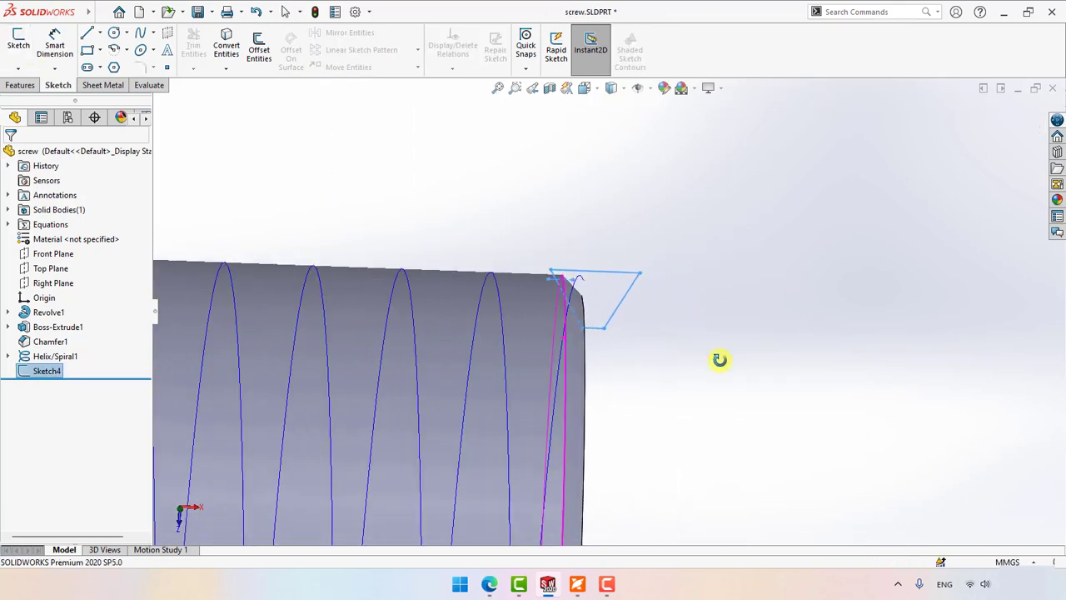
left_click(20, 85)
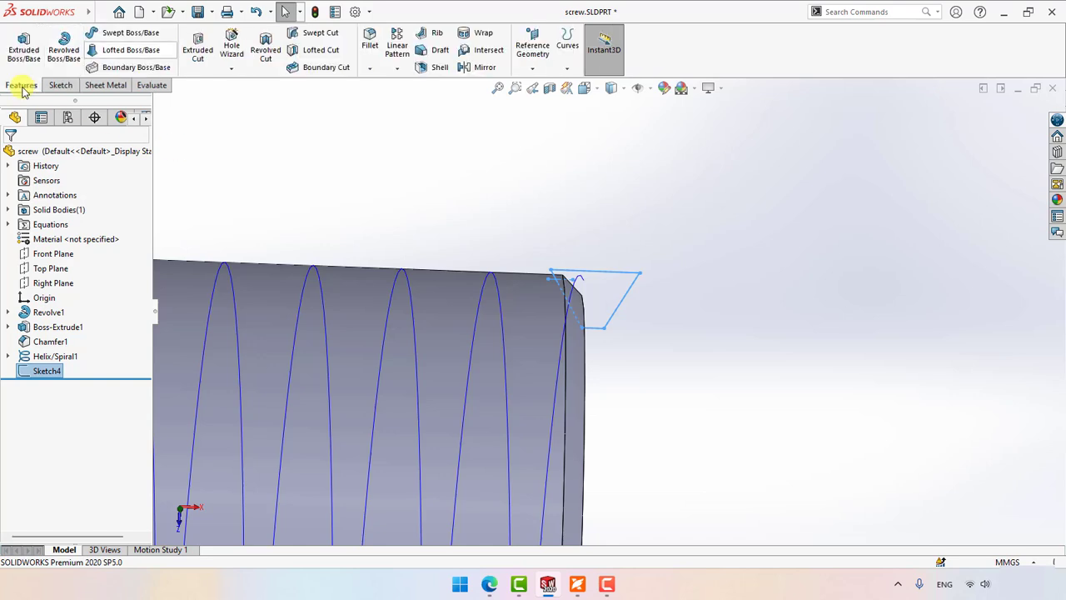
left_click(320, 35)
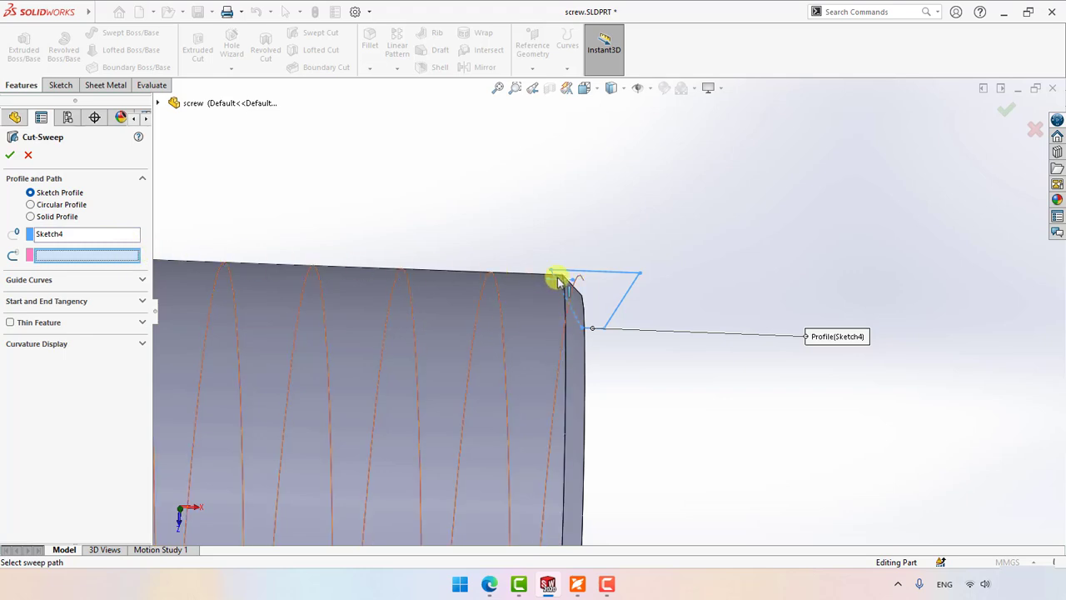
left_click(584, 284)
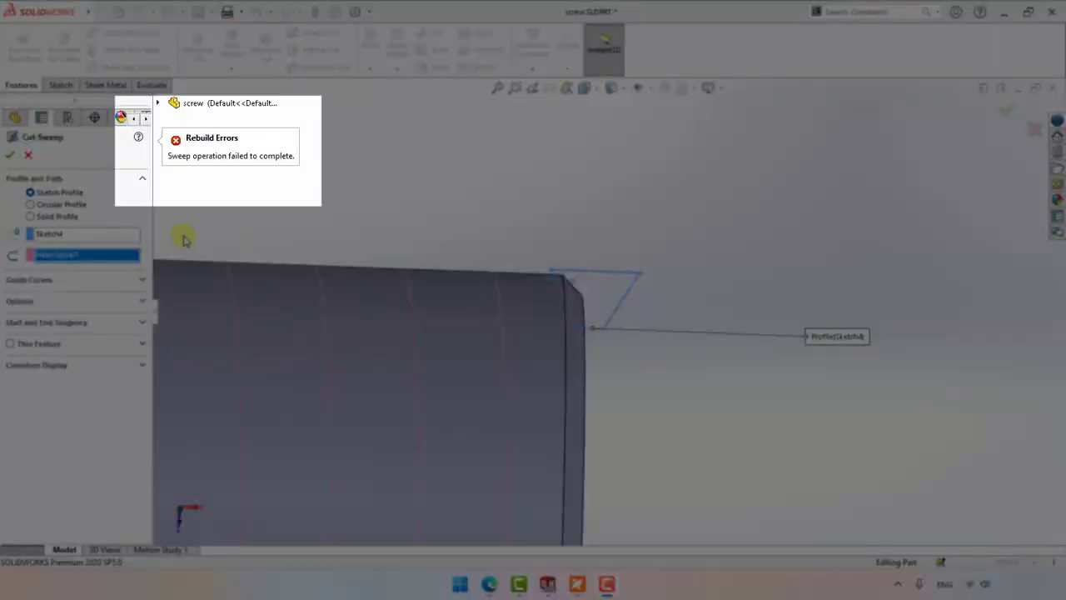
left_click(30, 158)
- Edit the trapezoid sketch and draw a short line cutting off its outer upper corner, from the upper base to the slanted side
left_click(612, 277)
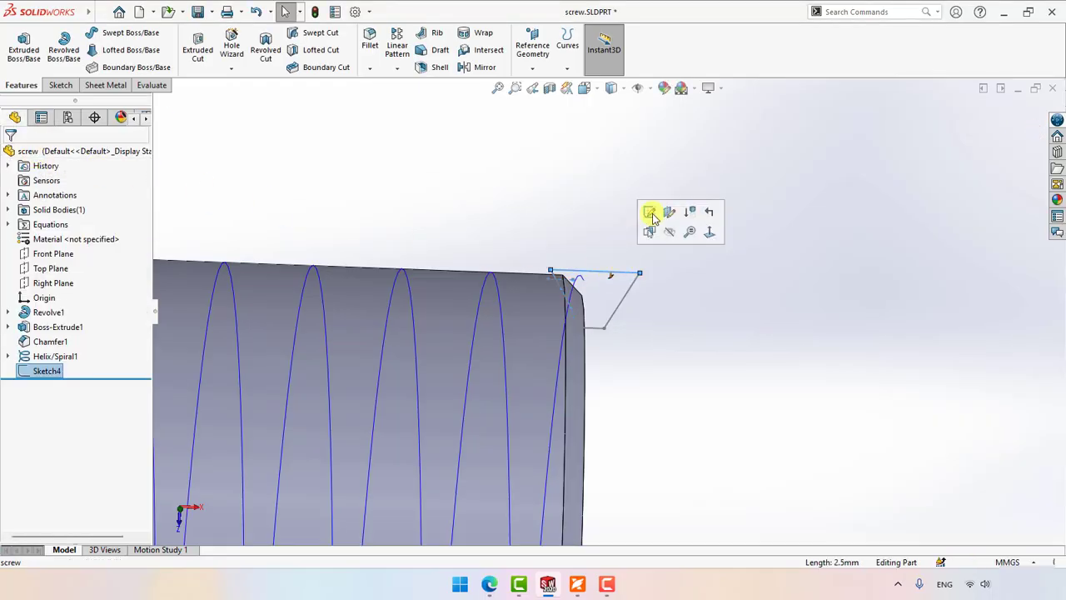
left_click(648, 213)
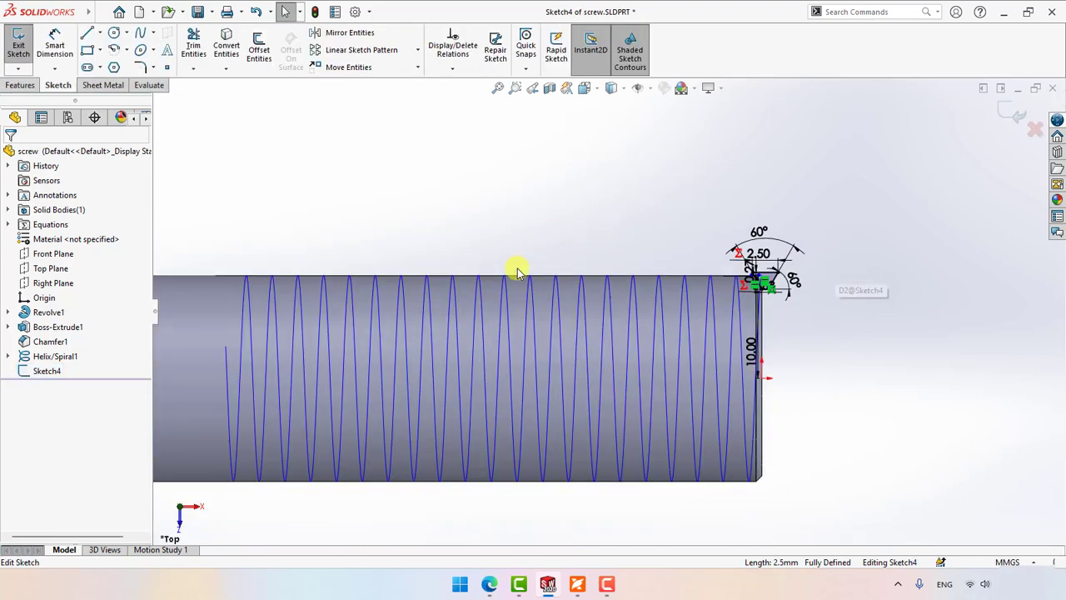
scroll(518, 273, "down", 14)
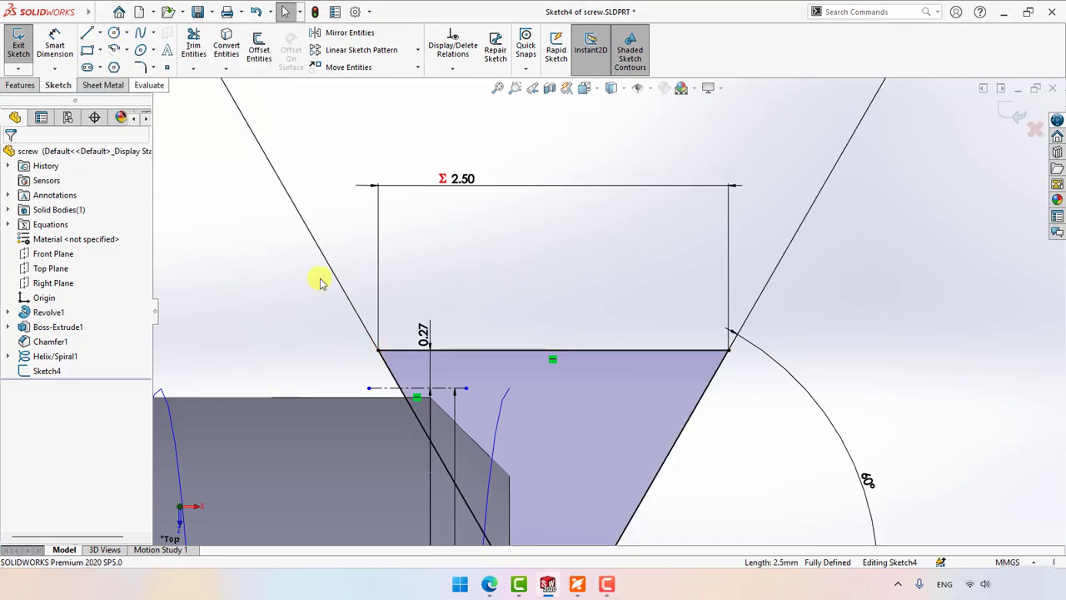
left_click(85, 35)
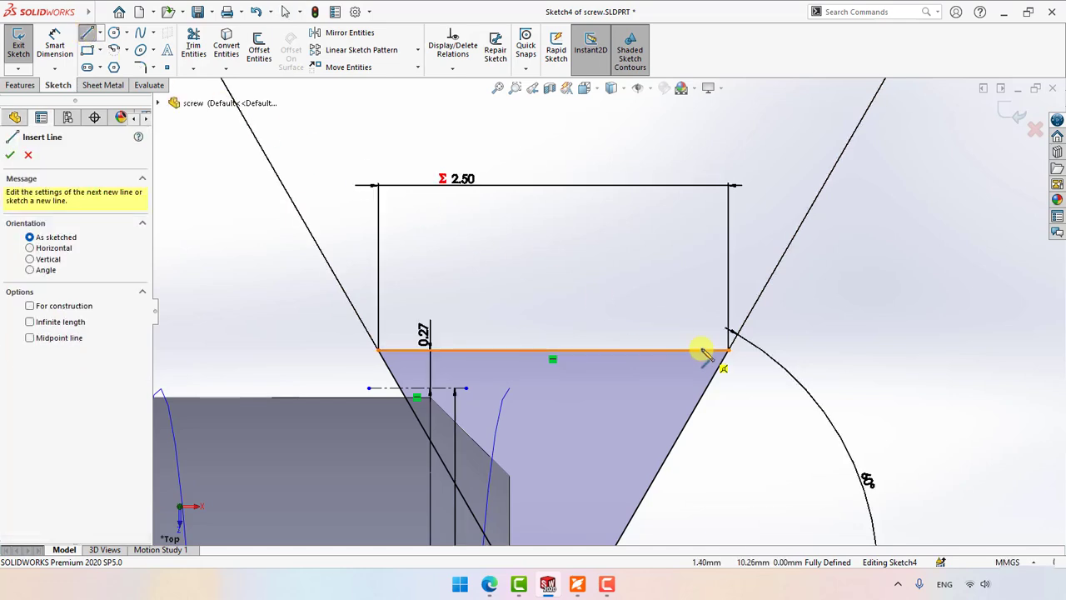
left_click(707, 352)
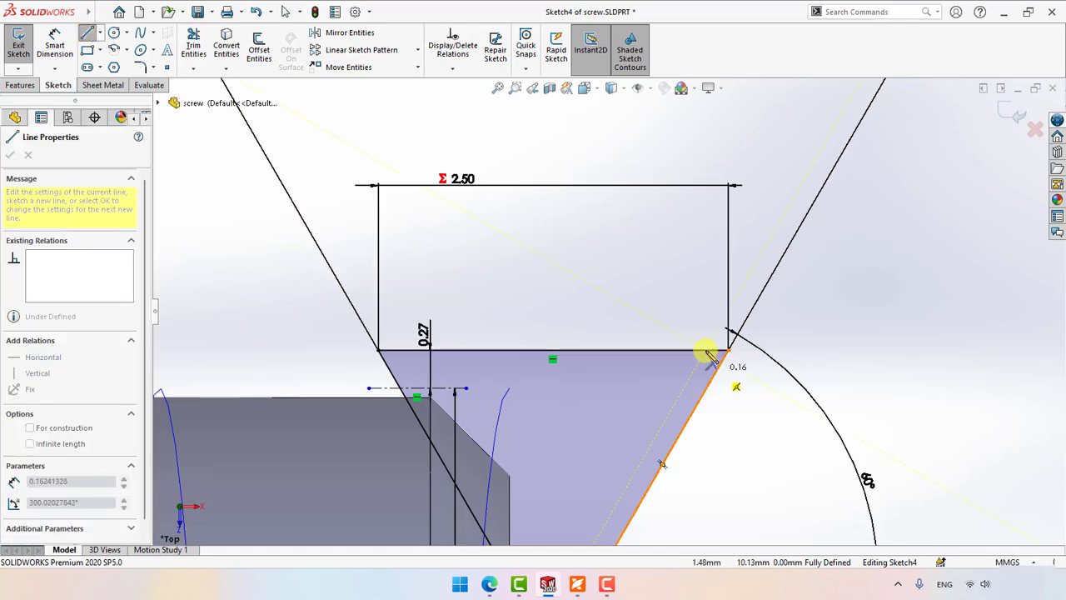
left_click(714, 369)
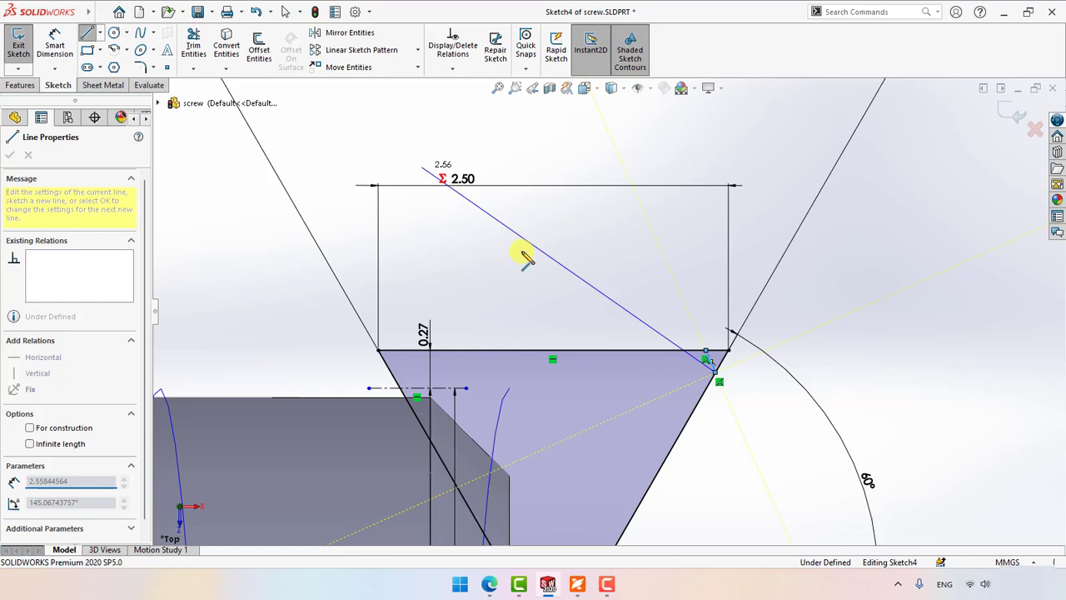
key("Escape")
- Trim the upper base back to the short corner line and make the outer slanted side construction geometry
left_click(194, 50)
left_click(719, 362)
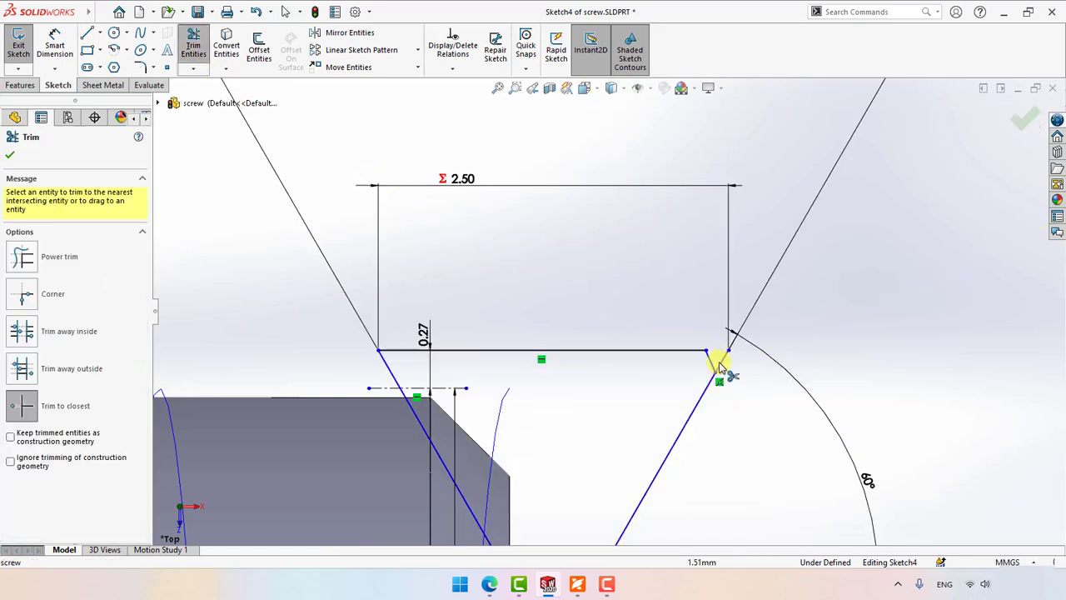
key("Escape")
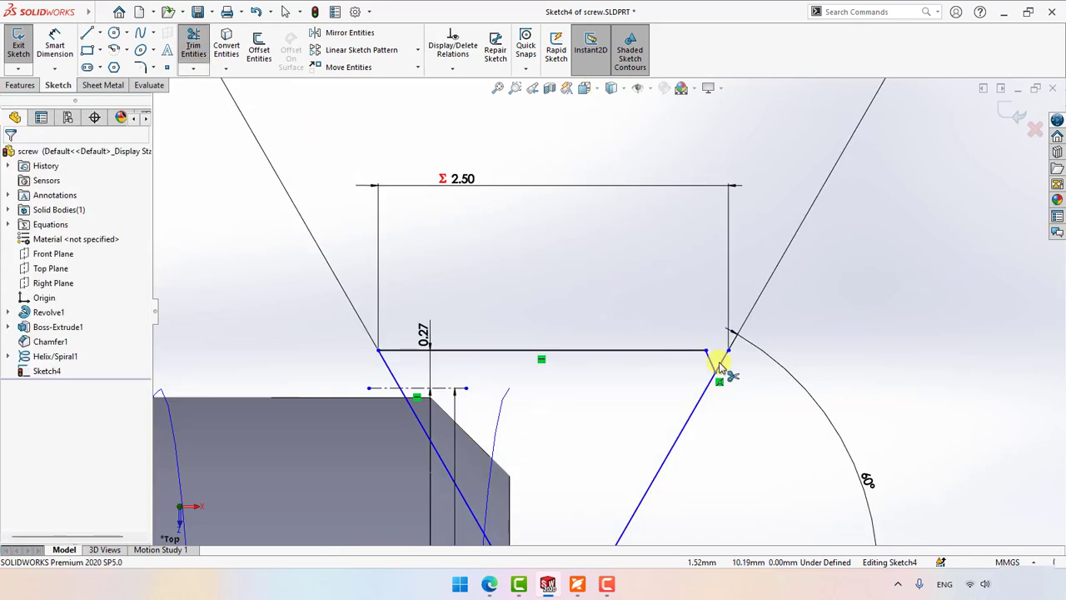
left_click(721, 366)
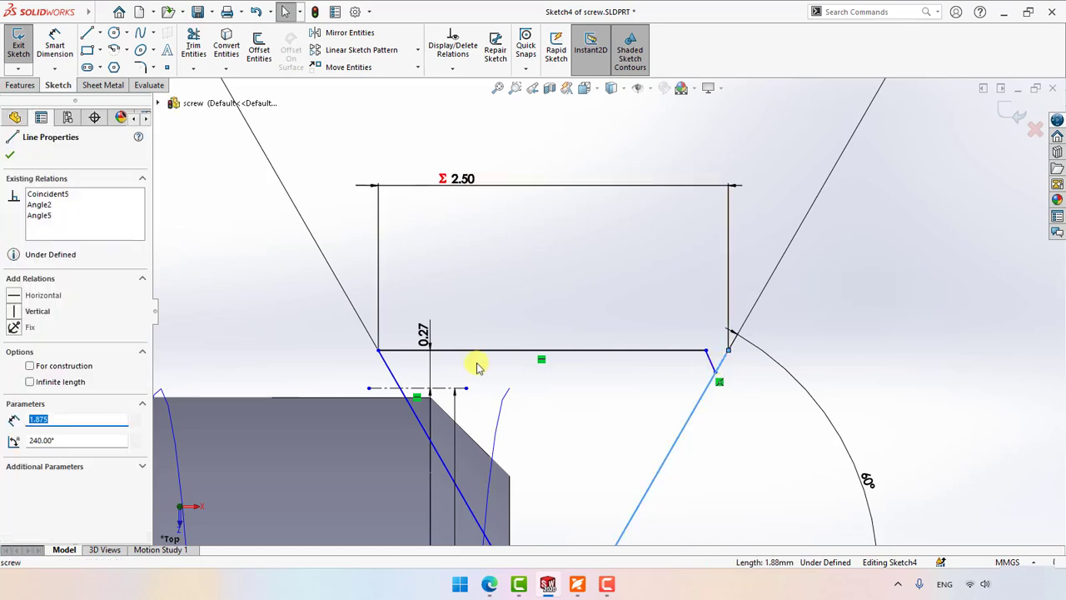
left_click(71, 368)
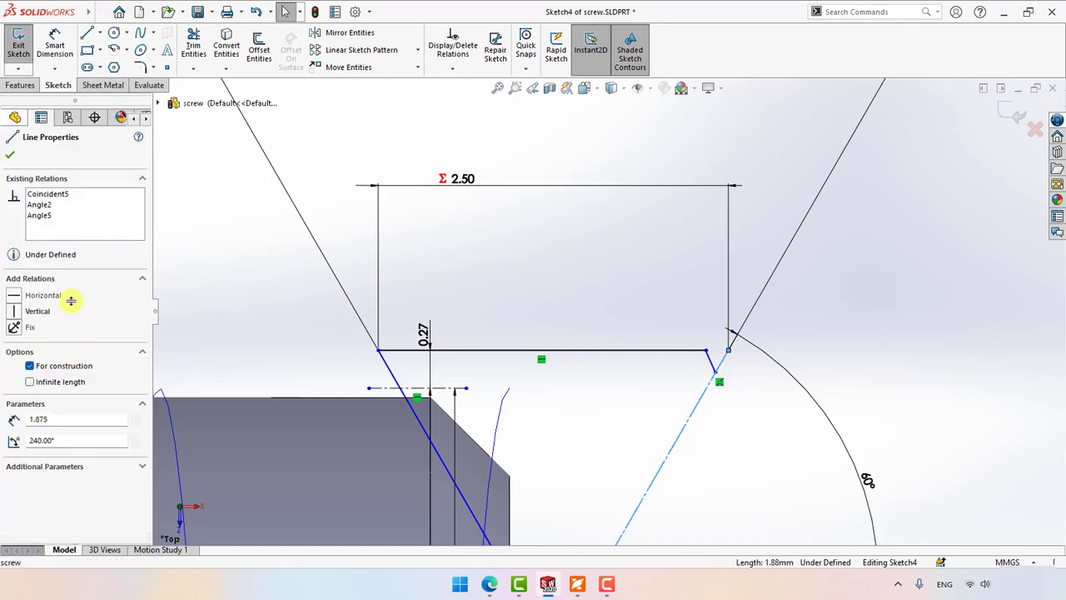
- Draw a line along the construction side from the corner line's lower end to the lower base, and finish the sketch
left_click(86, 33)
scroll(553, 363, "up", 3)
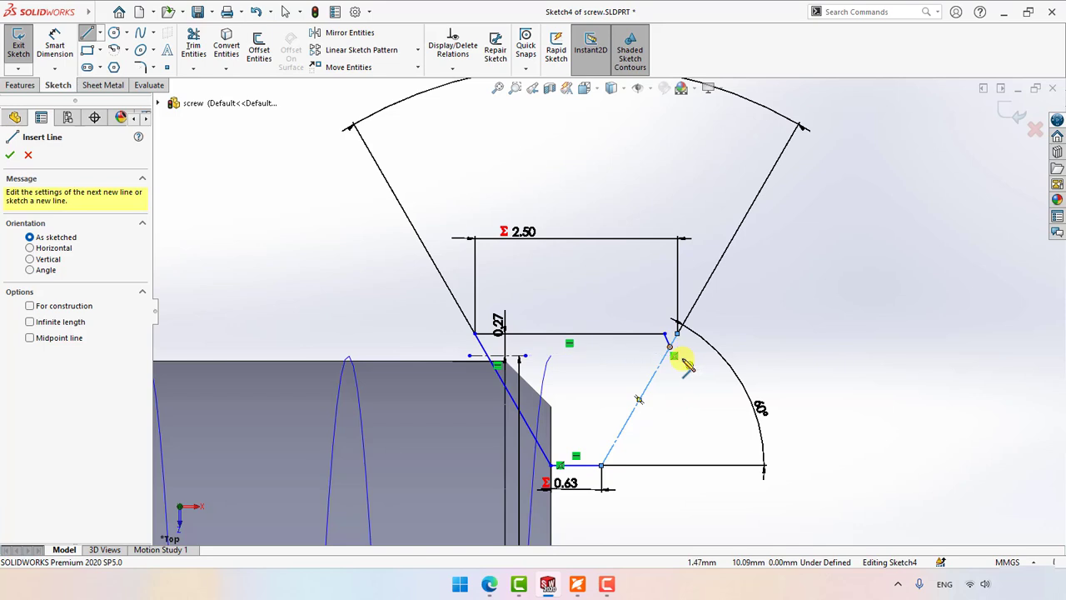
left_click(670, 346)
left_click(602, 465)
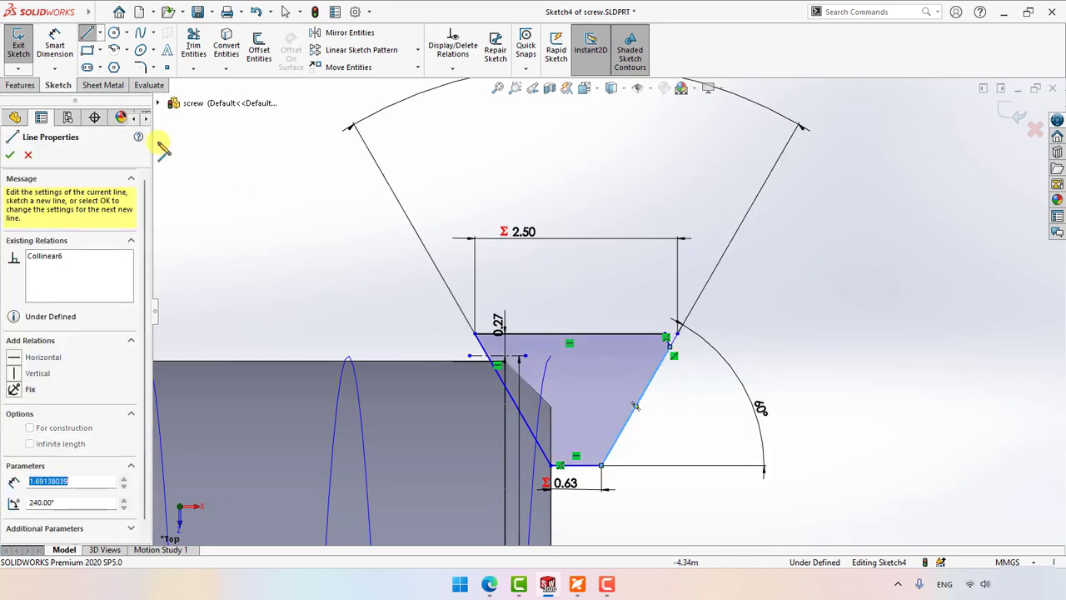
left_click(20, 45)
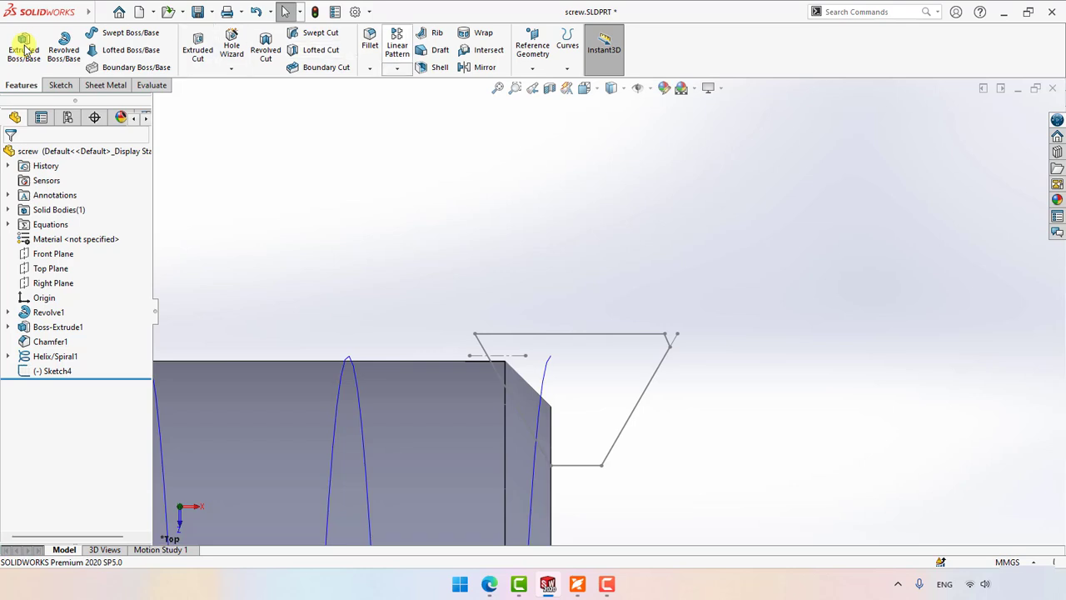
- Create a Swept Cut with the modified trapezoid sketch as profile and the helix as path
left_click(320, 33)
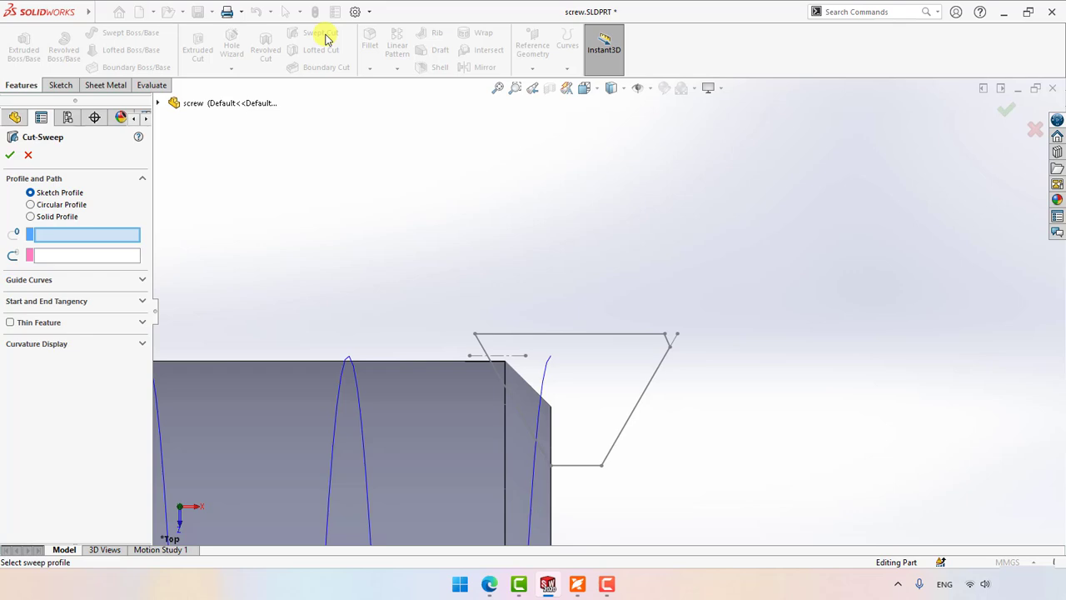
left_click(595, 337)
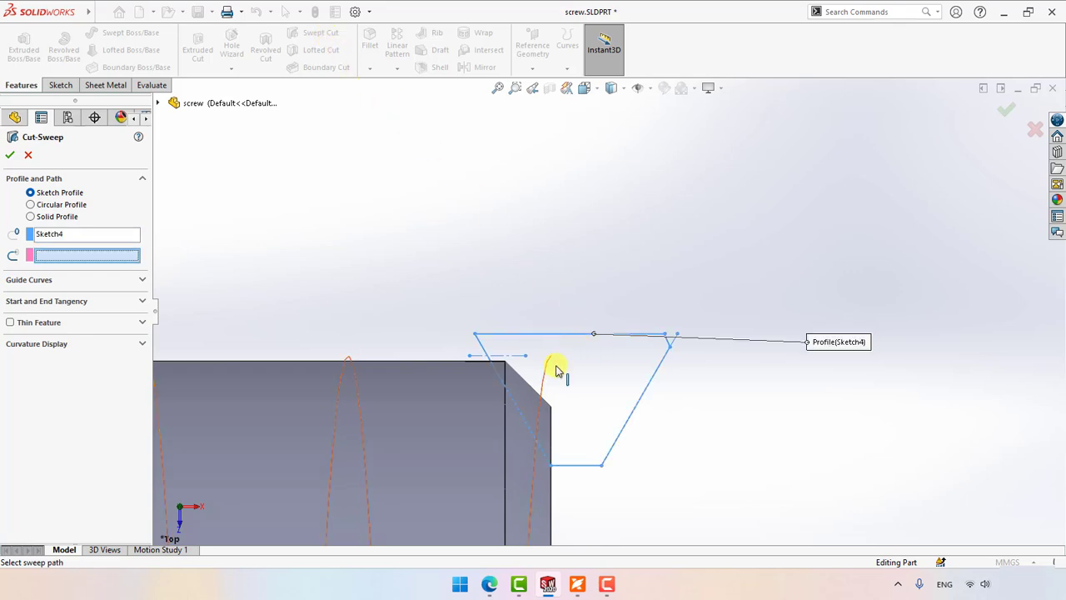
left_click(546, 375)
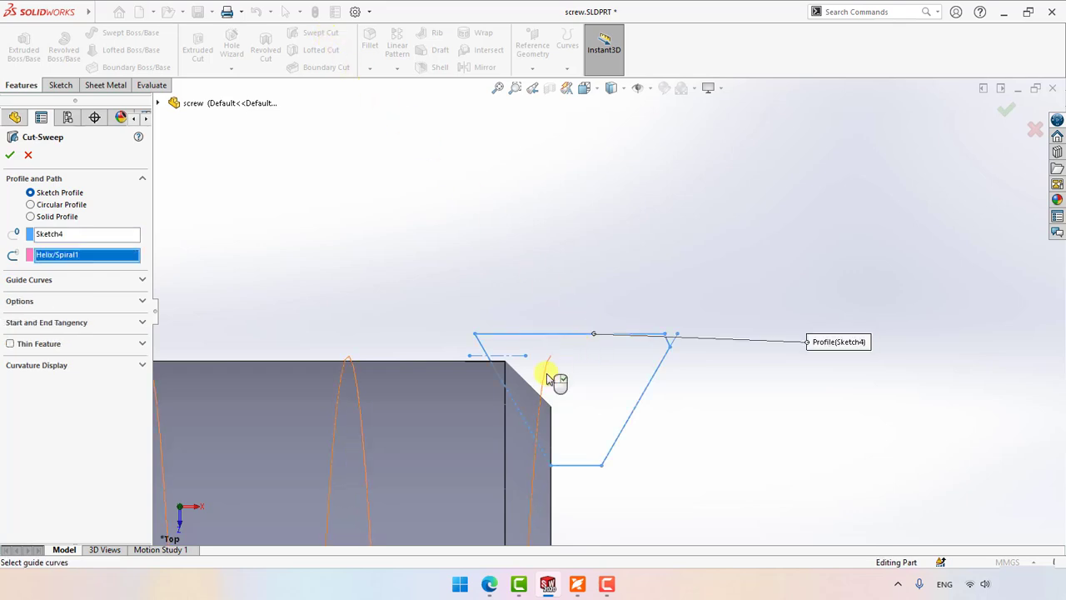
scroll(546, 375, "up", 8)
middle_click_drag(546, 373, 547, 378)
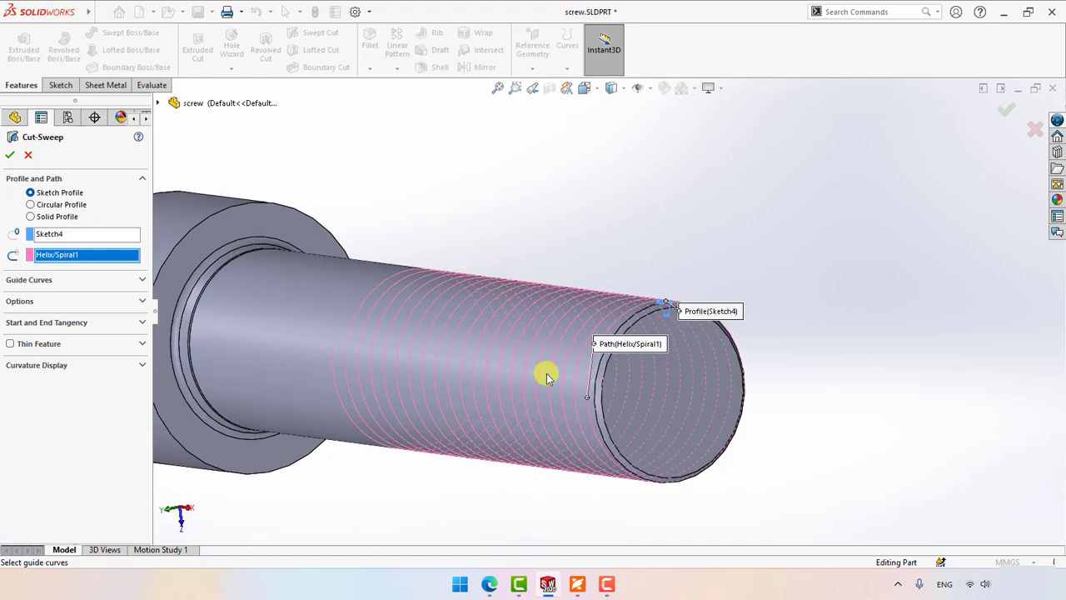
left_click(10, 155)
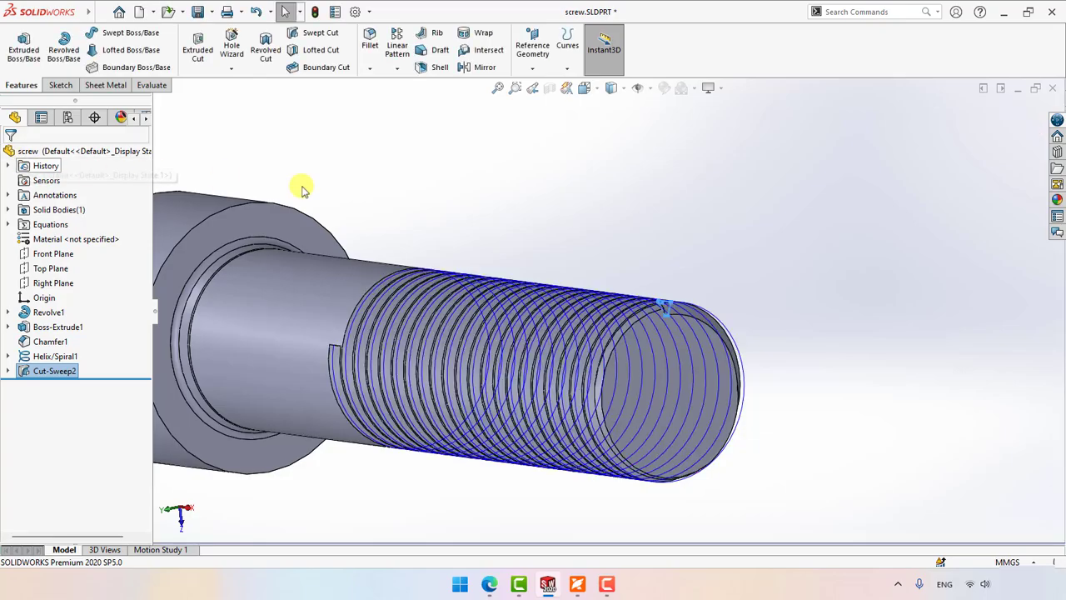
- Hide the helix and display the screw in isometric view
middle_click_drag(415, 288, 413, 283)
middle_click_drag(416, 281, 459, 240)
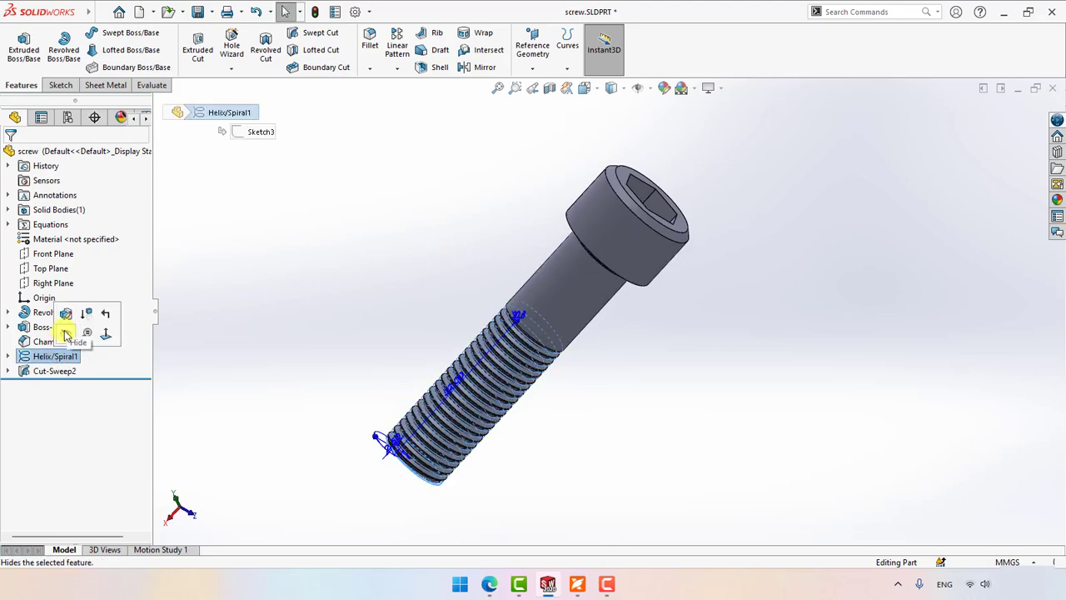
left_click(67, 335)
key("ctrl+7")
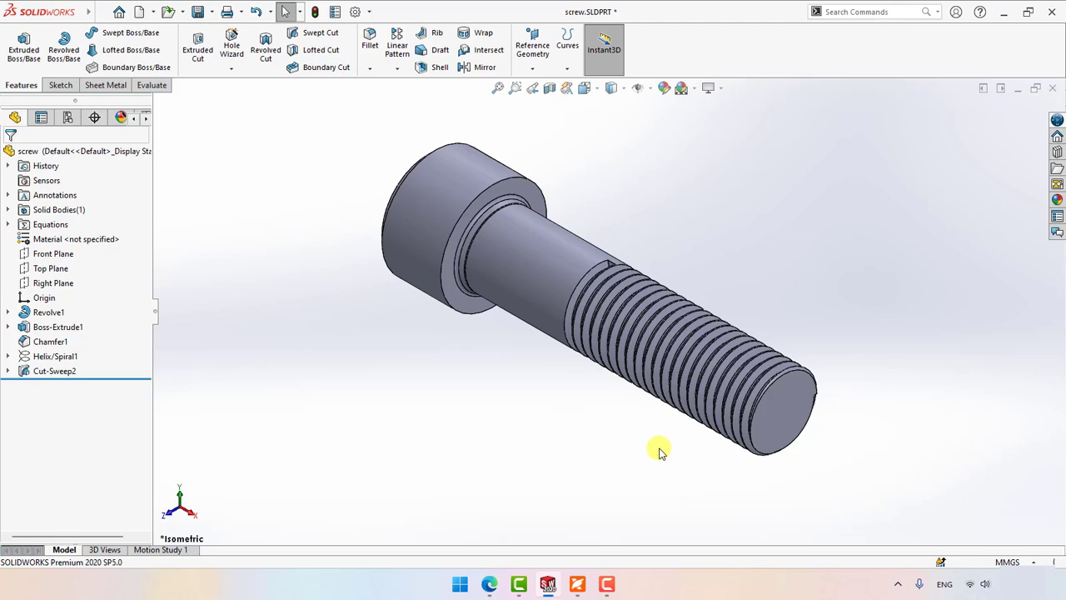
- Start an Extruded Cut on the flat face where the thread groove ends and convert that face's edges into its sketch
mouse_move(659, 449)
middle_mouse_down()
mouse_move(612, 375)
mouse_move(626, 381)
mouse_move(512, 250)
mouse_move(550, 260)
middle_mouse_up()
scroll(612, 285, "down", 5)
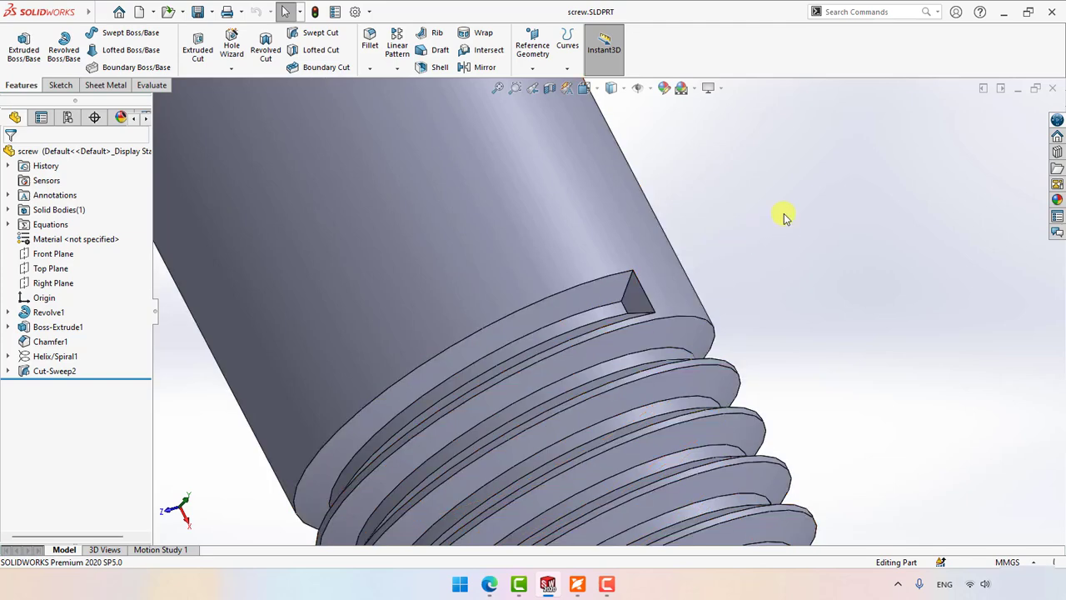
left_click(212, 54)
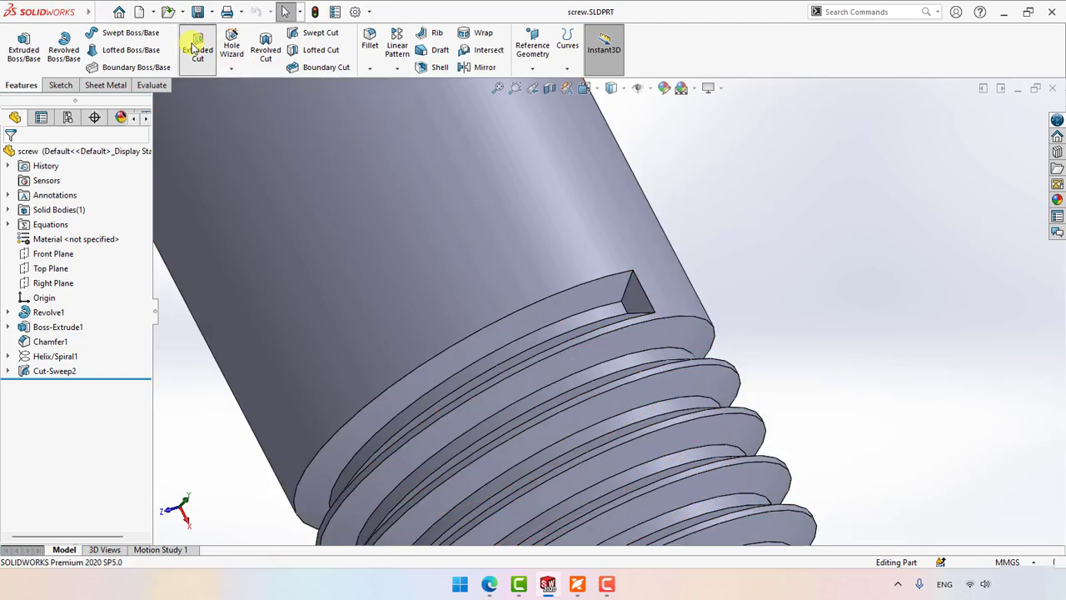
left_click(626, 299)
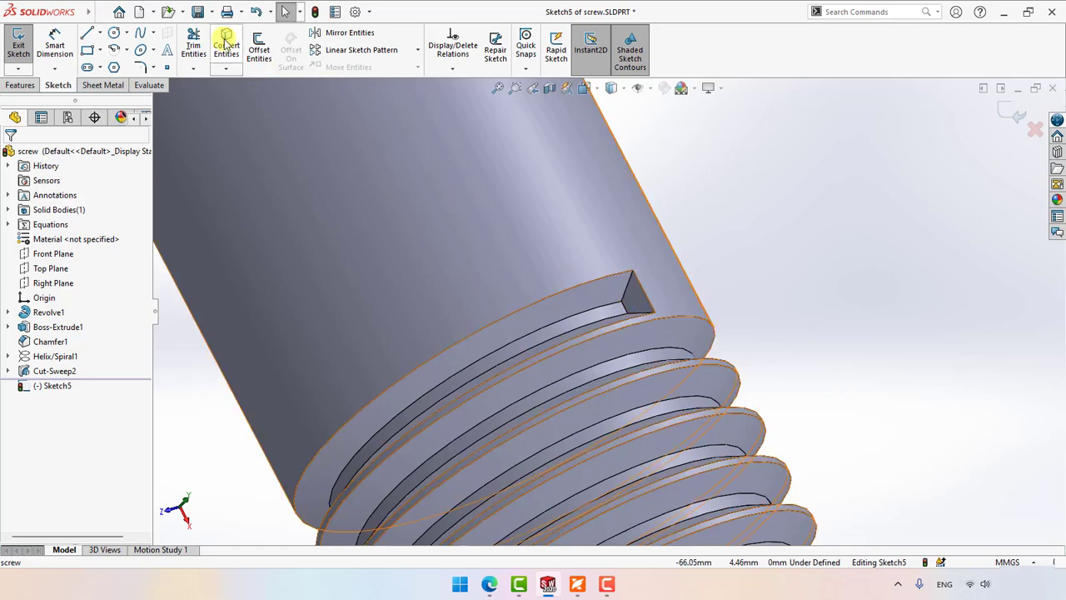
left_click(225, 44)
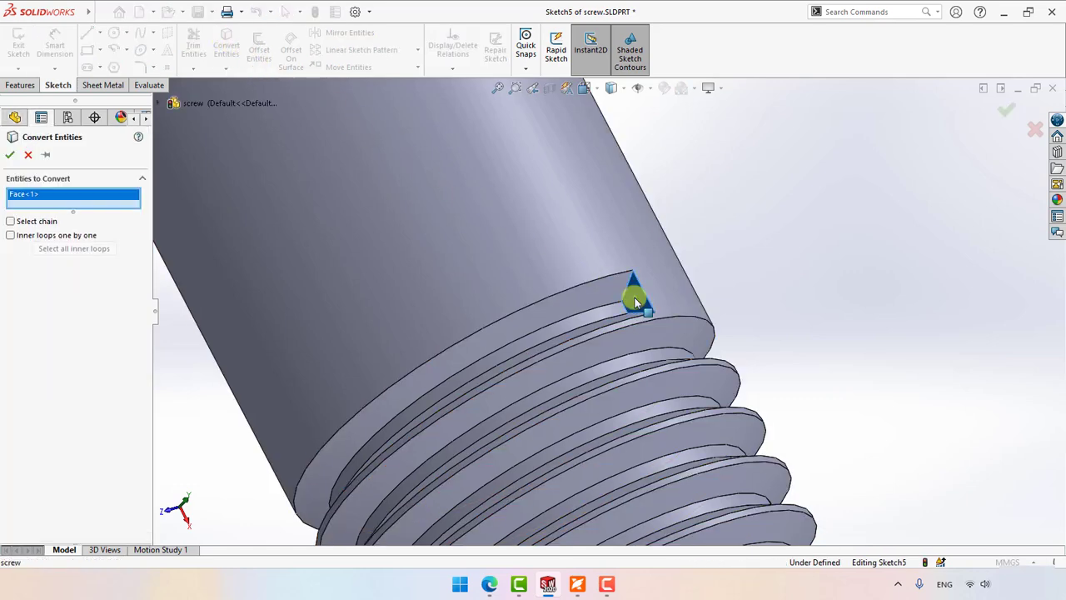
left_click(10, 155)
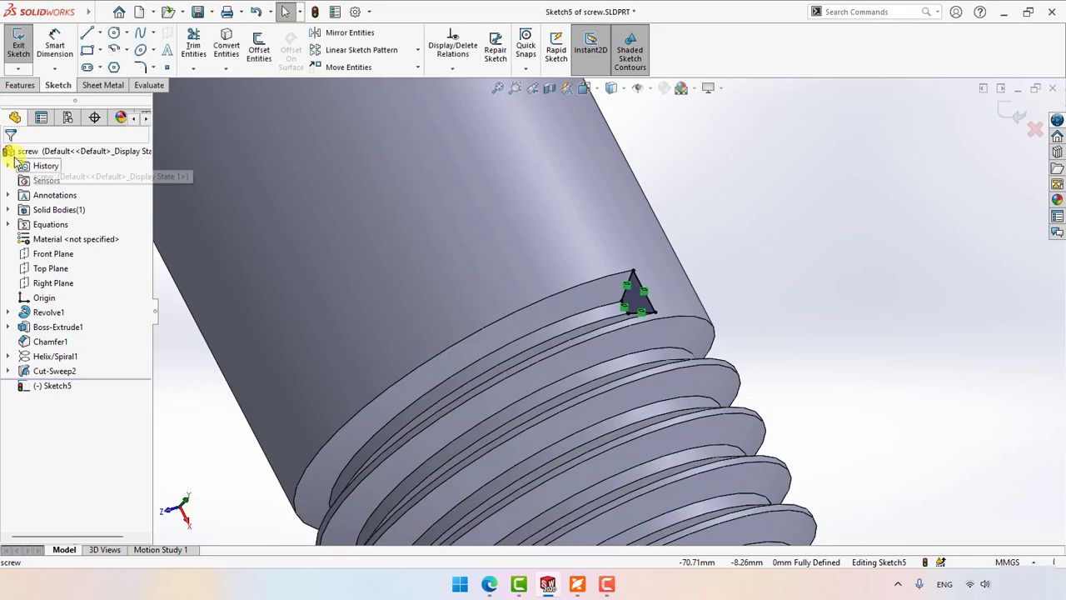
- Cut the converted groove profile with the Through All end condition so the thread runs out of the shank
left_click(17, 40)
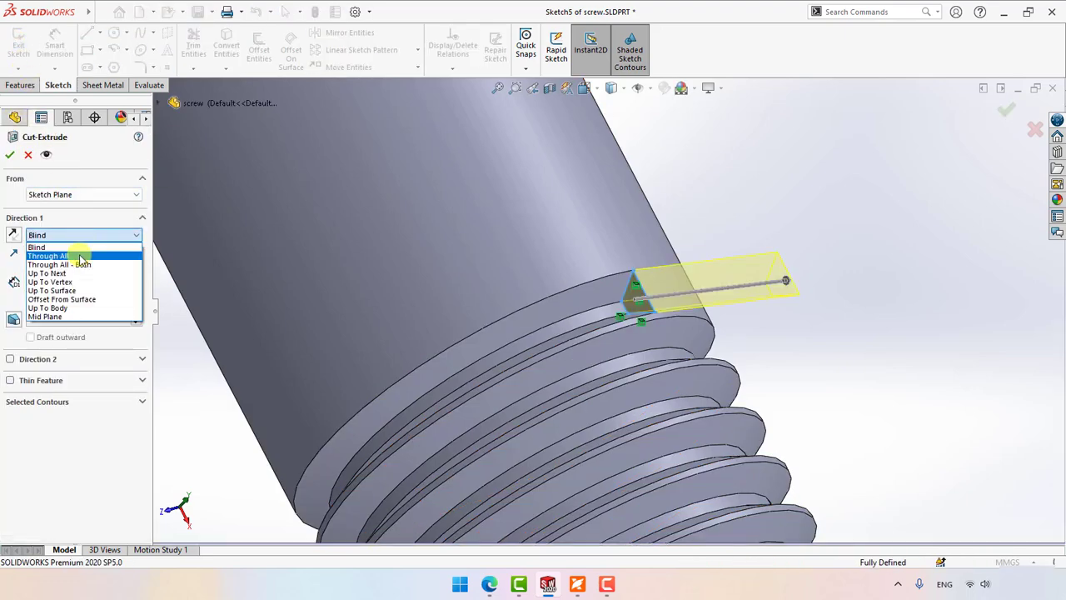
left_click(74, 250)
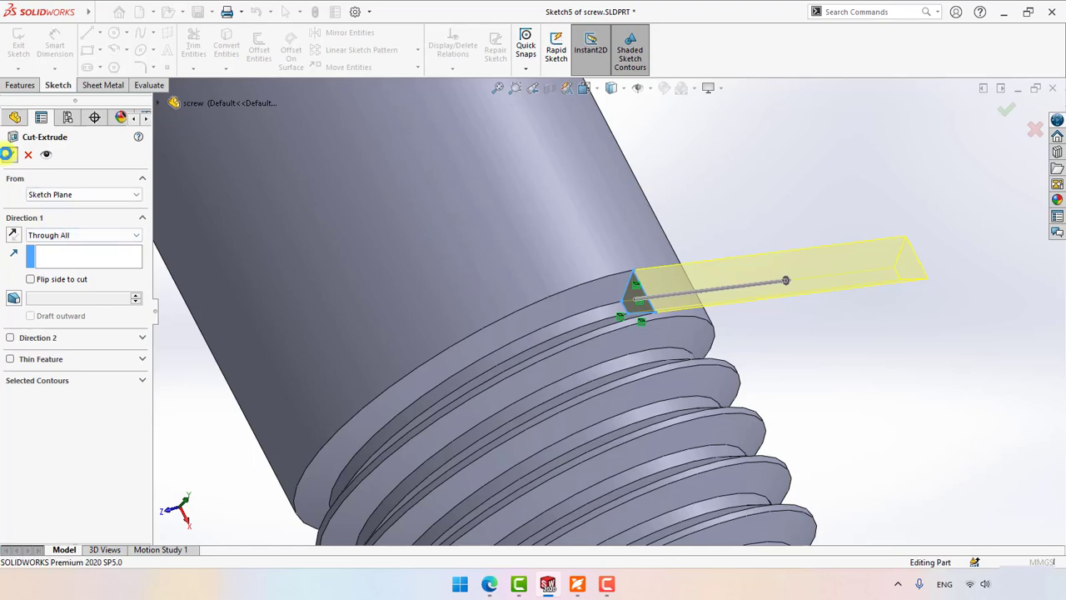
left_click(7, 154)
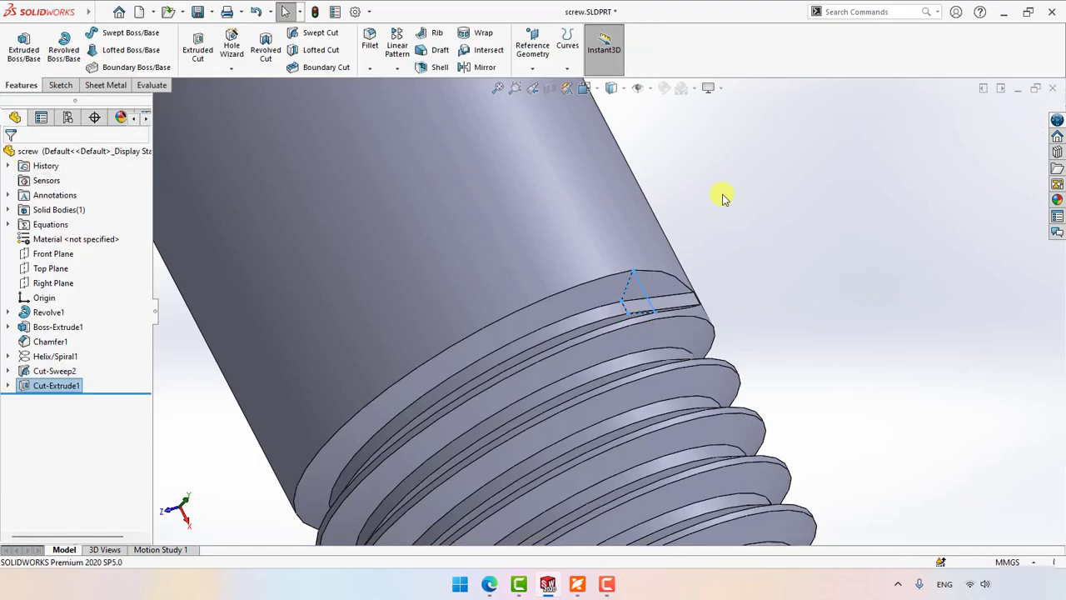
scroll(695, 247, "up", 6)
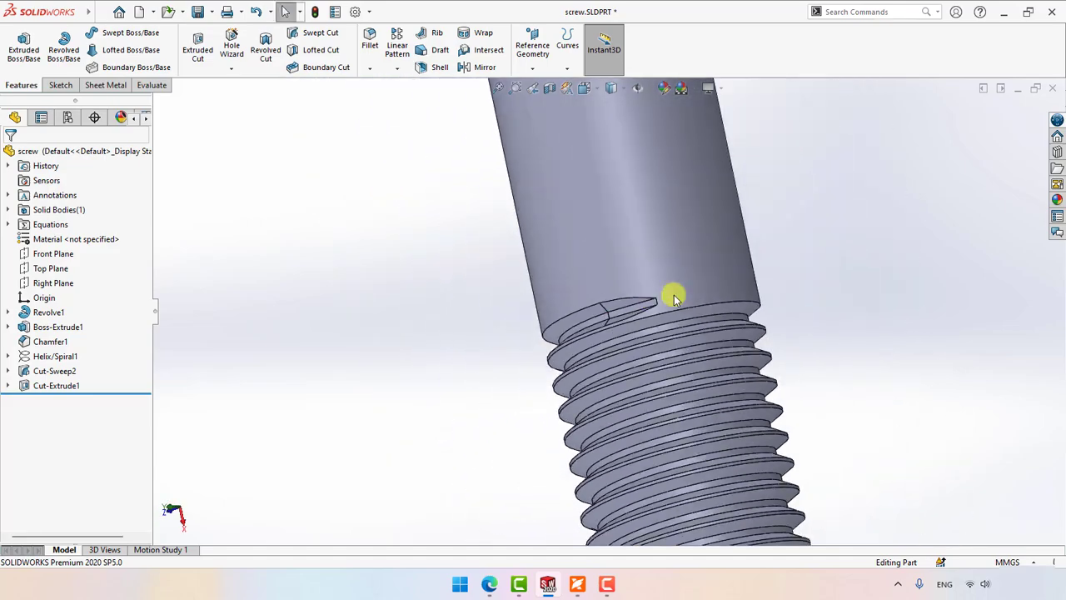
scroll(658, 284, "up", 3)
middle_click_drag(656, 279, 714, 373)
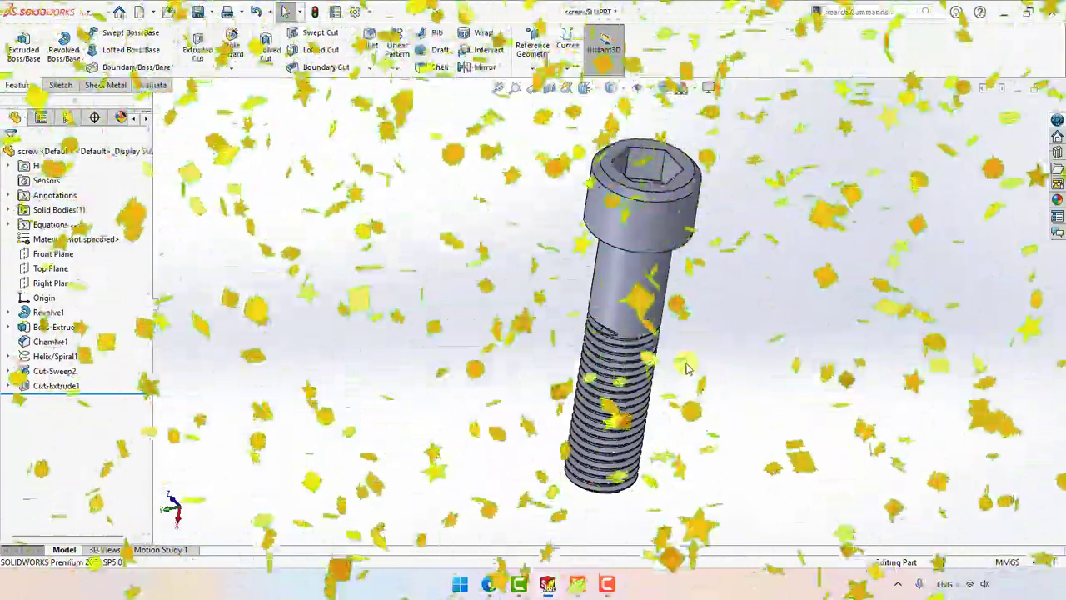